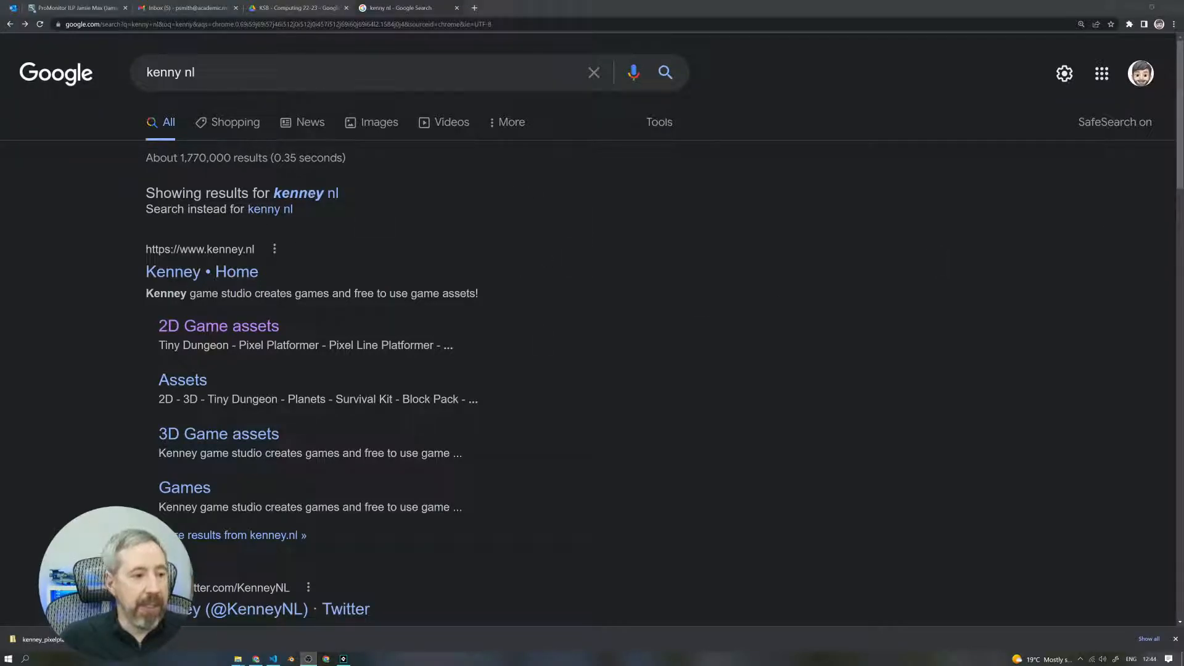
Step: Open Kenney's 2D game assets from the search results and browse the available packs
{"action": "left_click", "coordinate": [225, 328]}
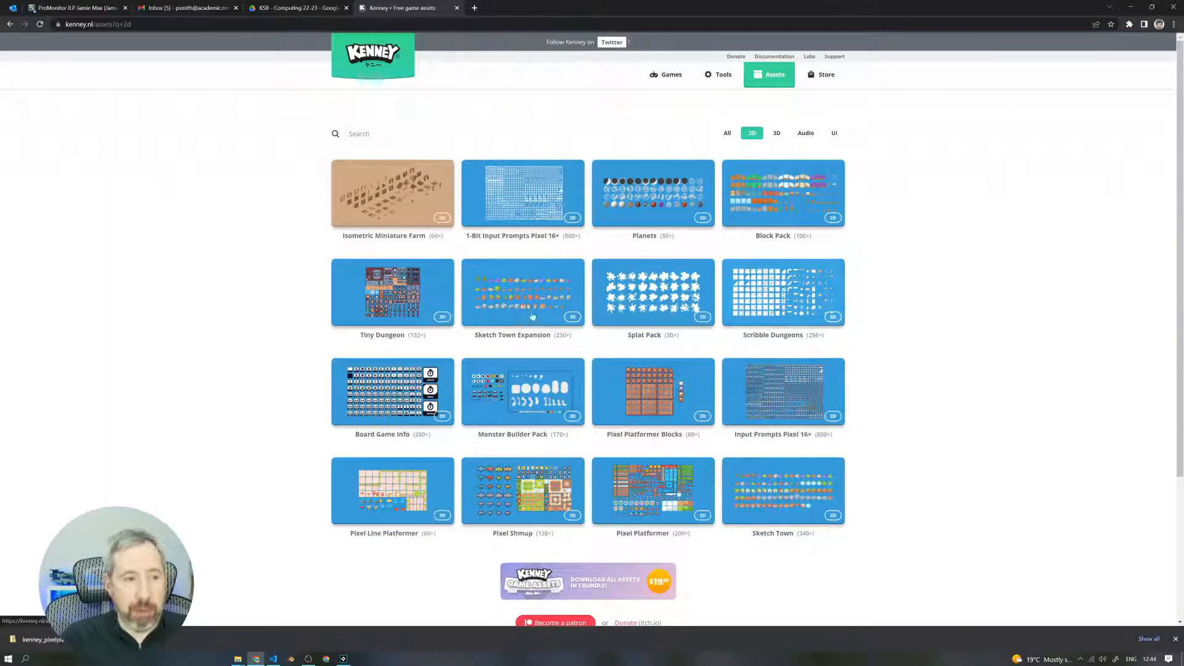
{"action": "scroll", "coordinate": [761, 427], "scroll_direction": "down", "scroll_amount": 2}
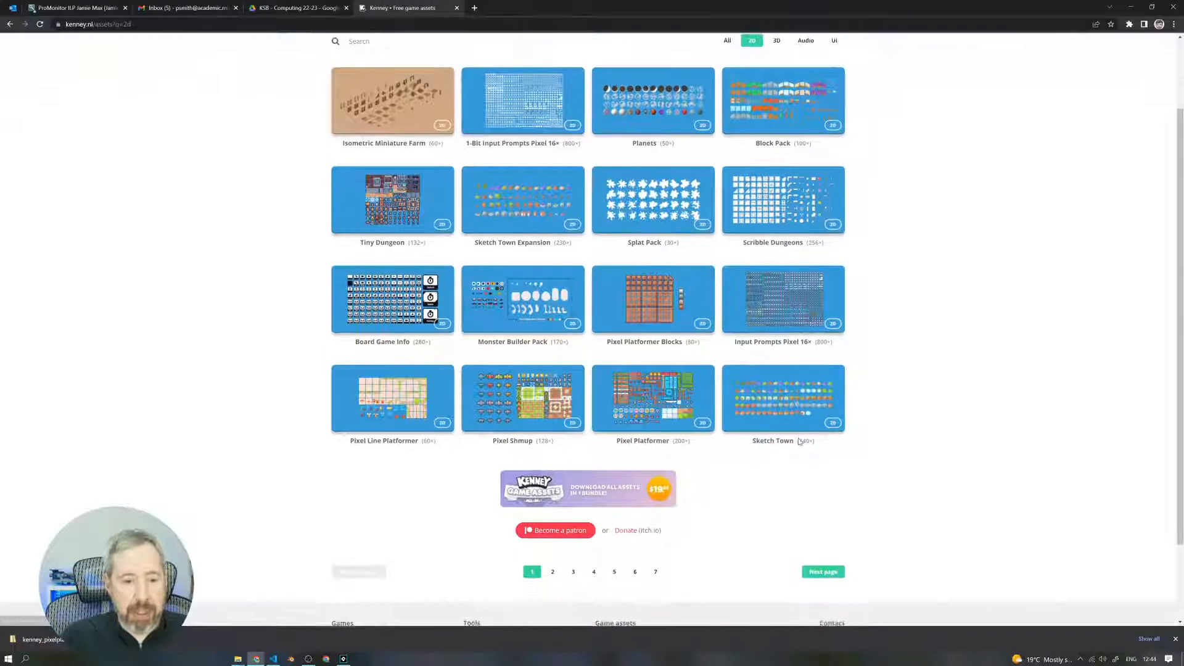
{"action": "scroll", "coordinate": [653, 357], "scroll_direction": "up", "scroll_amount": 2}
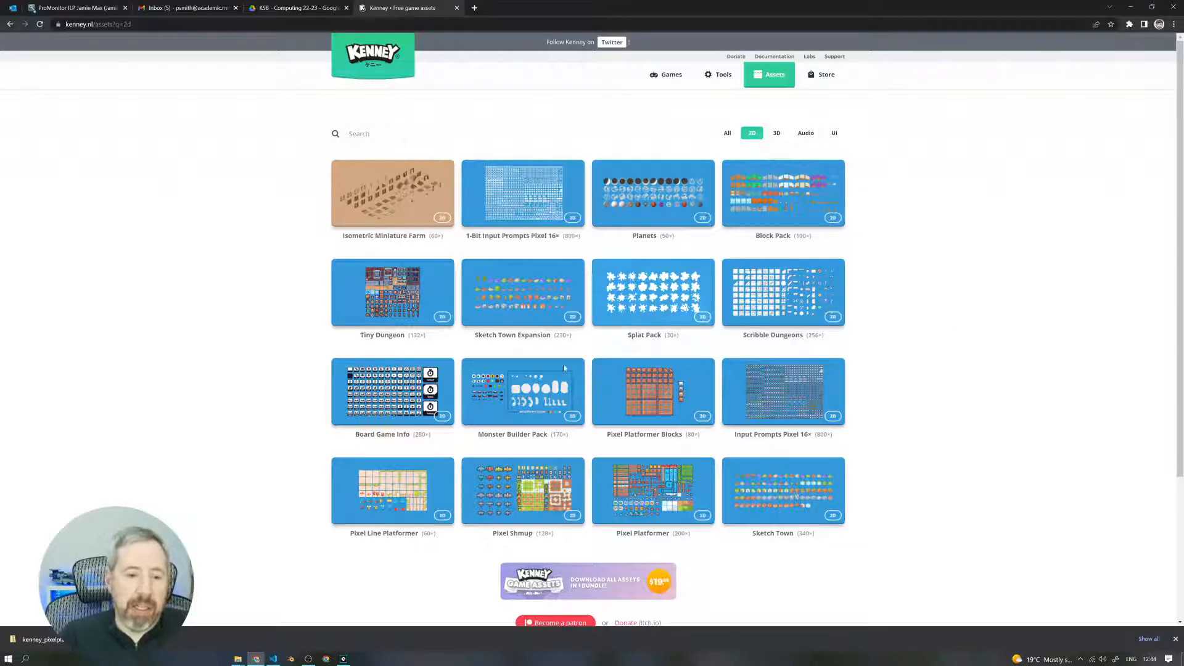
{"action": "scroll", "coordinate": [703, 457], "scroll_direction": "down", "scroll_amount": 2}
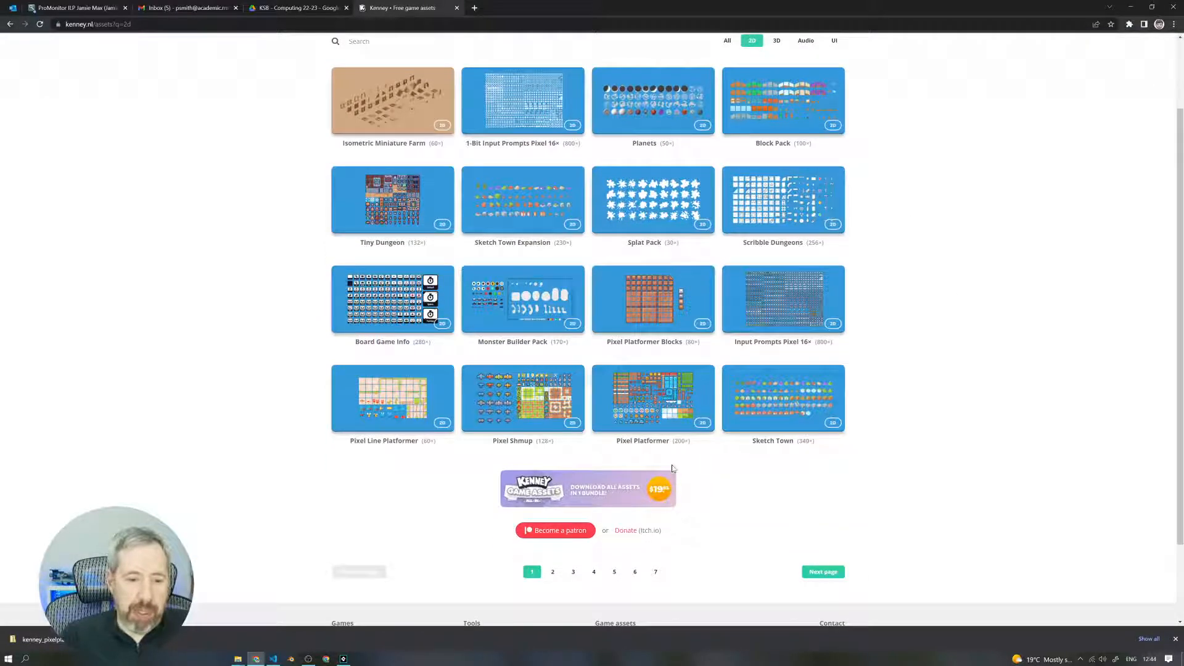
{"action": "scroll", "coordinate": [577, 459], "scroll_direction": "up", "scroll_amount": 2}
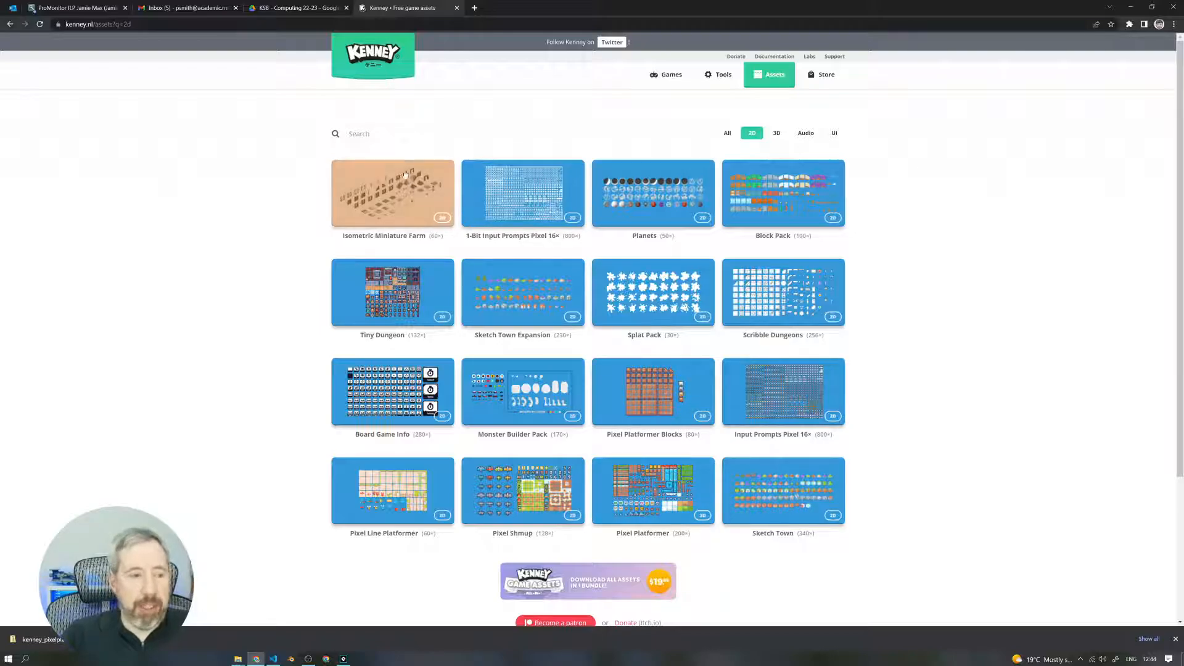
Step: Search the Kenney assets for "pixel" and open the Pixel Platformer pack
{"action": "left_click", "coordinate": [375, 134]}
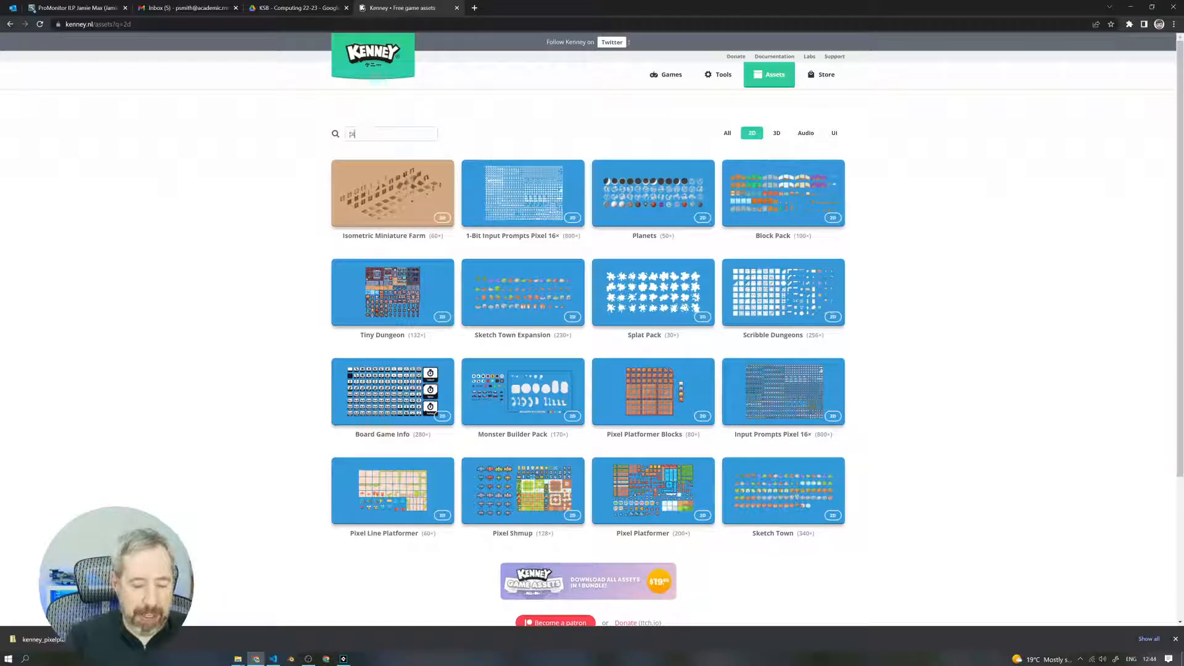
{"action": "type", "text": "pixel"}
{"action": "key", "text": "Return"}
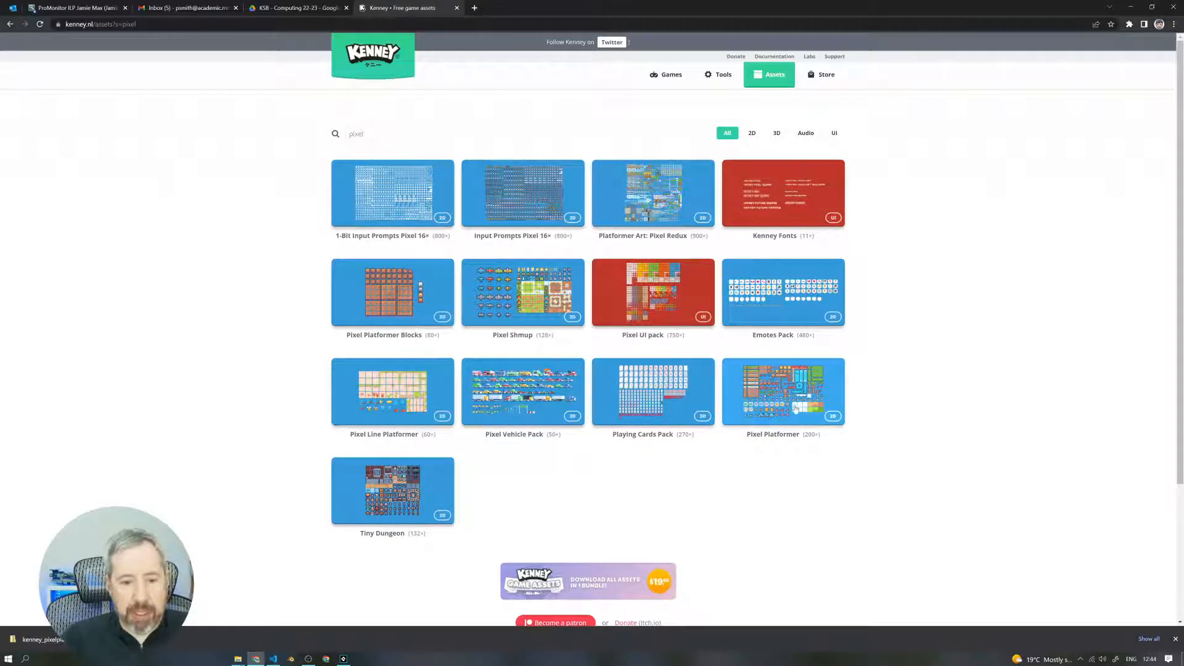
{"action": "left_click", "coordinate": [791, 397]}
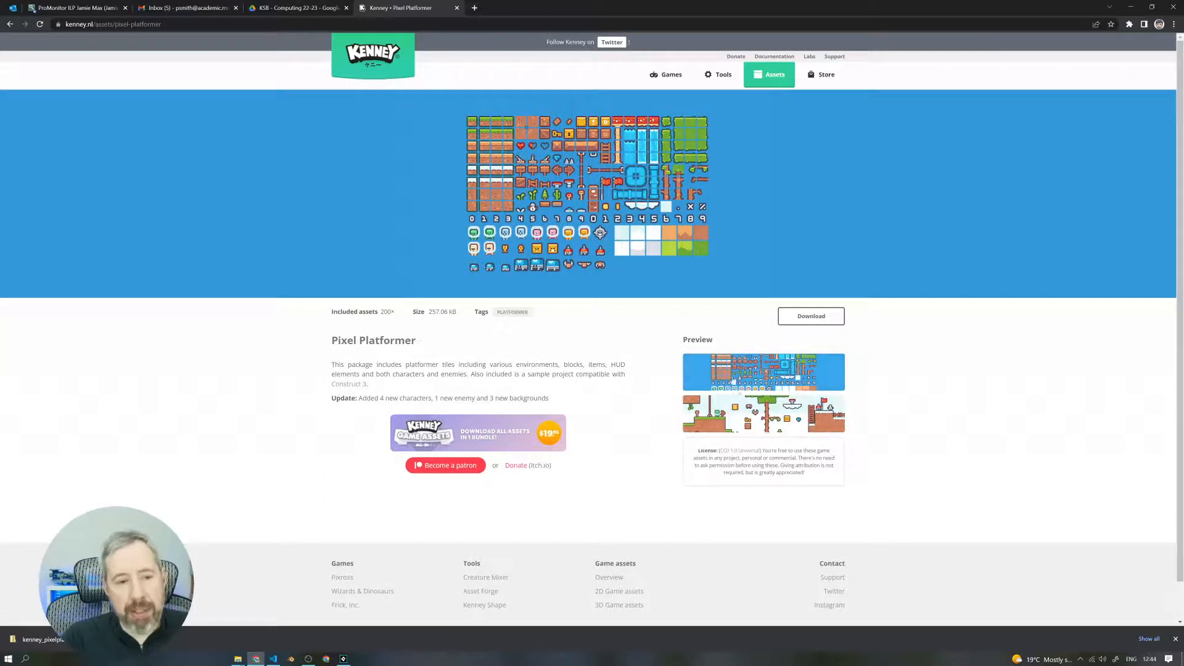
Step: Preview the Pixel Platformer sample scene and download the asset pack
{"action": "left_click", "coordinate": [748, 423]}
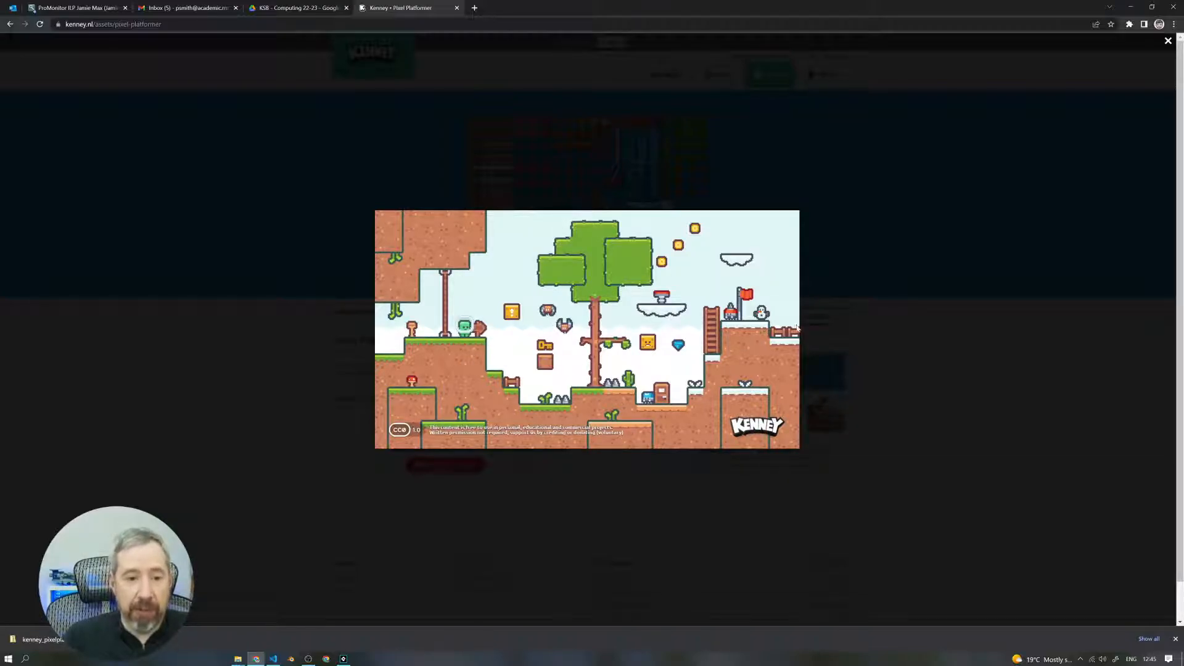
{"action": "left_click", "coordinate": [917, 298]}
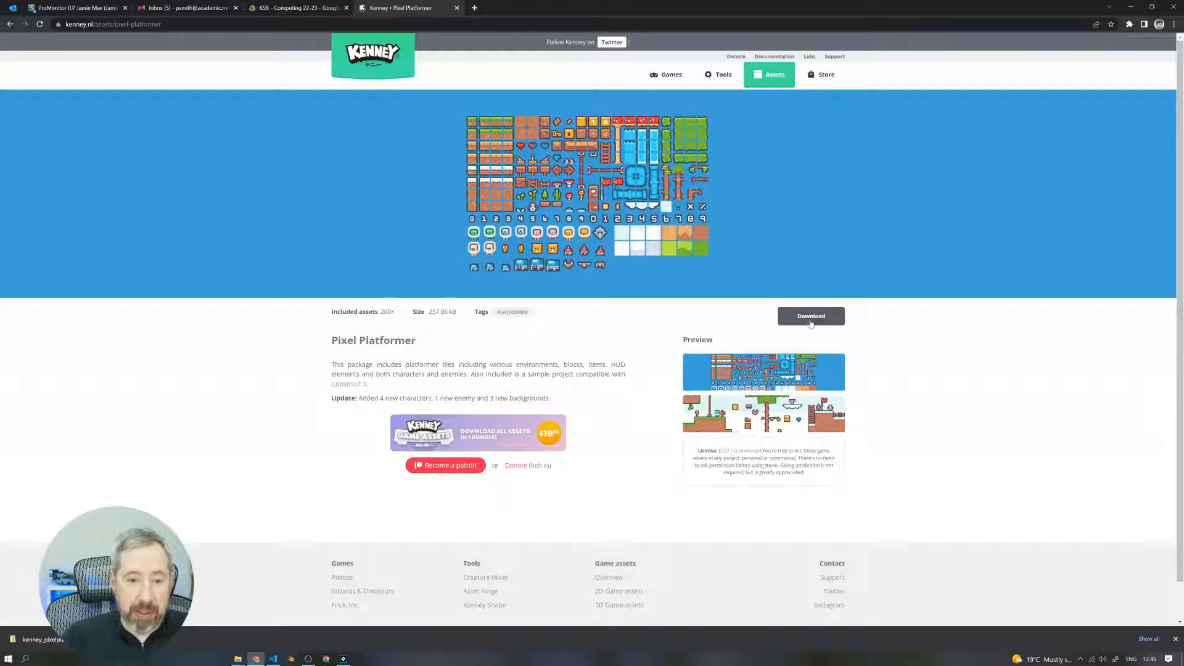
{"action": "left_click", "coordinate": [807, 317]}
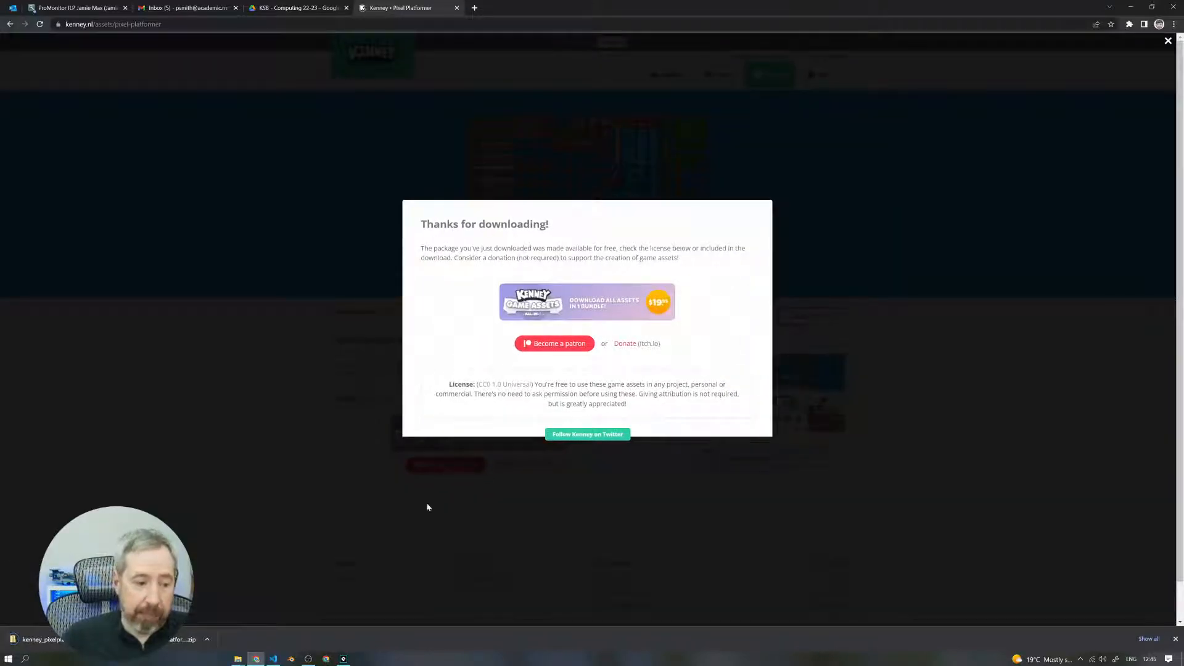
{"action": "left_click", "coordinate": [981, 364]}
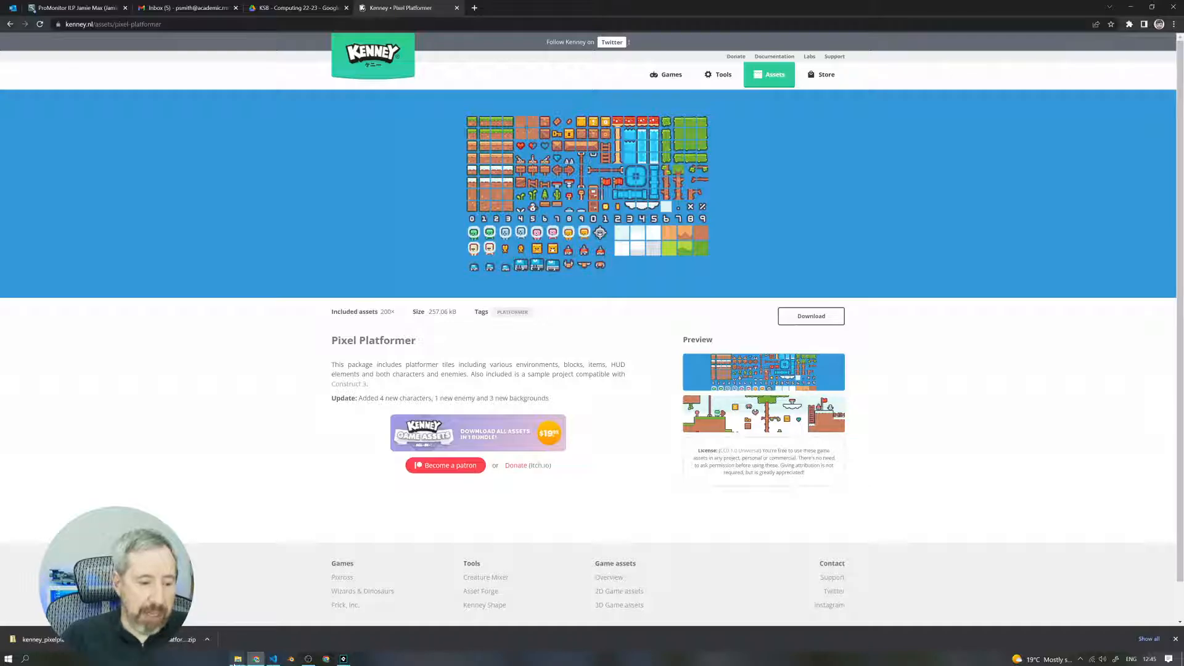
Step: Switch to File Explorer, bring up the kenney_pixelplatformer folder and minimize the Quick access window
{"action": "mouse_move", "coordinate": [238, 661]}
{"action": "left_click", "coordinate": [254, 616]}
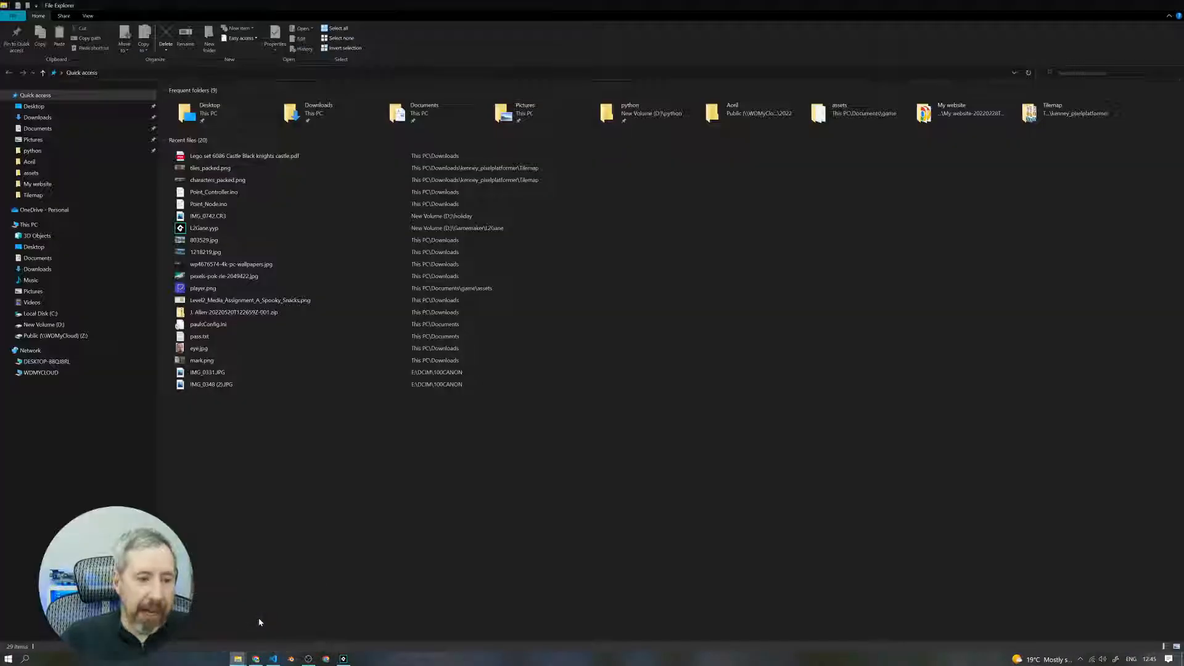
{"action": "mouse_move", "coordinate": [239, 655]}
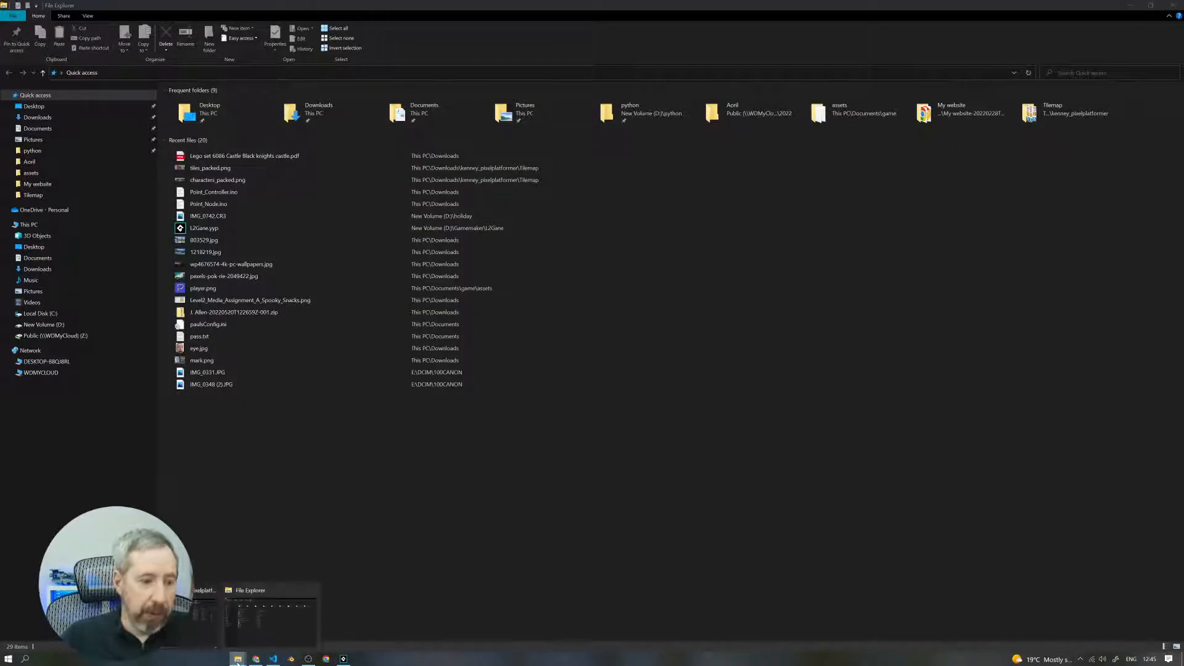
{"action": "left_click", "coordinate": [271, 613]}
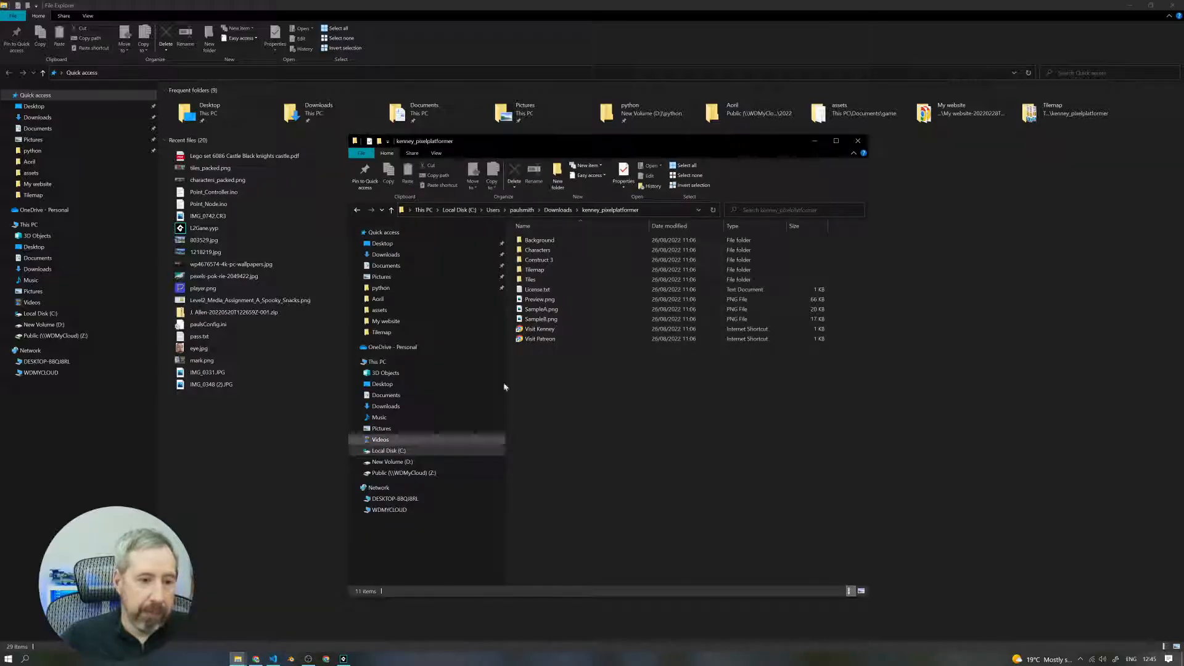
{"action": "left_click", "coordinate": [1130, 6]}
{"action": "left_click_drag", "start_coordinate": [716, 151], "coordinate": [669, 102]}
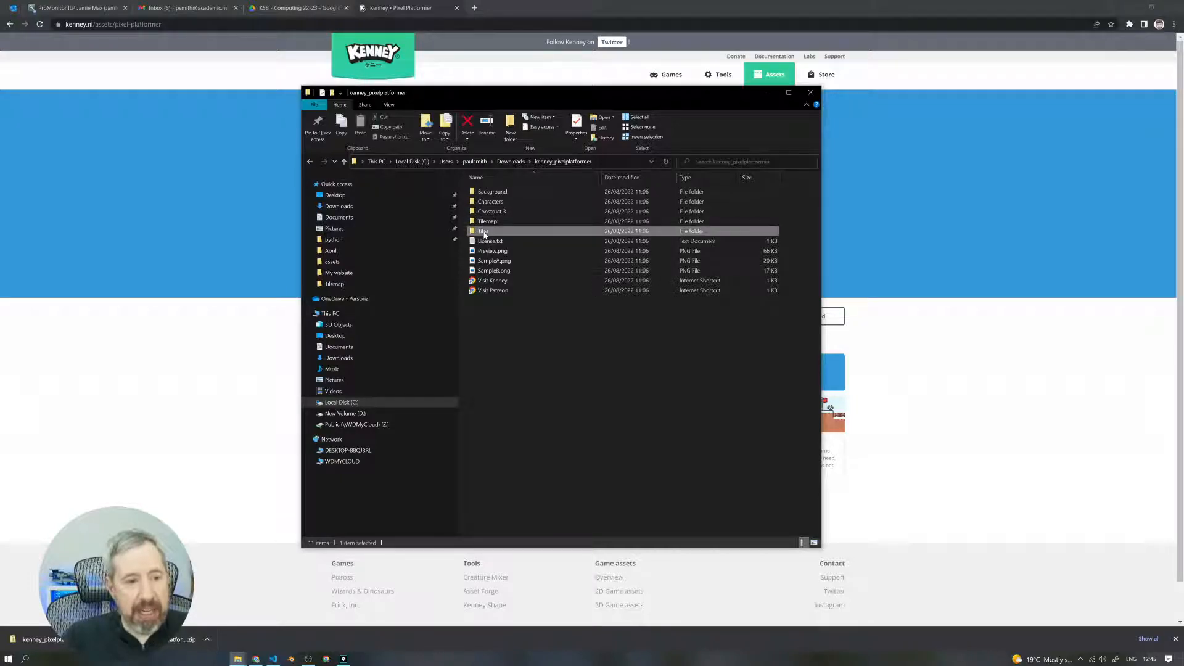
Step: Look through the individual images in the Tiles folder and open the Tilemap folder
{"action": "double_click", "coordinate": [484, 231]}
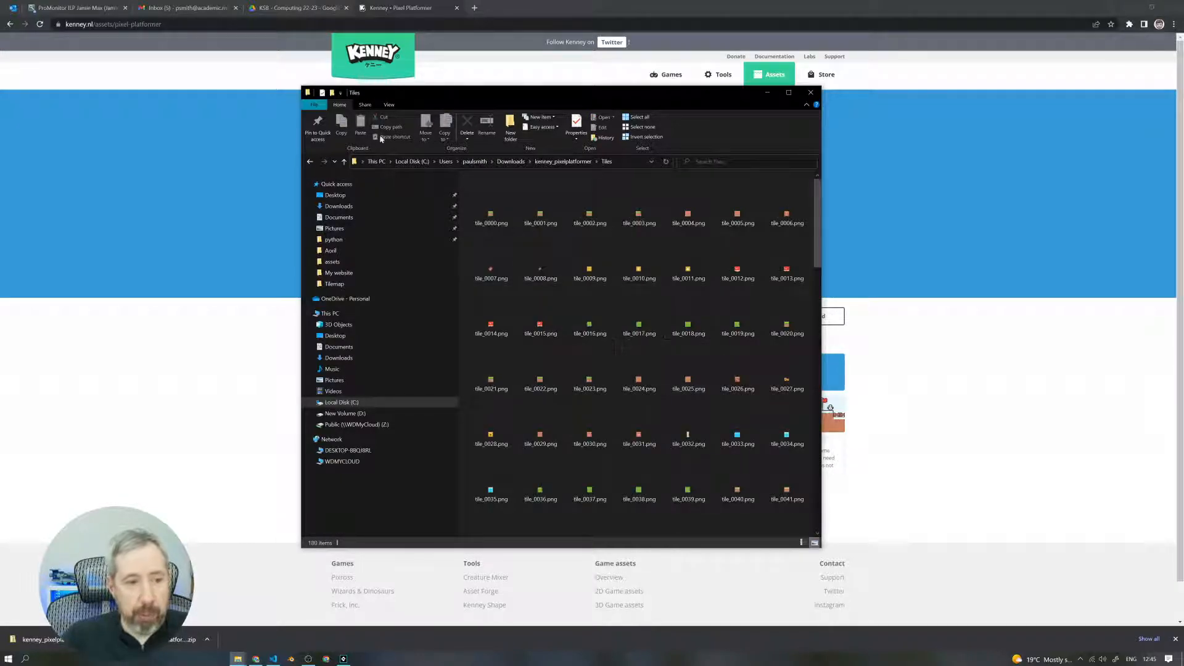
{"action": "left_click", "coordinate": [310, 162]}
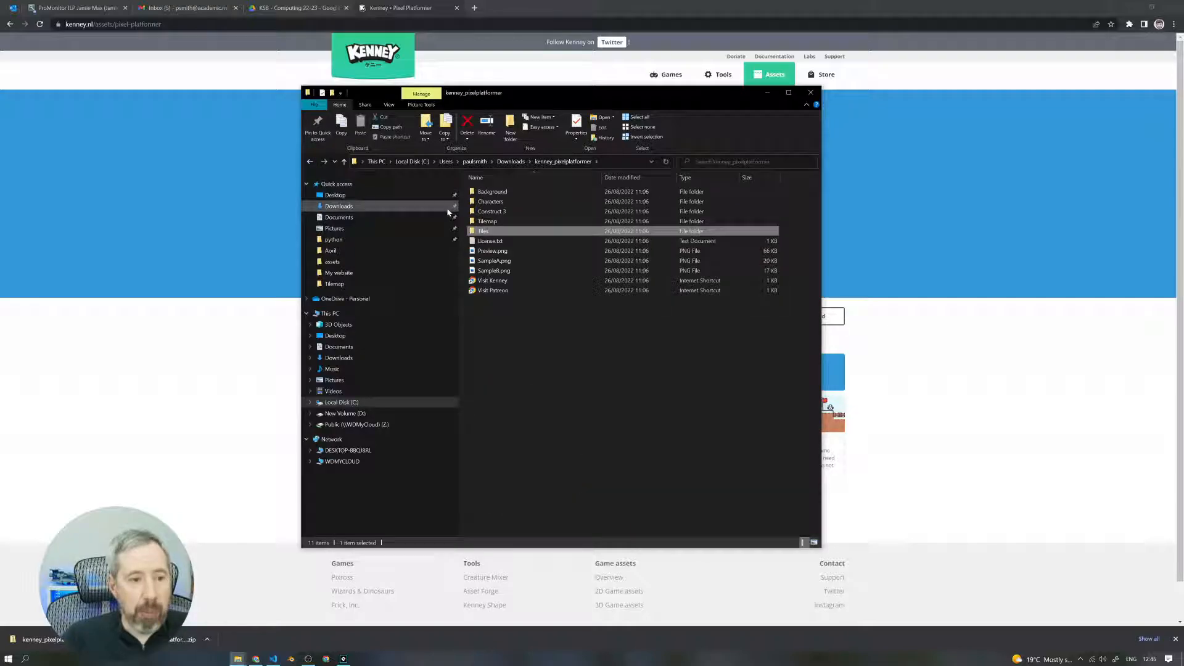
{"action": "double_click", "coordinate": [487, 222]}
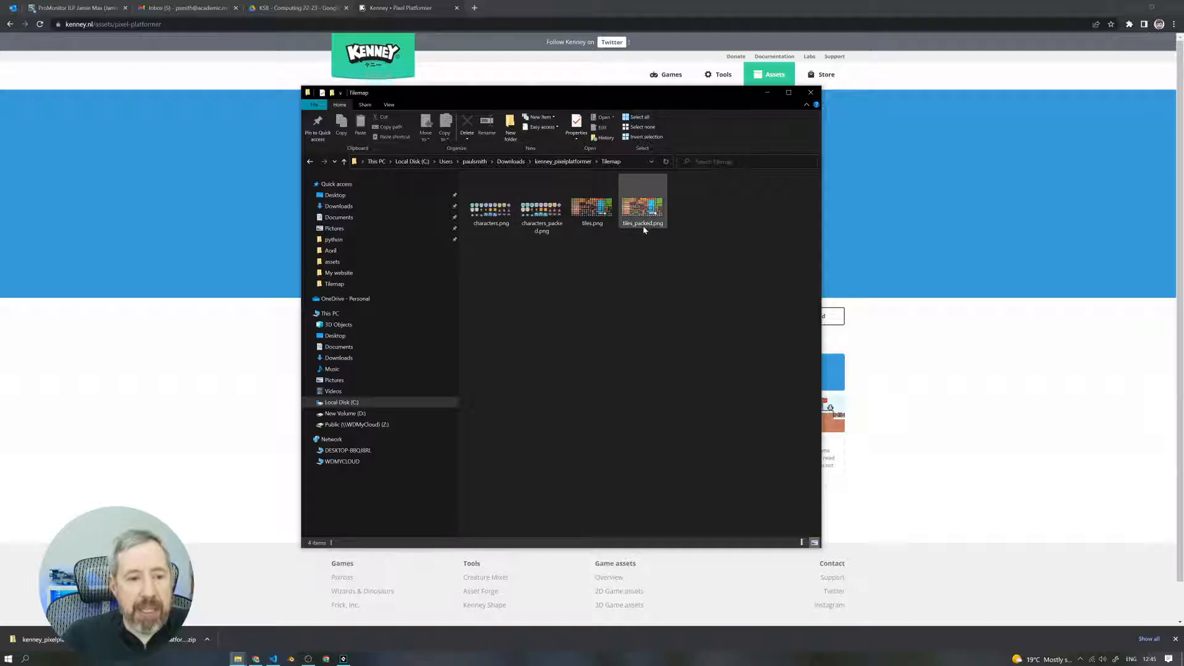
Step: View the sprite sheets characters_packed.png and tiles_packed.png enlarged, closing each image after inspection
{"action": "double_click", "coordinate": [542, 213]}
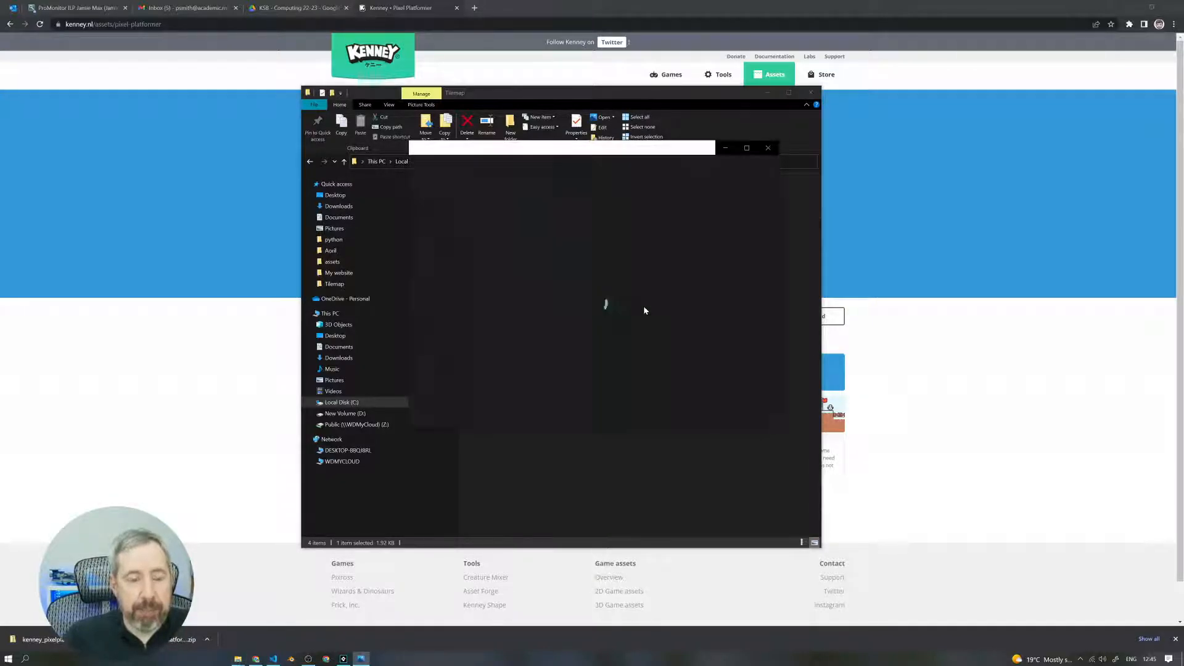
{"action": "scroll", "coordinate": [667, 309], "scroll_direction": "up", "scroll_amount": 4}
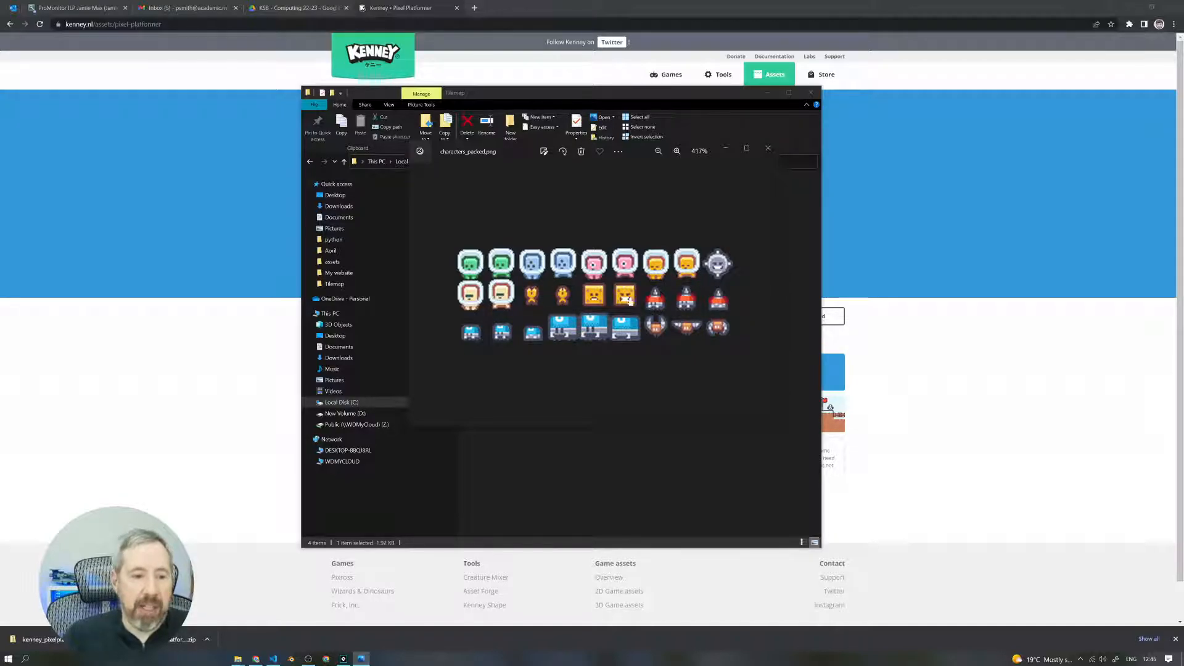
{"action": "left_click", "coordinate": [768, 148]}
{"action": "double_click", "coordinate": [641, 214]}
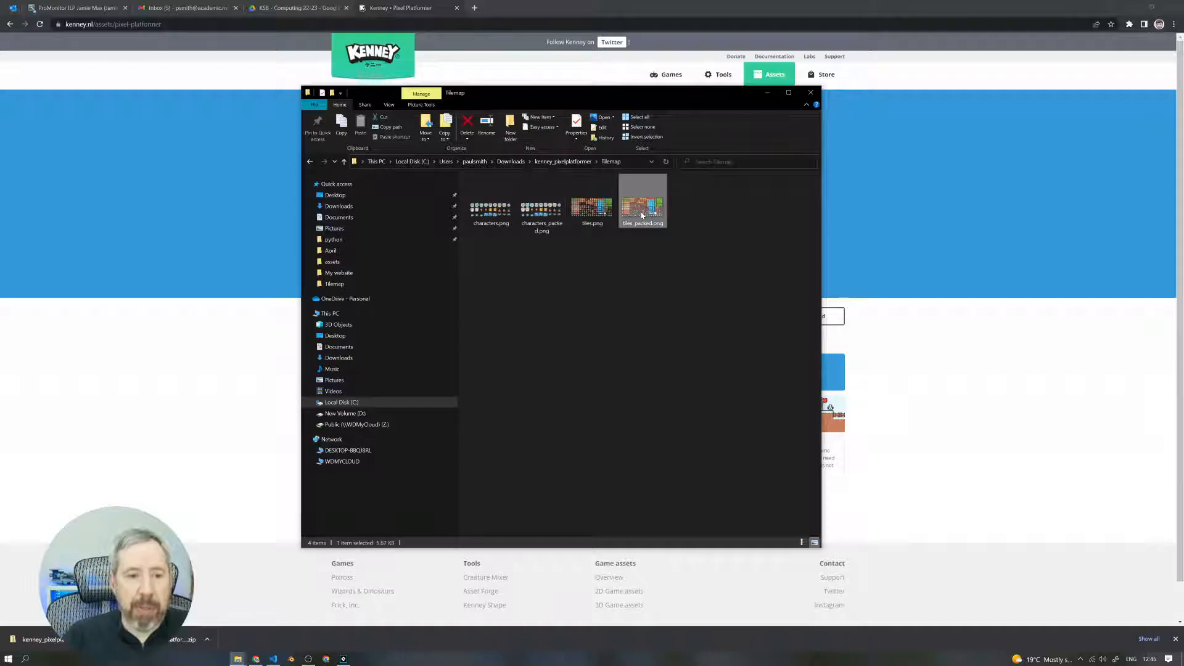
{"action": "scroll", "coordinate": [620, 296], "scroll_direction": "up", "scroll_amount": 4}
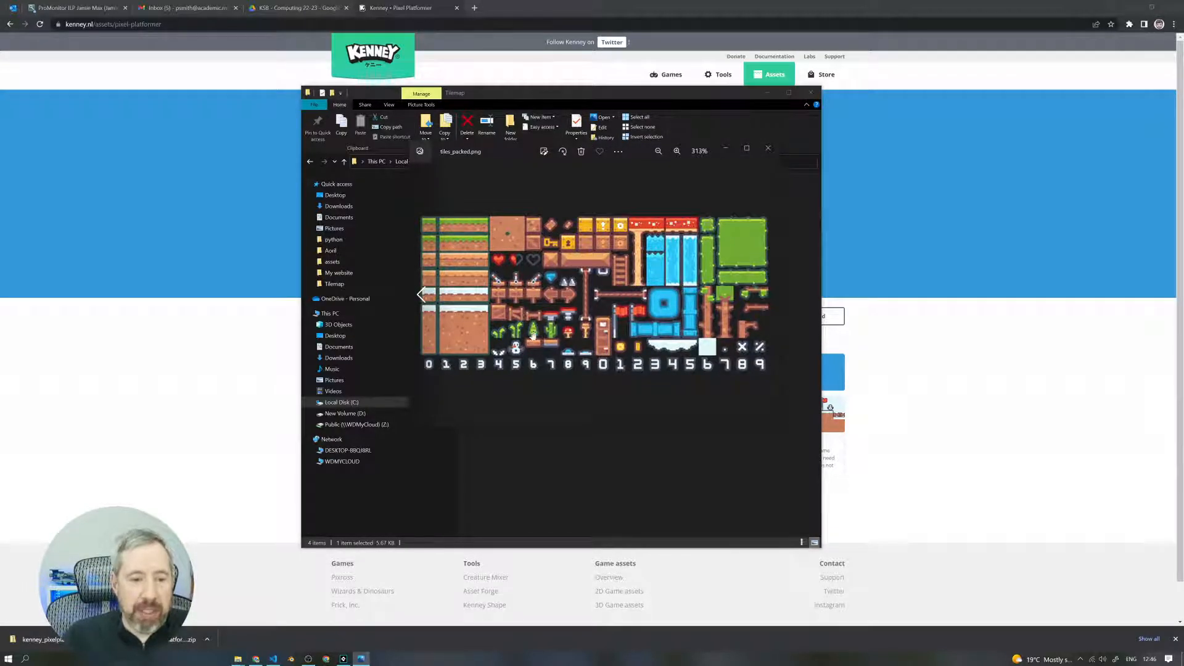
{"action": "left_click", "coordinate": [767, 148]}
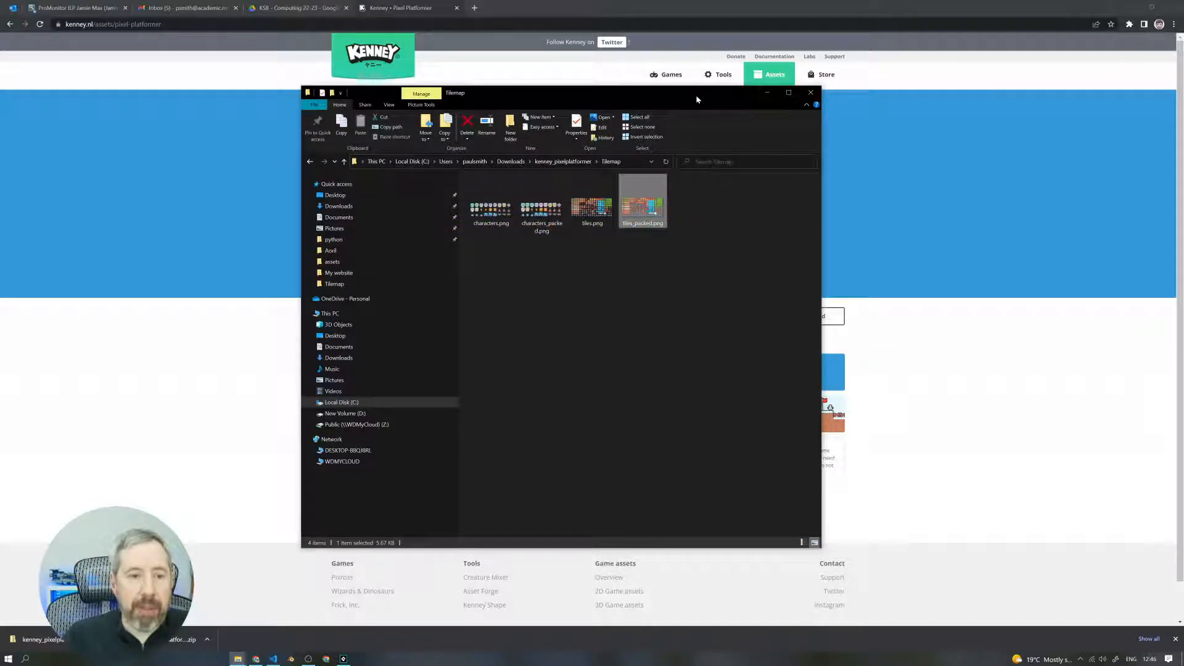
Step: Return to the Kenney website, launch Creature Mixer from its tools and dismiss the license notice
{"action": "left_click_drag", "start_coordinate": [695, 94], "coordinate": [1007, 192]}
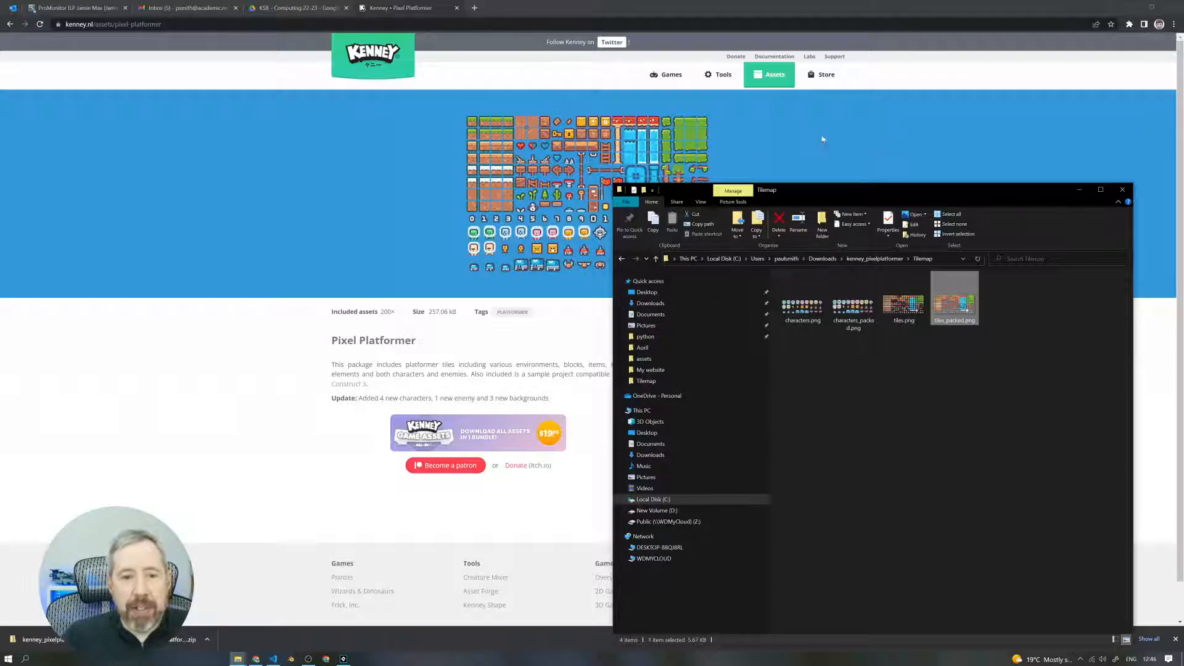
{"action": "left_click", "coordinate": [722, 81]}
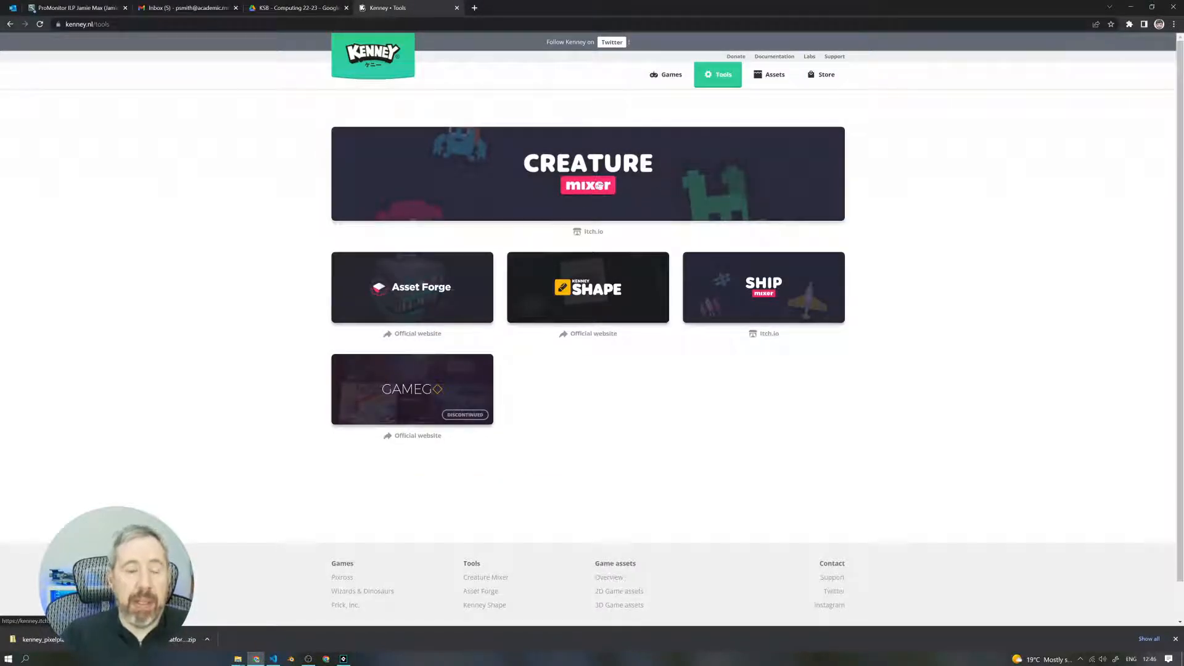
{"action": "left_click", "coordinate": [584, 188]}
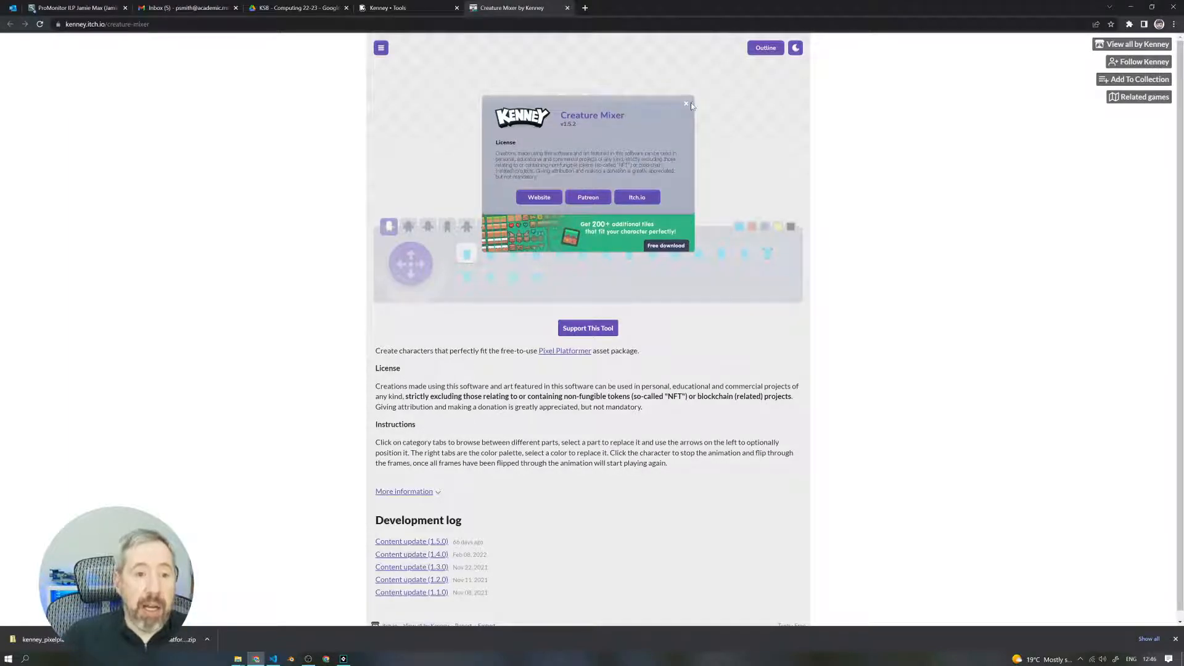
{"action": "left_click", "coordinate": [686, 104]}
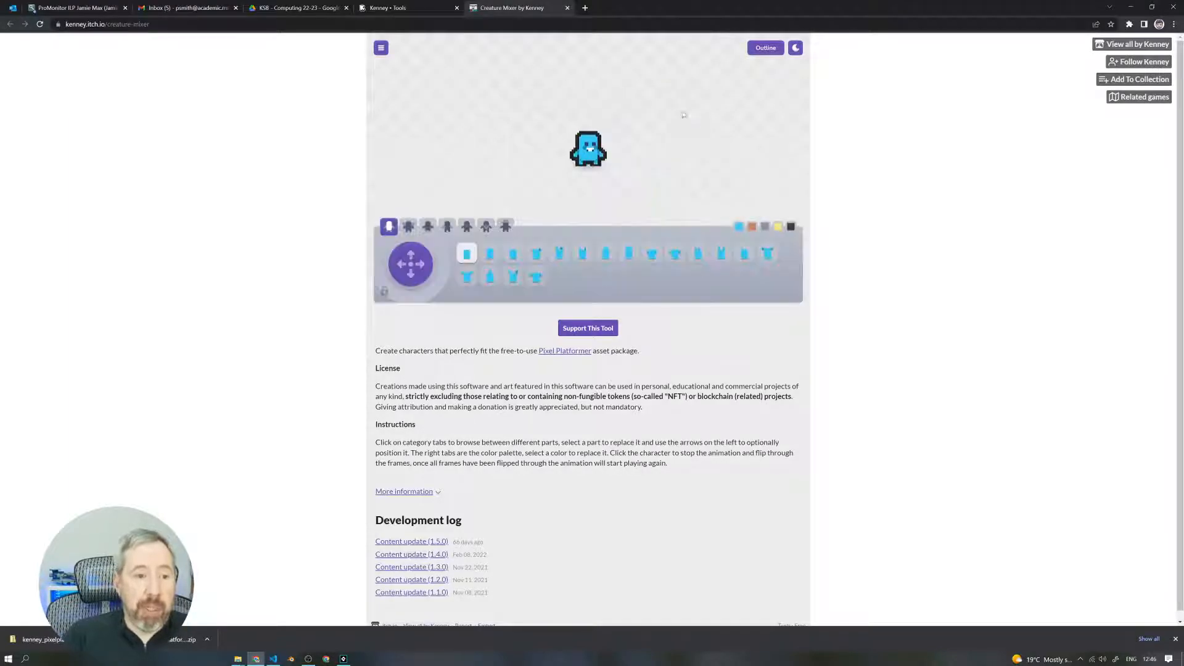
Step: Give the creature a wide rounded body with yellow wing-like parts on both sides
{"action": "left_click", "coordinate": [529, 256]}
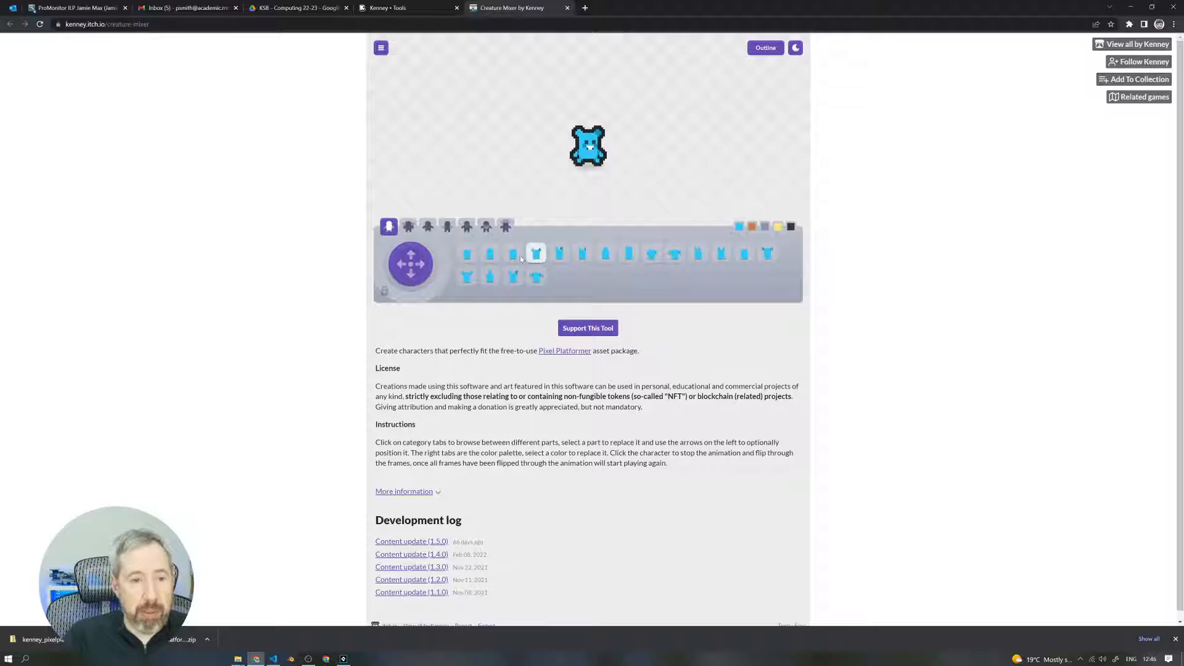
{"action": "left_click", "coordinate": [651, 253]}
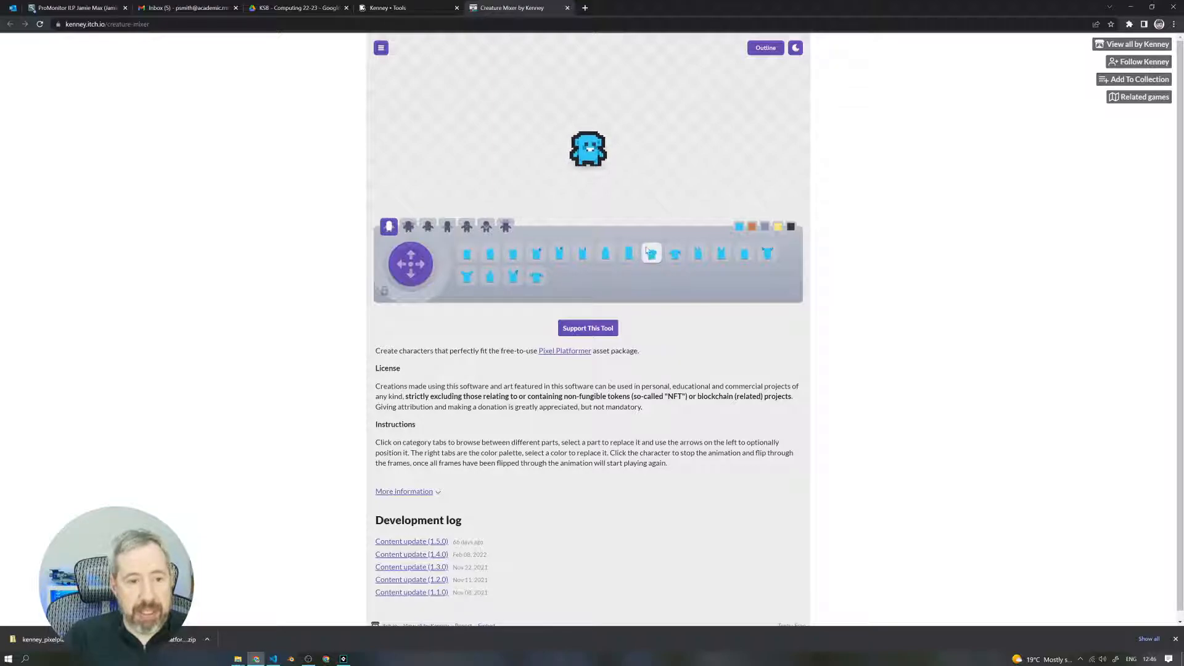
{"action": "left_click", "coordinate": [409, 227]}
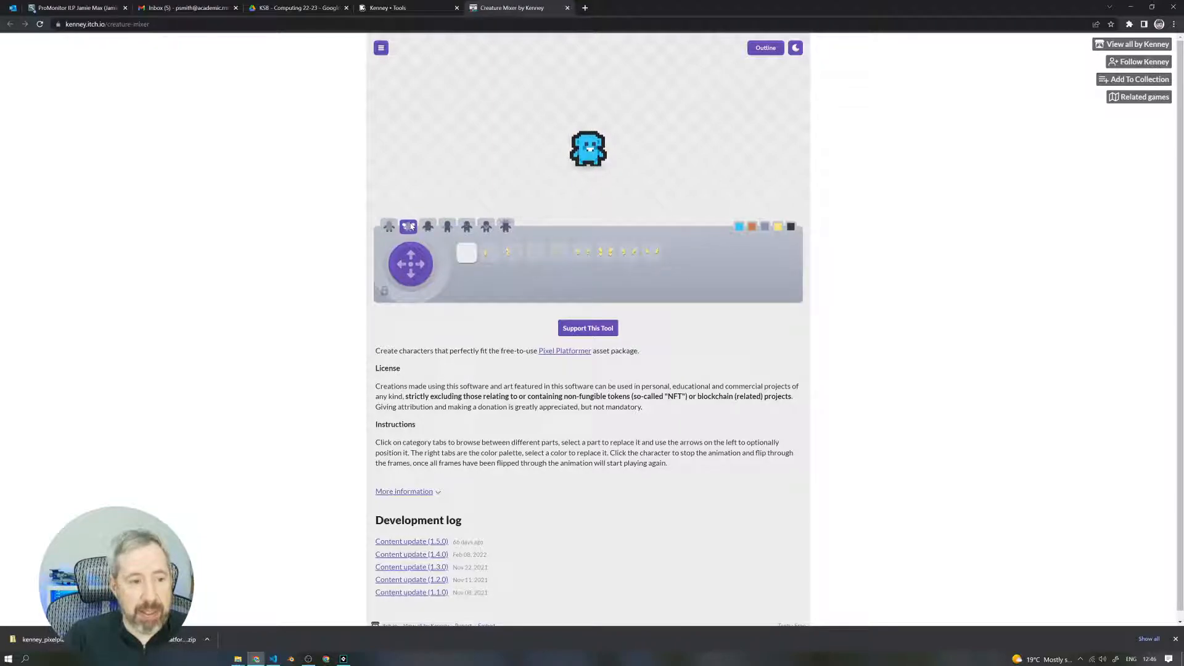
{"action": "left_click", "coordinate": [582, 253]}
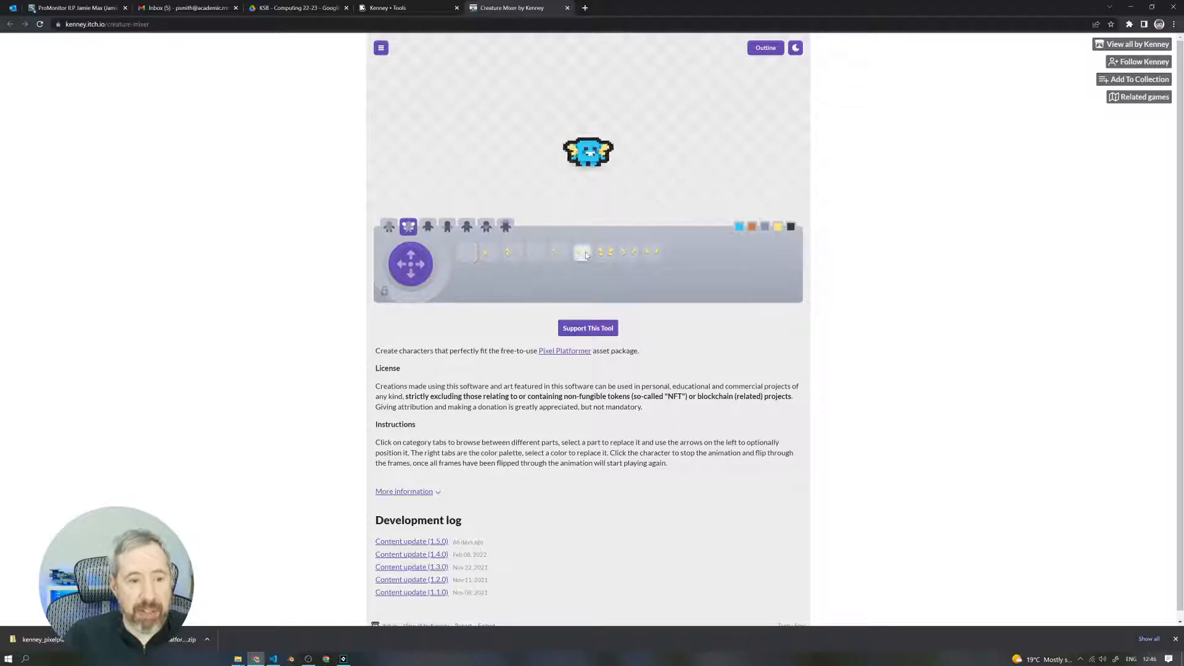
Step: Add long brown hair to the creature and change its yellow palette colour to orange
{"action": "left_click", "coordinate": [505, 227]}
{"action": "left_click", "coordinate": [674, 256]}
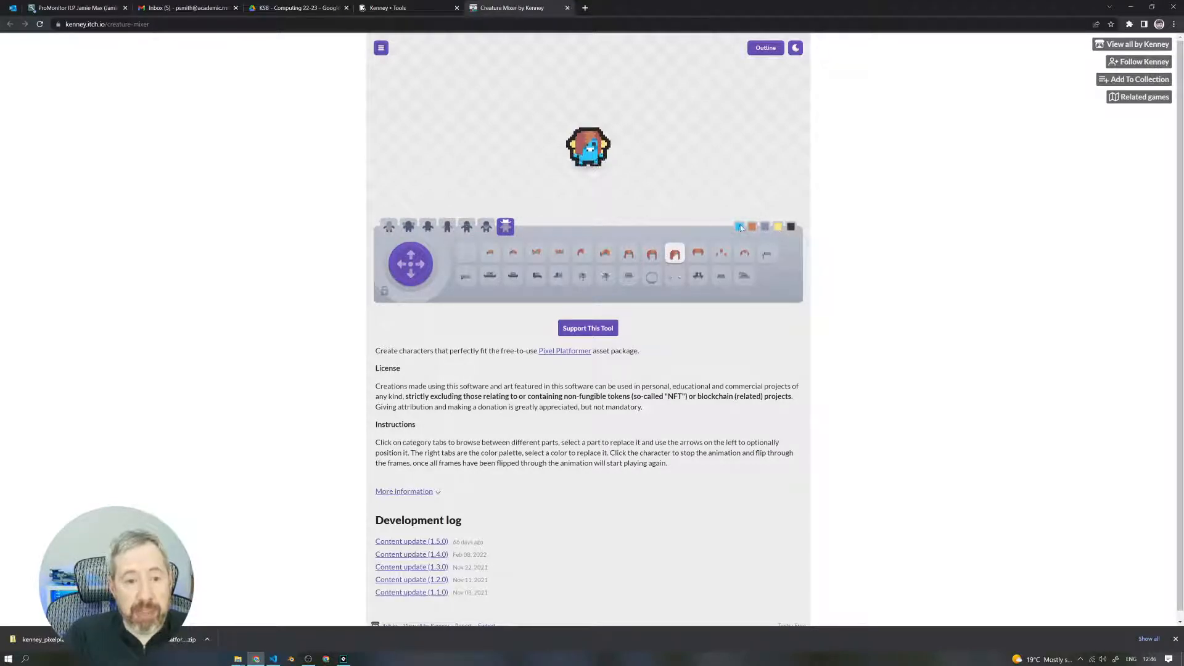
{"action": "left_click", "coordinate": [778, 227]}
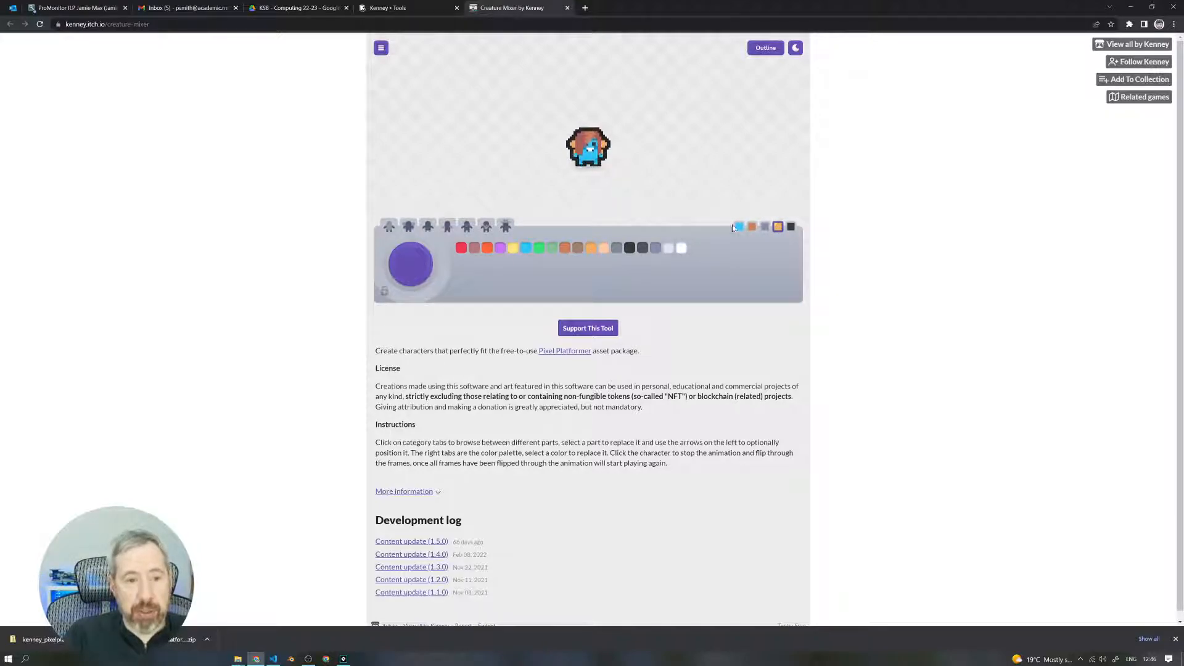
{"action": "left_click", "coordinate": [753, 227]}
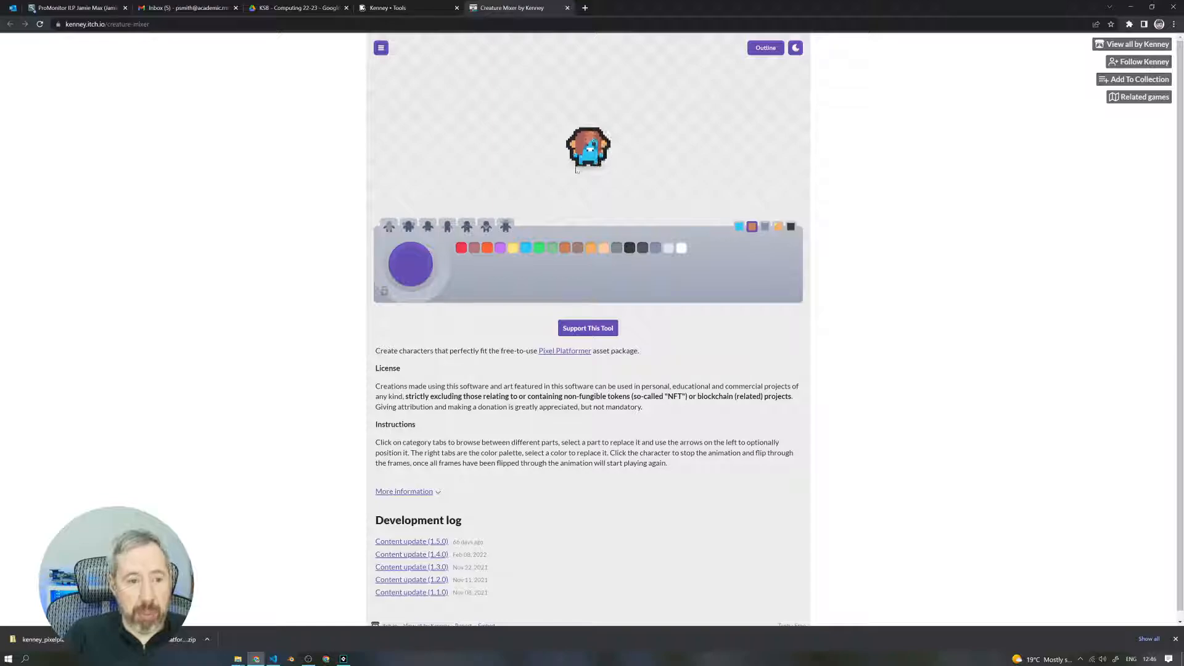
Step: Change the creature's brown hair colour to purple and generate several randomized creatures
{"action": "left_click", "coordinate": [498, 249]}
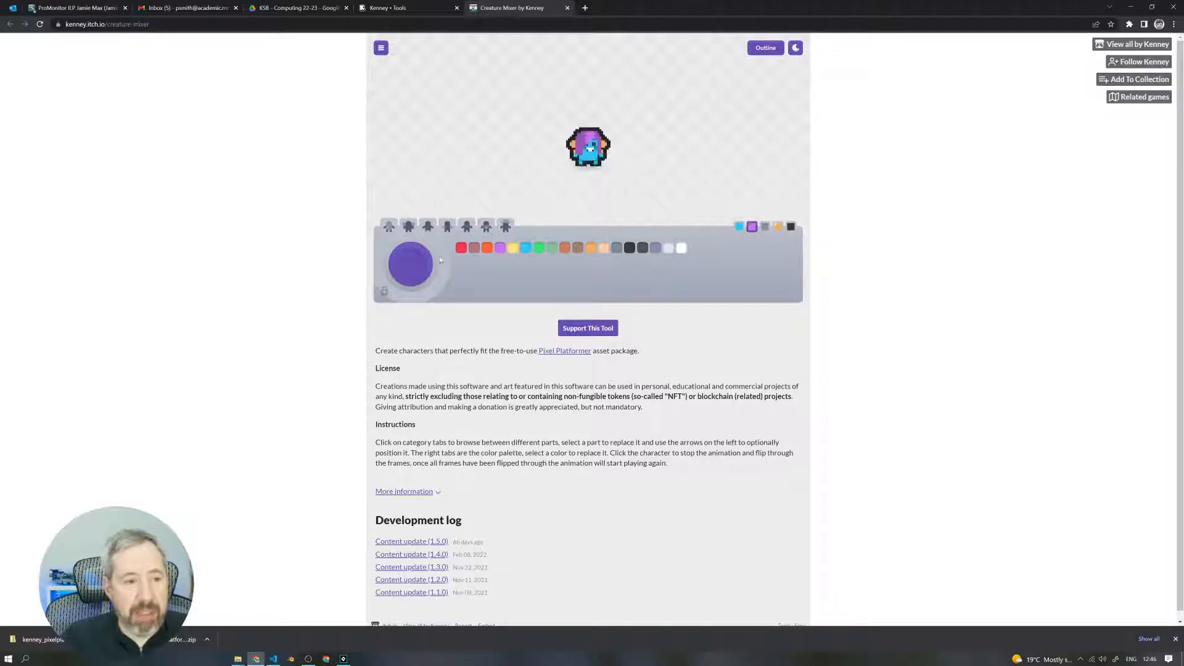
{"action": "left_click", "coordinate": [380, 48]}
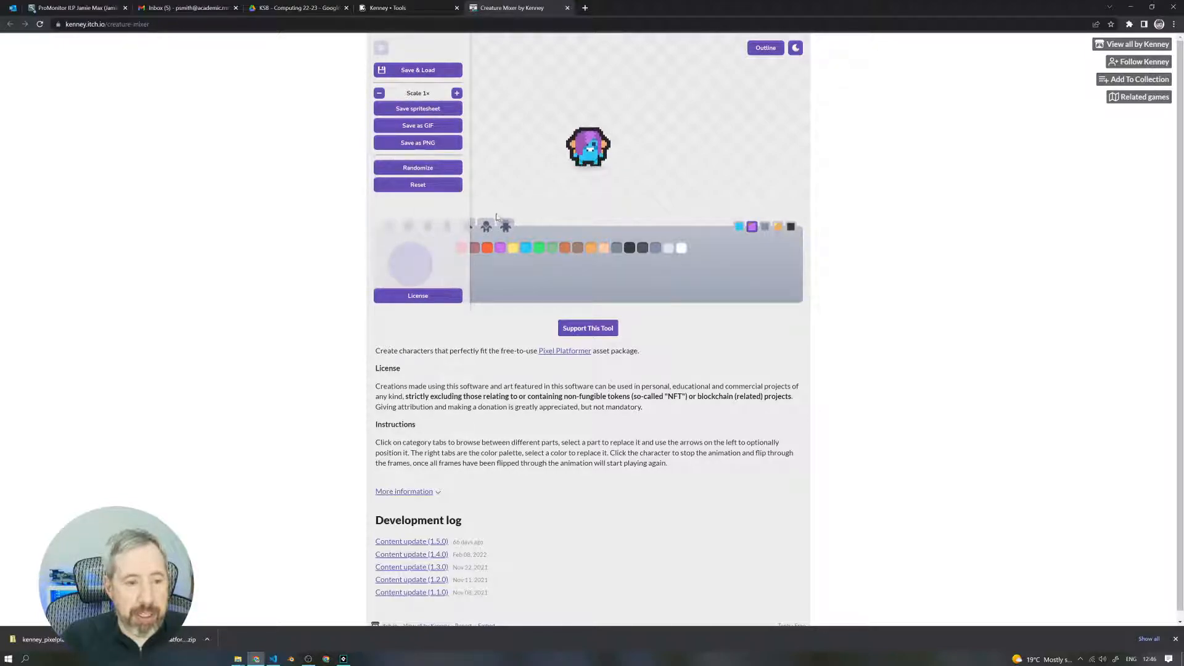
{"action": "left_click", "coordinate": [431, 169]}
{"action": "left_click", "coordinate": [431, 169]}
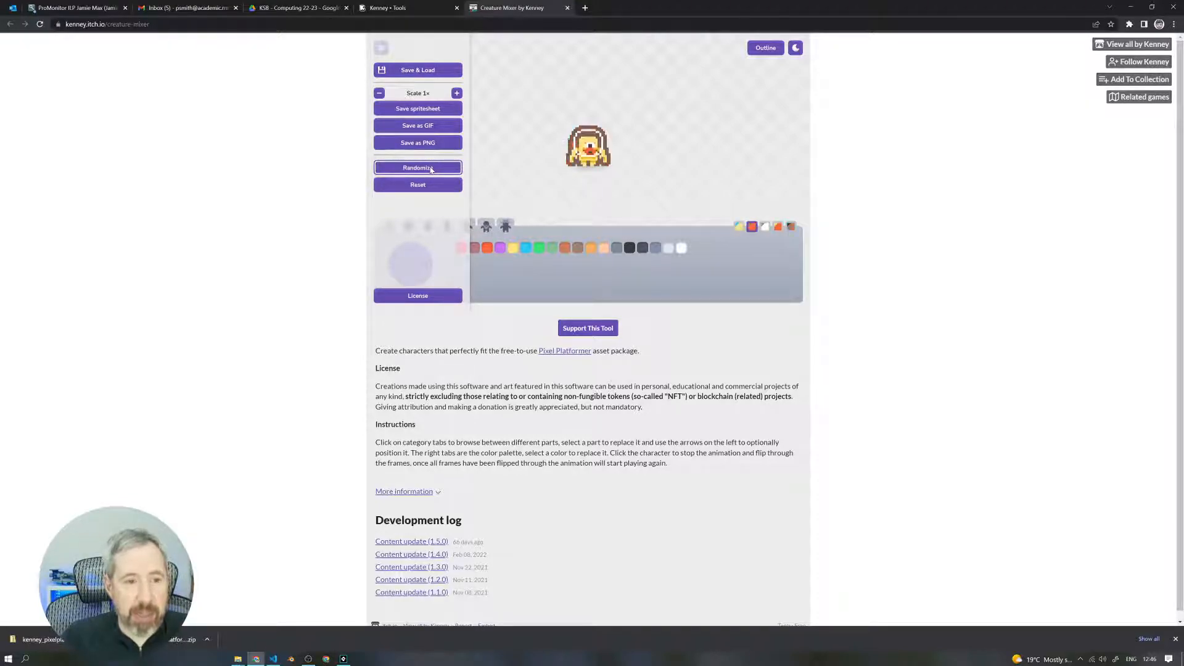
{"action": "left_click", "coordinate": [431, 168]}
{"action": "left_click", "coordinate": [431, 169]}
{"action": "left_click", "coordinate": [430, 169]}
{"action": "left_click", "coordinate": [431, 169]}
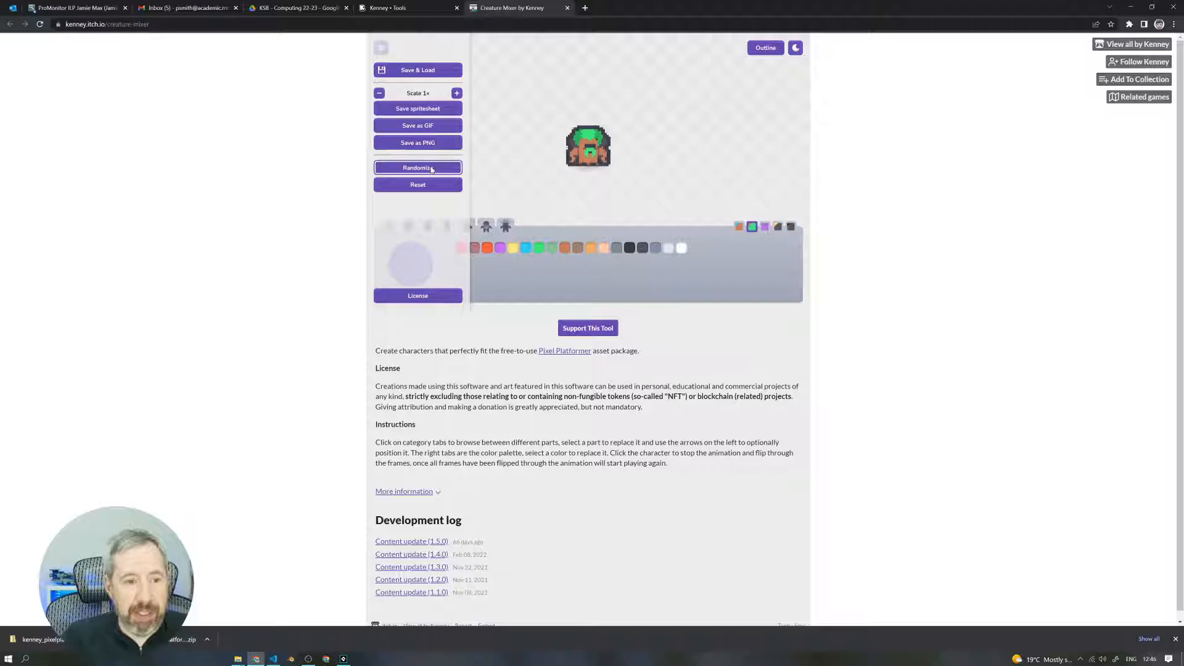
{"action": "left_click", "coordinate": [430, 168]}
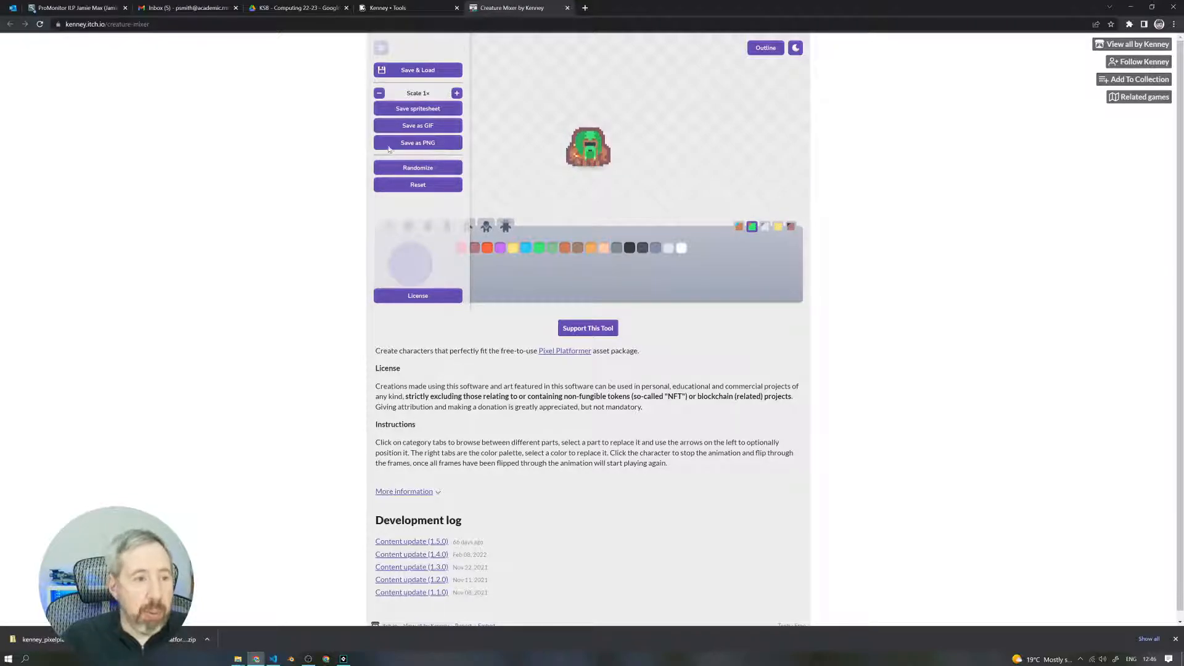
Step: Switch to GameMaker and create a new blank project named l2test
{"action": "left_click", "coordinate": [344, 659]}
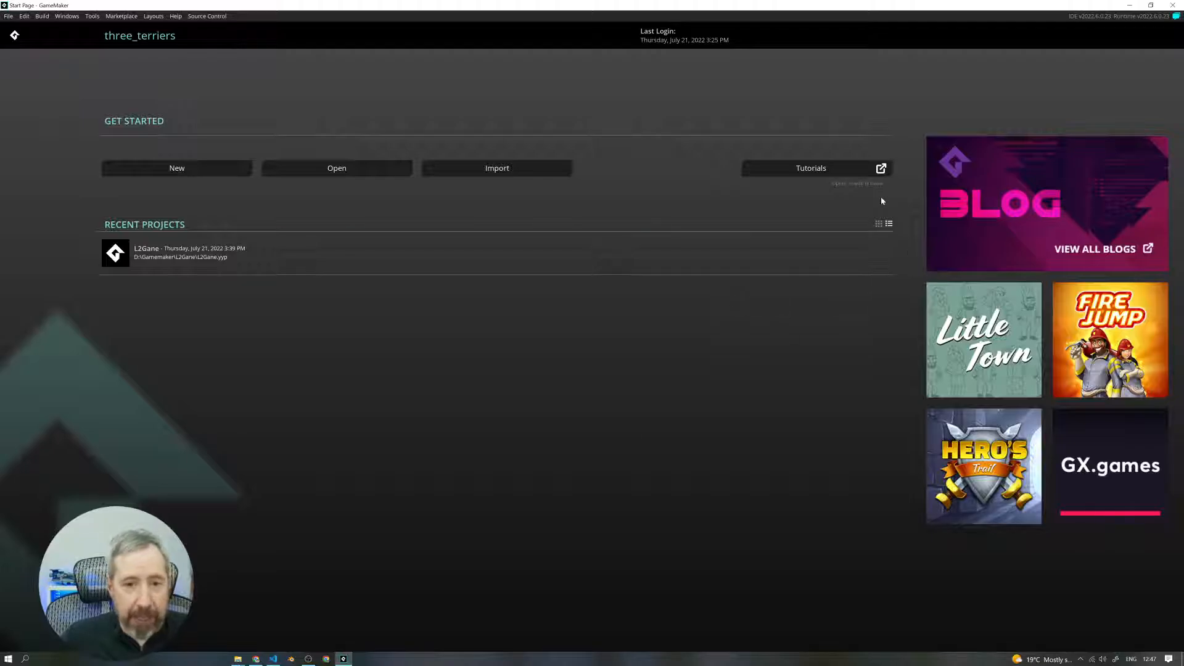
{"action": "left_click", "coordinate": [204, 171]}
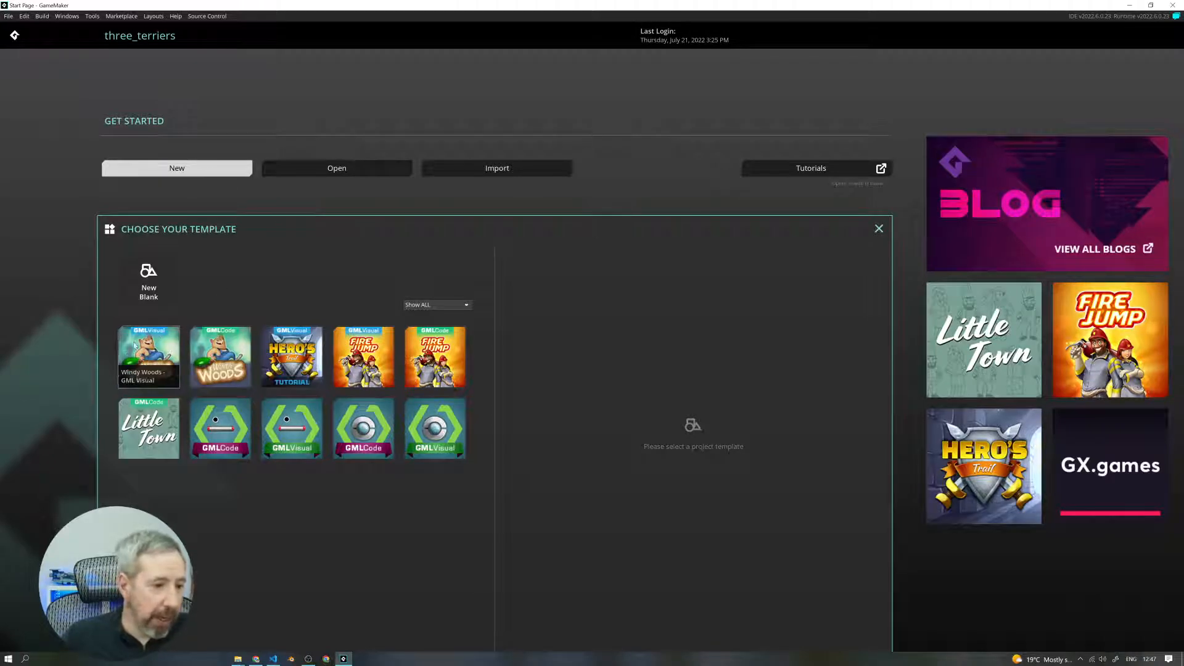
{"action": "left_click", "coordinate": [157, 288]}
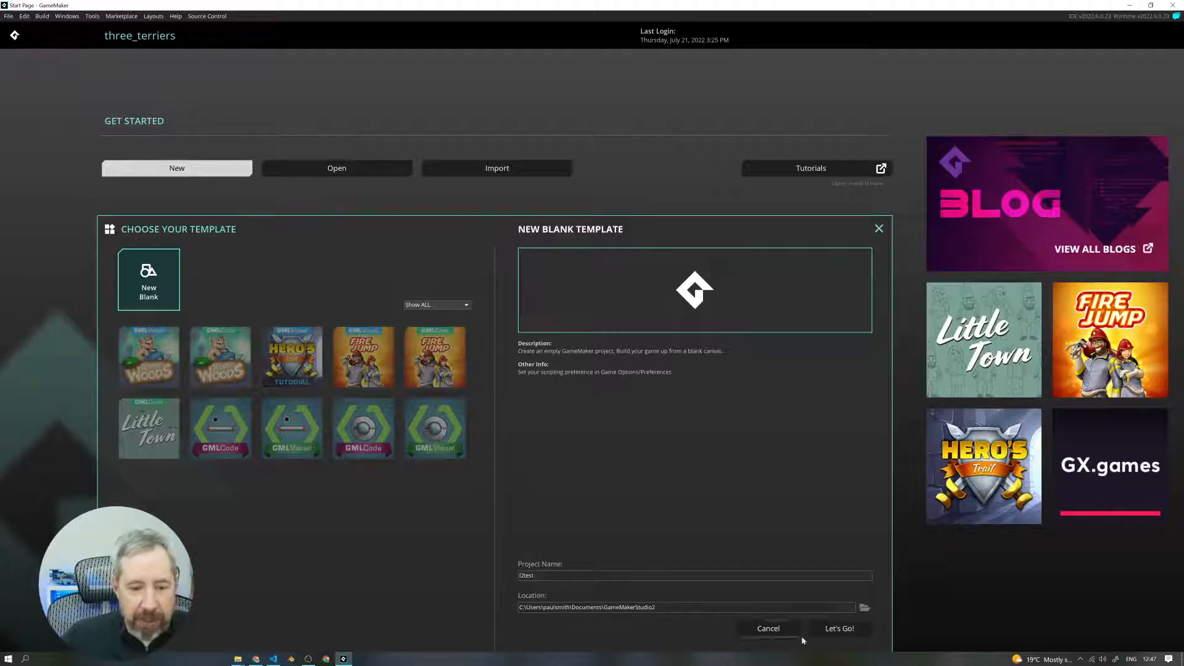
{"action": "left_click", "coordinate": [840, 628]}
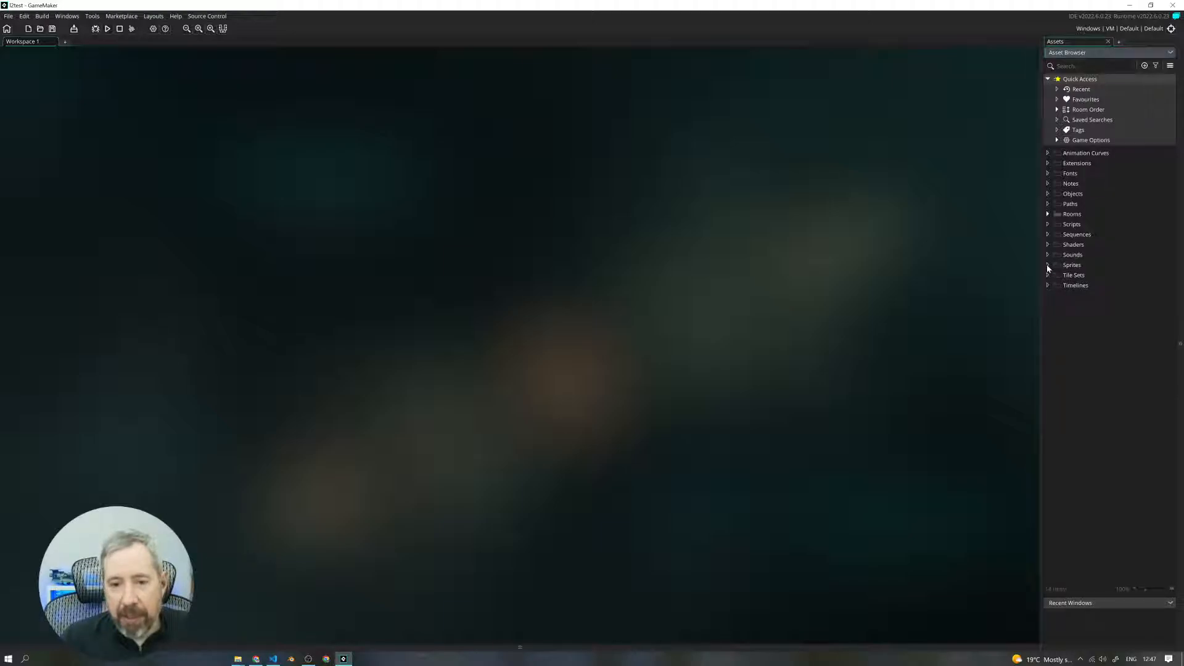
{"action": "right_click", "coordinate": [1069, 268]}
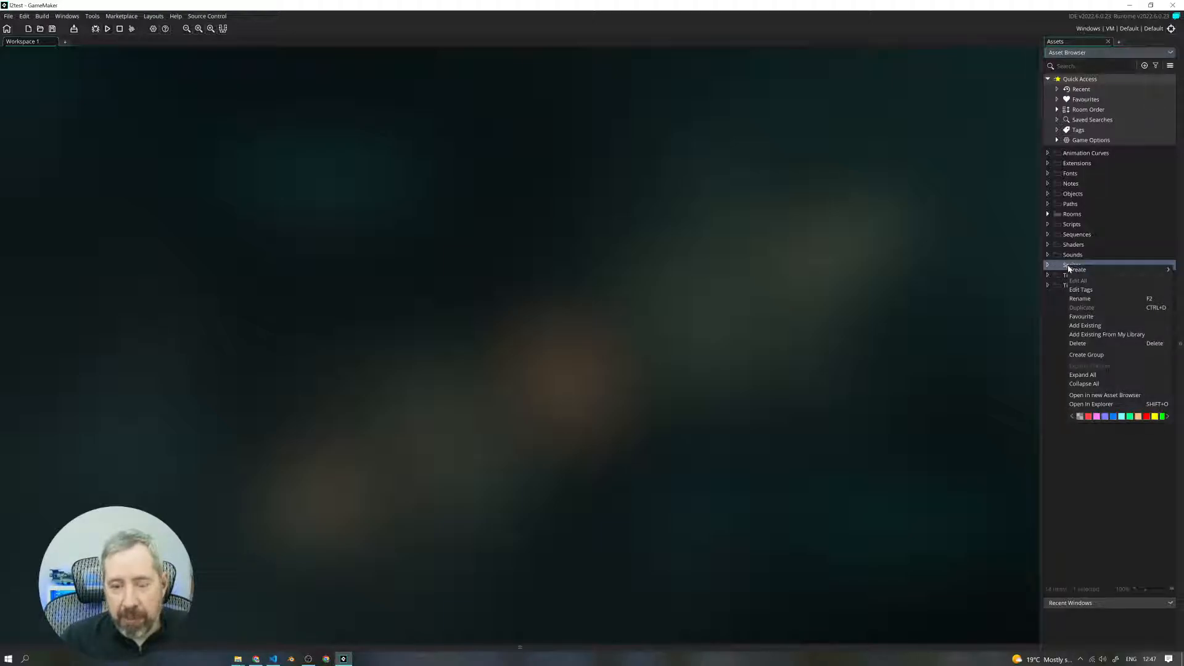
{"action": "mouse_move", "coordinate": [1086, 270]}
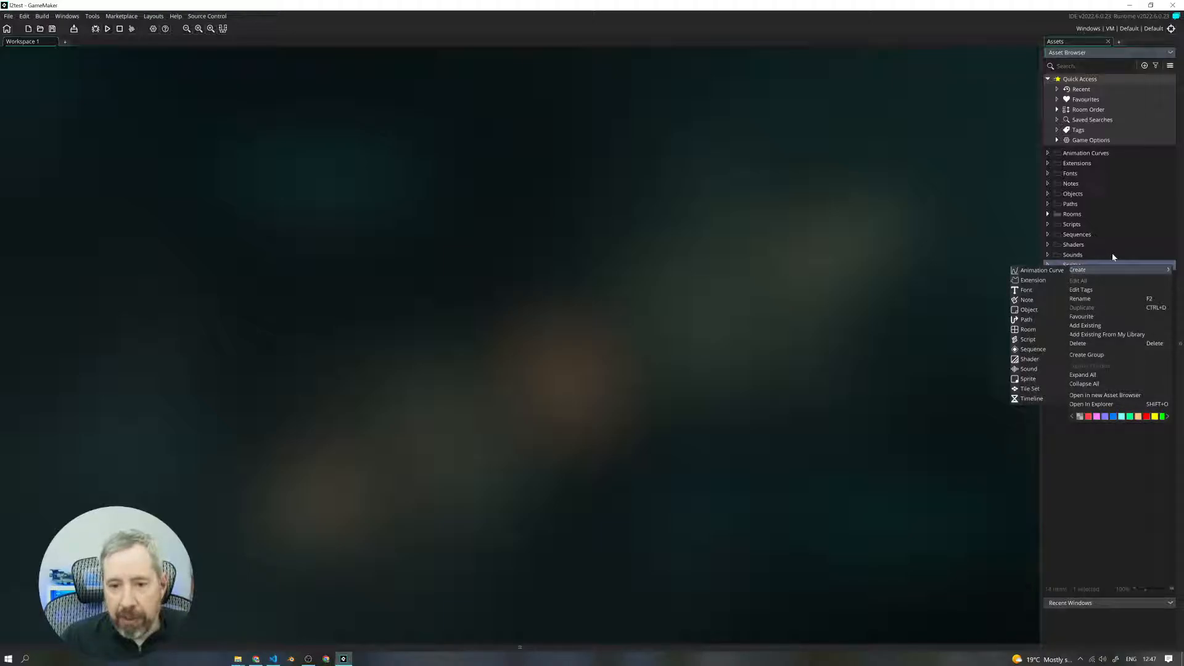
{"action": "left_click", "coordinate": [1098, 479]}
Step: Create a new sprite in the Sprites group and move its editor to the middle of the workspace
{"action": "left_click", "coordinate": [1067, 265]}
{"action": "right_click", "coordinate": [1069, 268]}
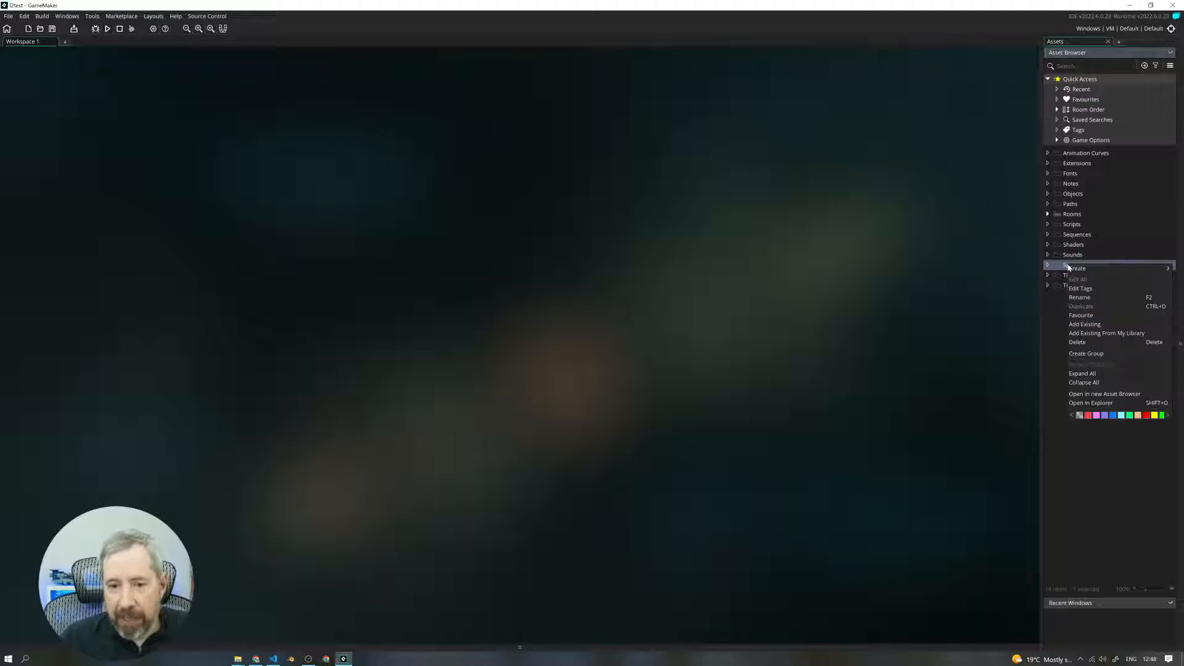
{"action": "mouse_move", "coordinate": [1077, 269]}
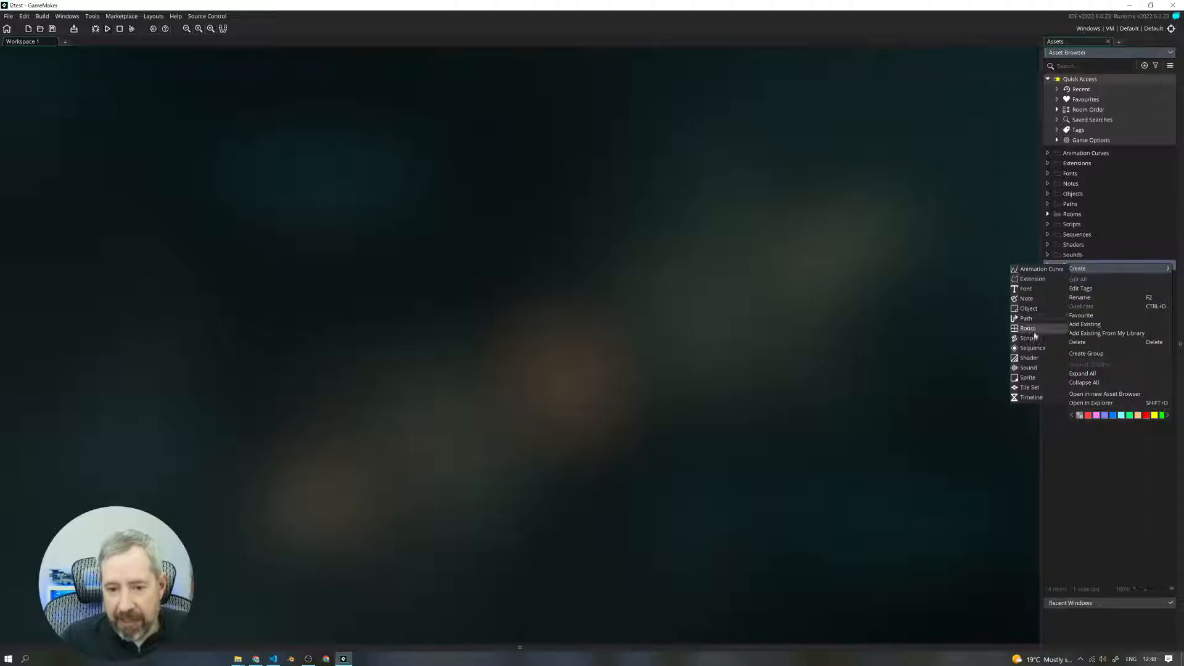
{"action": "left_click", "coordinate": [1038, 379]}
{"action": "left_click_drag", "start_coordinate": [344, 99], "coordinate": [661, 133]}
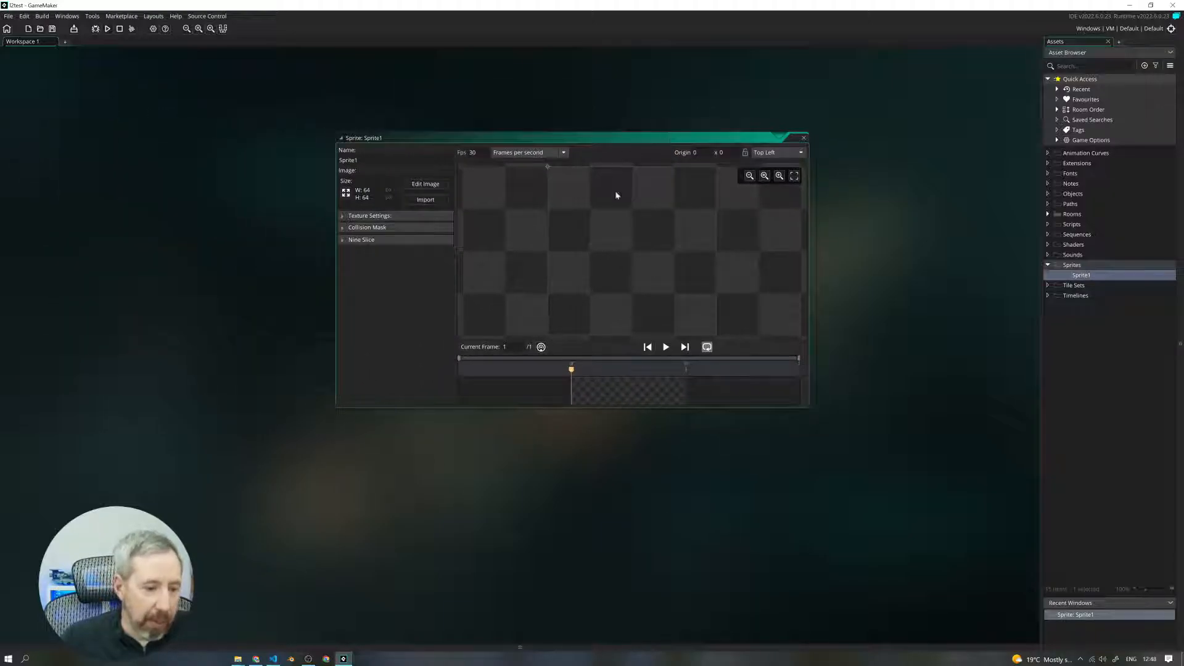
Step: Import tiles_packed.png from Downloads > kenney_pixelplatformer > Tilemap into the new sprite and enlarge the sprite editor window
{"action": "left_click", "coordinate": [424, 200]}
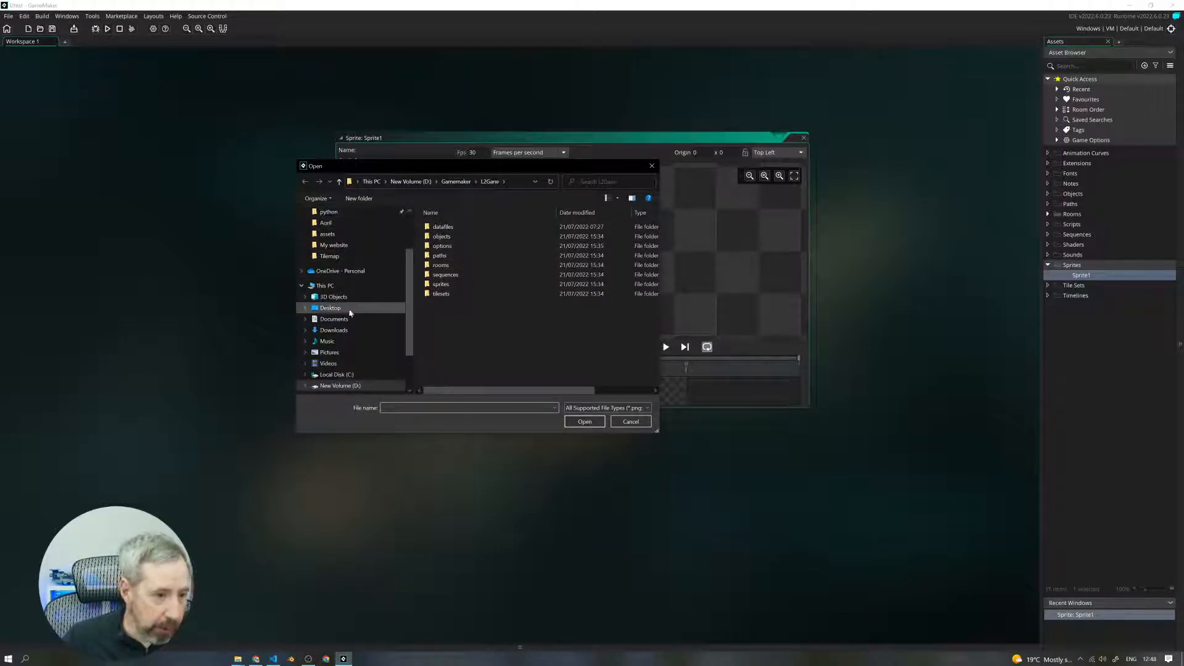
{"action": "scroll", "coordinate": [354, 360], "scroll_direction": "down", "scroll_amount": 1}
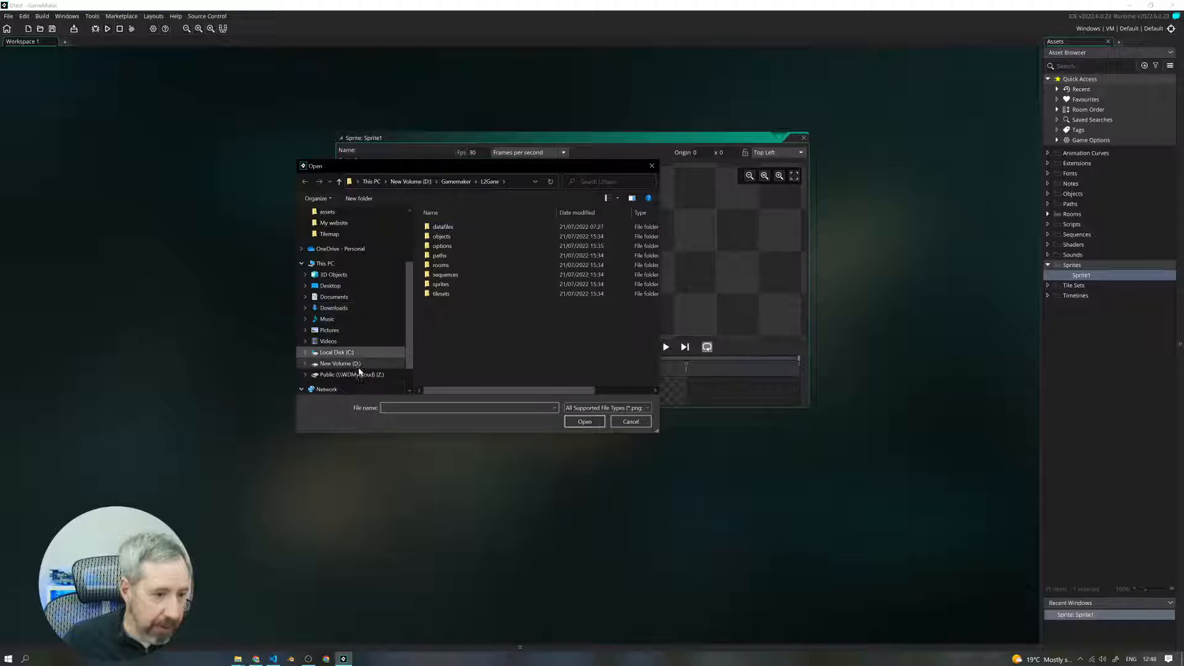
{"action": "left_click", "coordinate": [358, 364]}
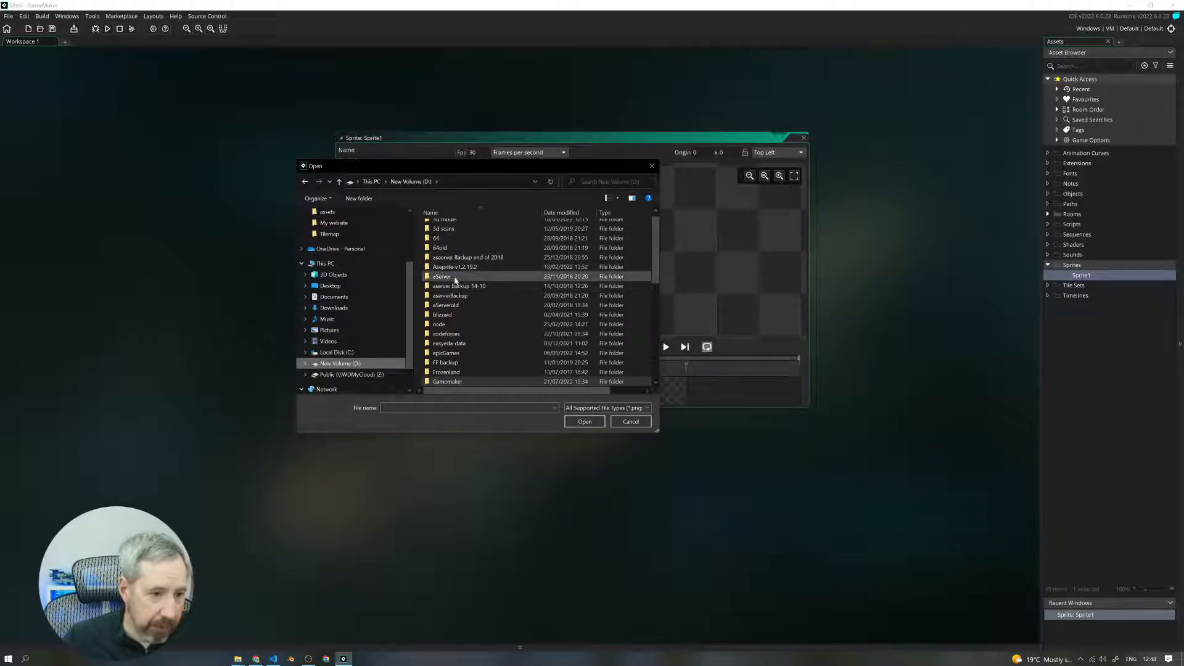
{"action": "scroll", "coordinate": [453, 318], "scroll_direction": "down", "scroll_amount": 3}
{"action": "scroll", "coordinate": [464, 307], "scroll_direction": "up", "scroll_amount": 3}
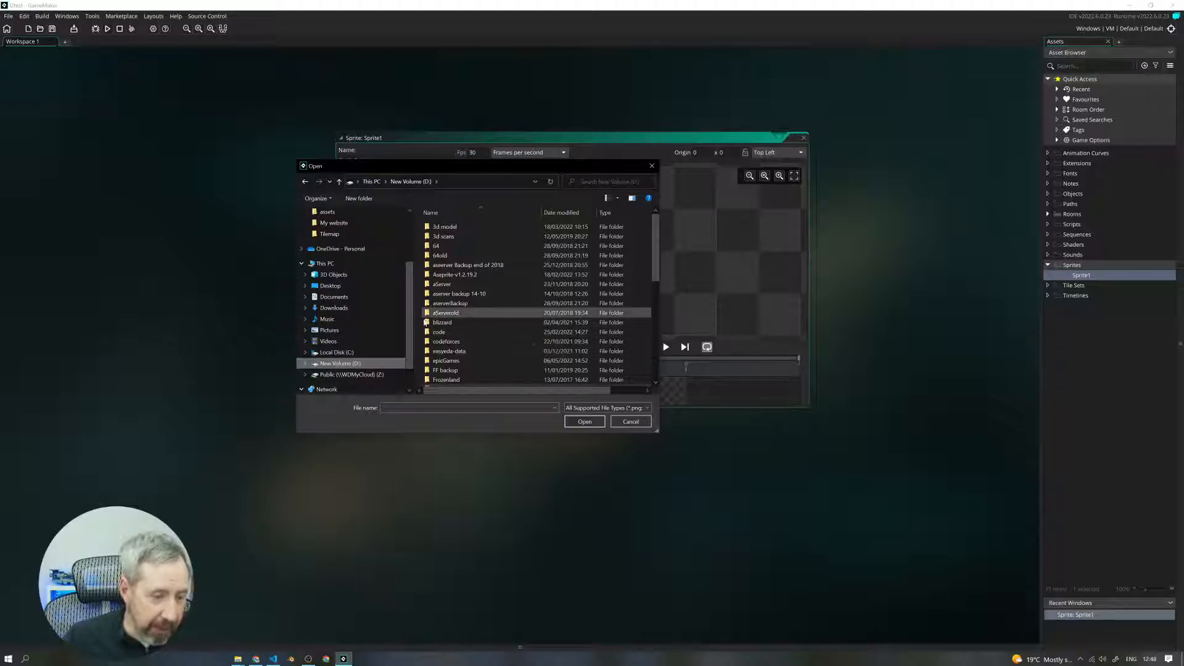
{"action": "left_click", "coordinate": [344, 310]}
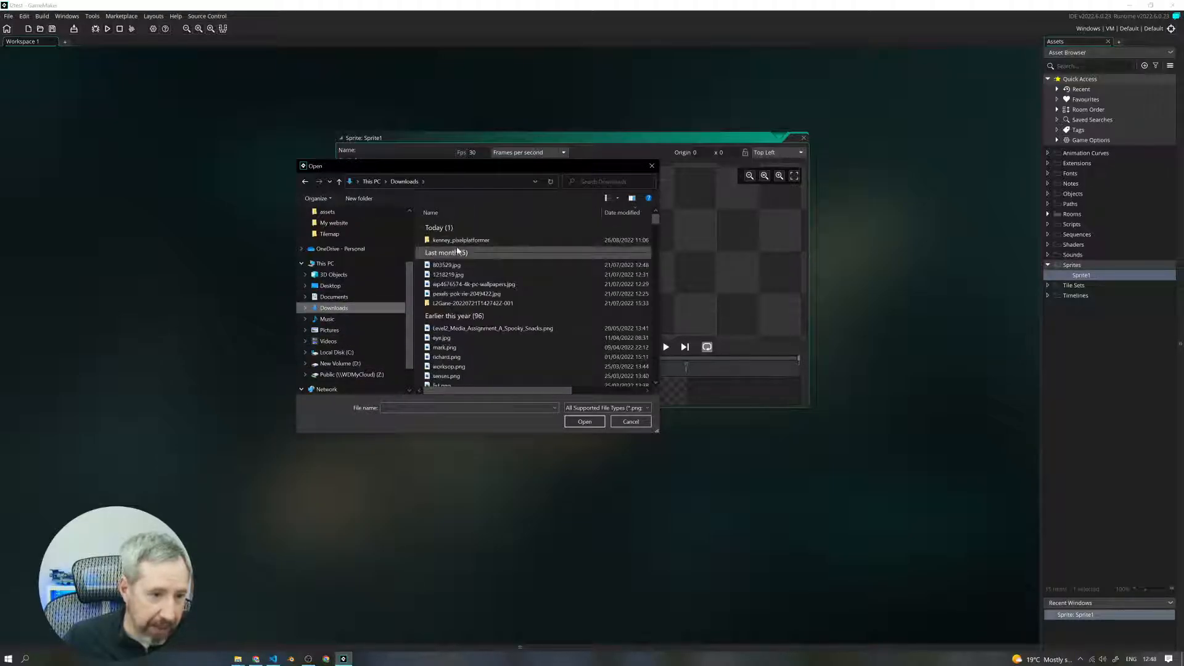
{"action": "double_click", "coordinate": [456, 240]}
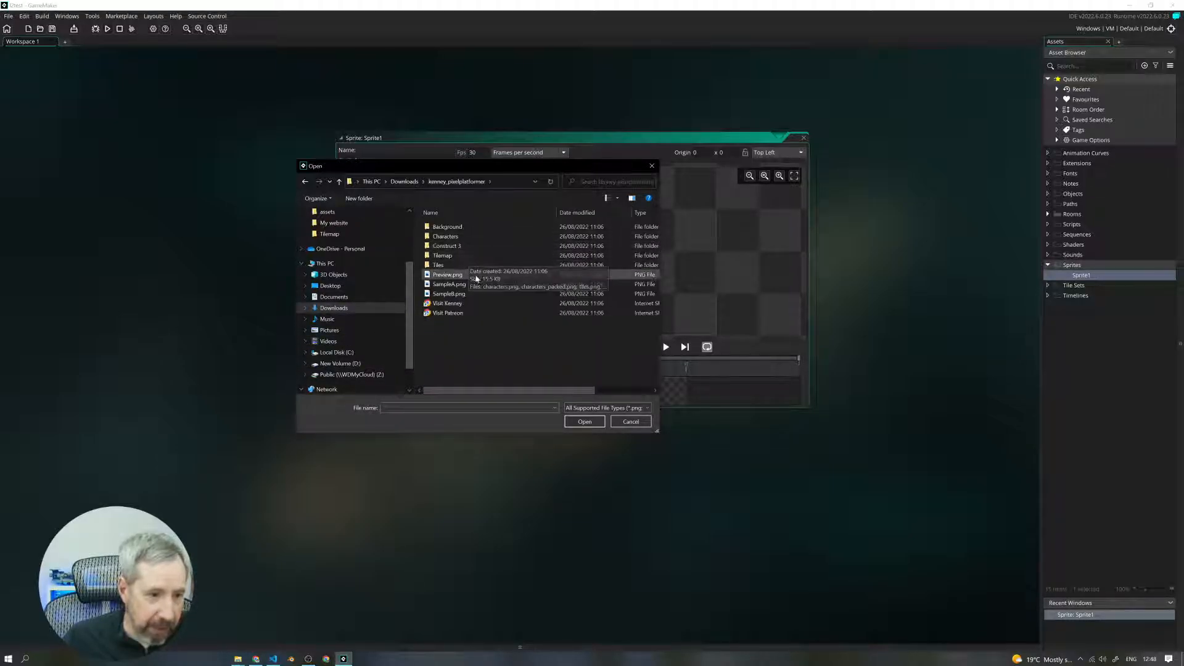
{"action": "double_click", "coordinate": [445, 257]}
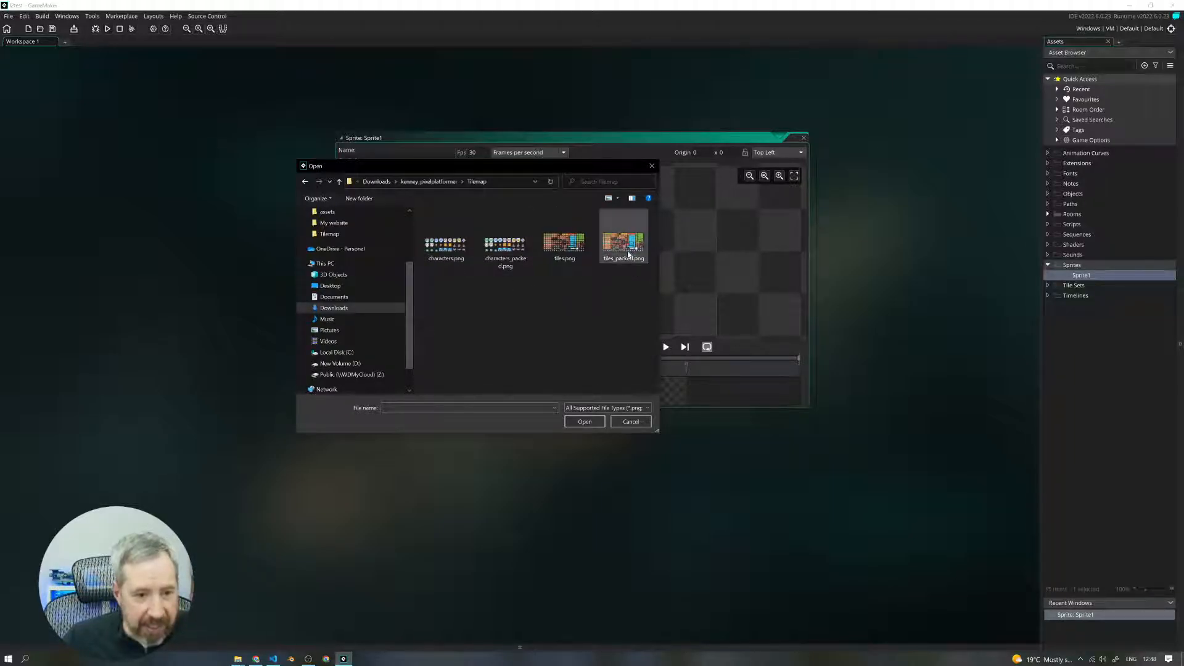
{"action": "left_click", "coordinate": [627, 247]}
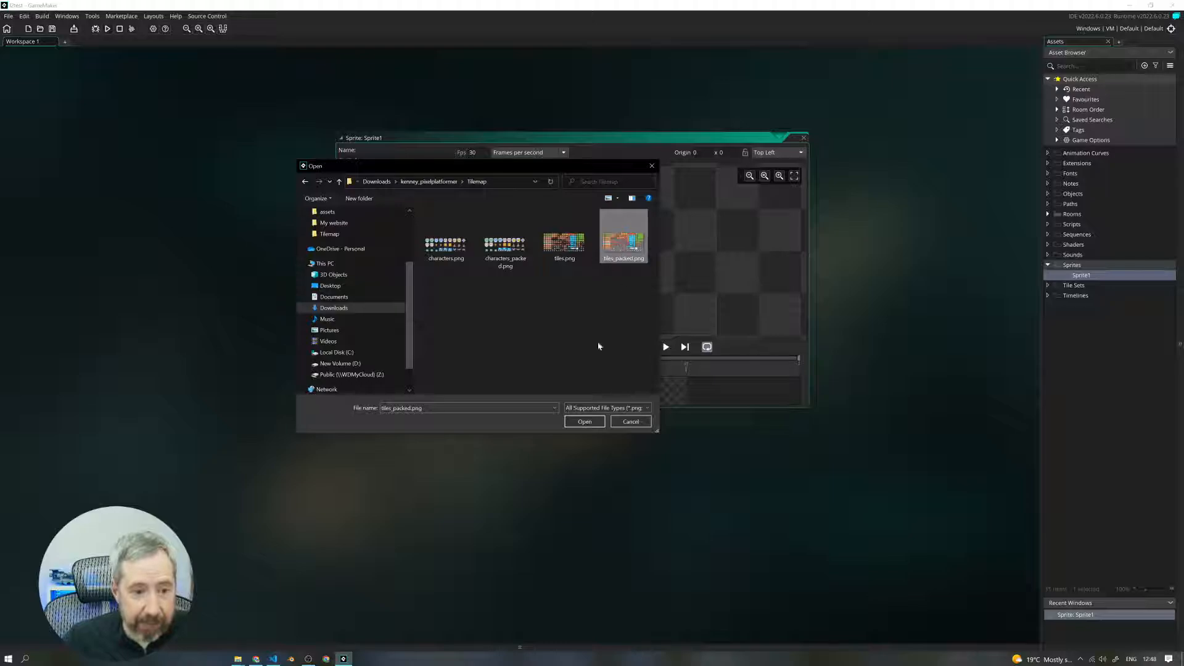
{"action": "left_click", "coordinate": [584, 421]}
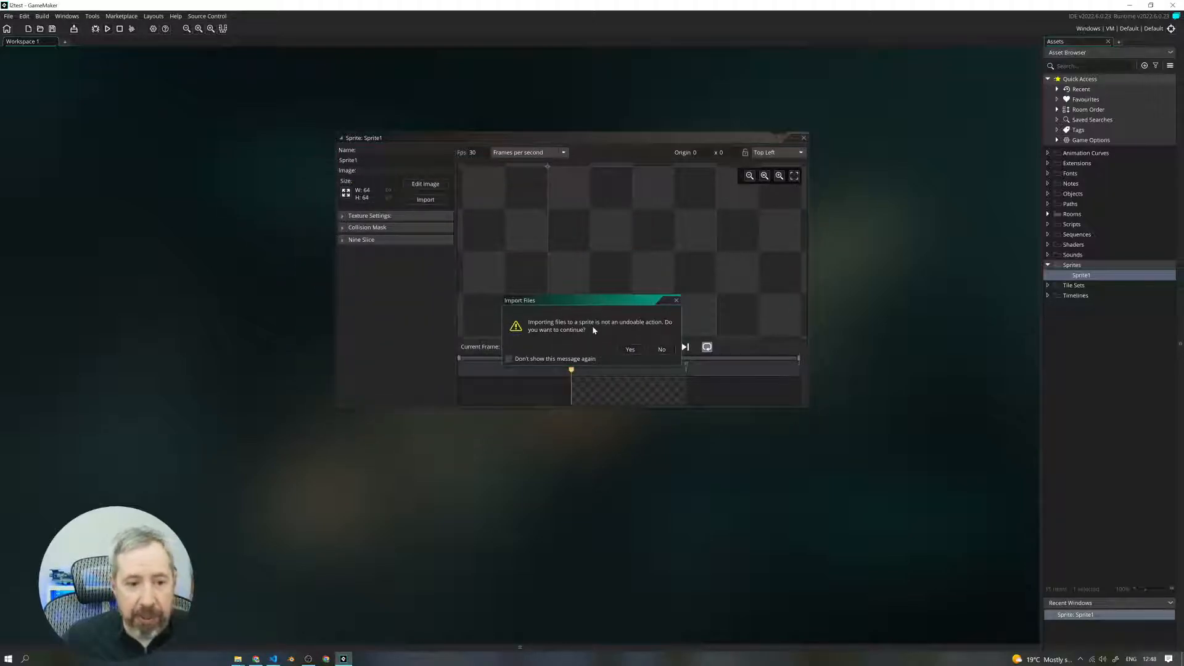
{"action": "left_click", "coordinate": [628, 350]}
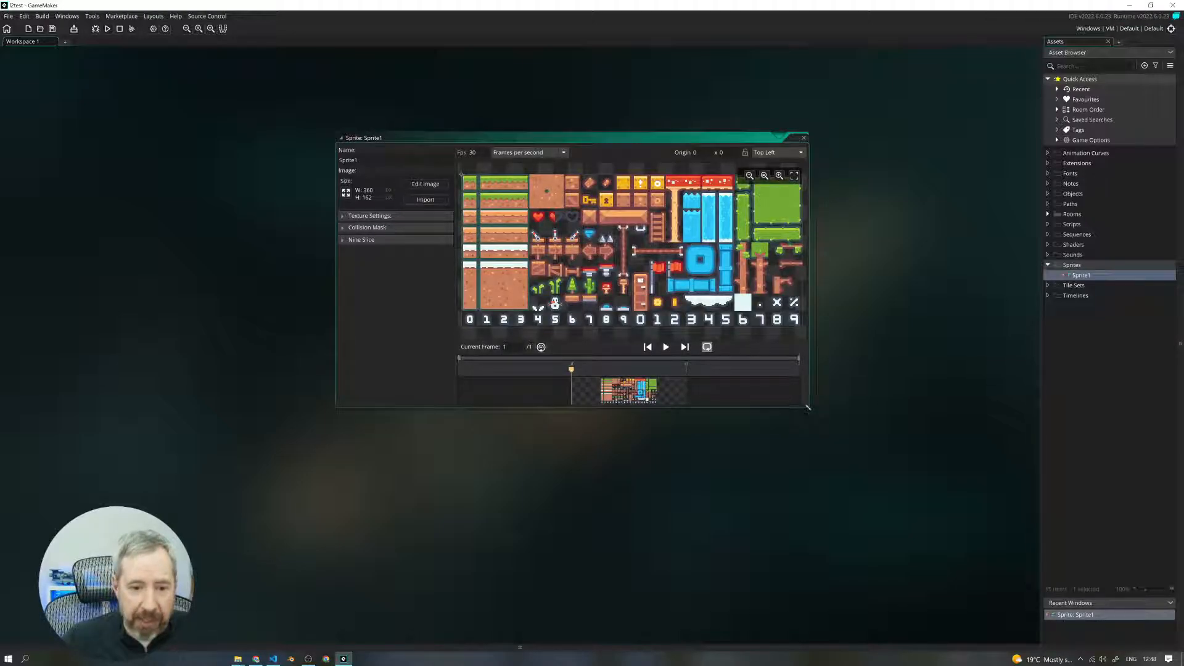
{"action": "left_click_drag", "start_coordinate": [807, 407], "coordinate": [929, 509]}
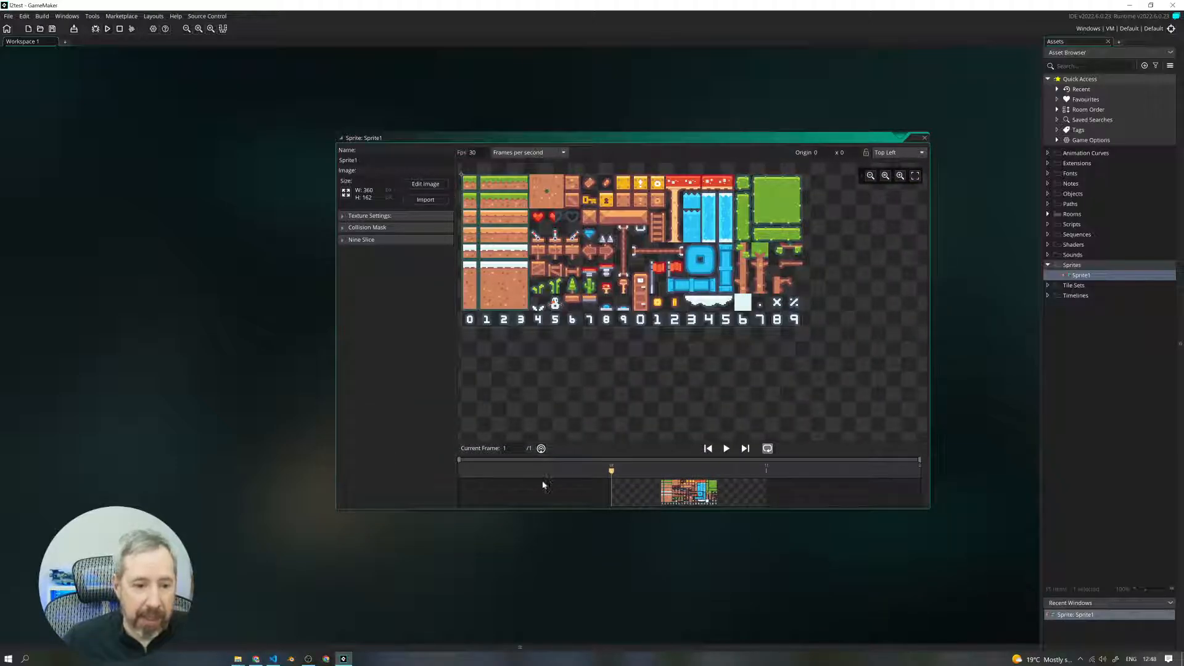
{"action": "middle_click_drag", "start_coordinate": [970, 318], "coordinate": [881, 307]}
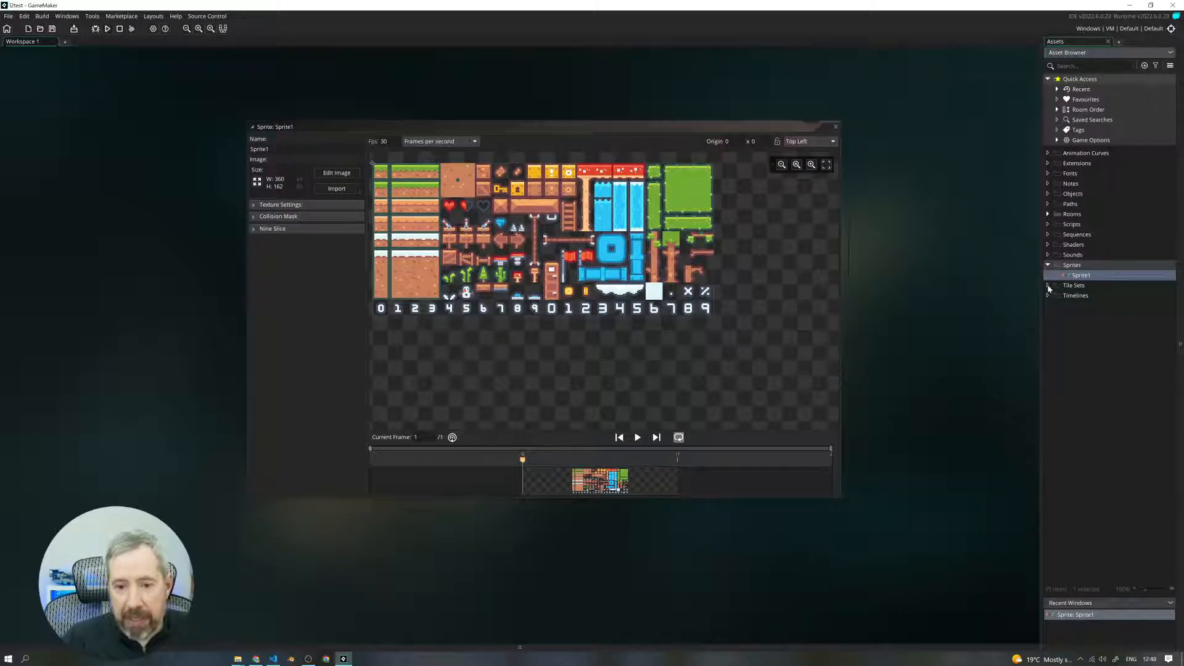
Step: Create a tile set in the Tile Sets group and name it MainTiles
{"action": "left_click", "coordinate": [1072, 291]}
{"action": "right_click", "coordinate": [1073, 290]}
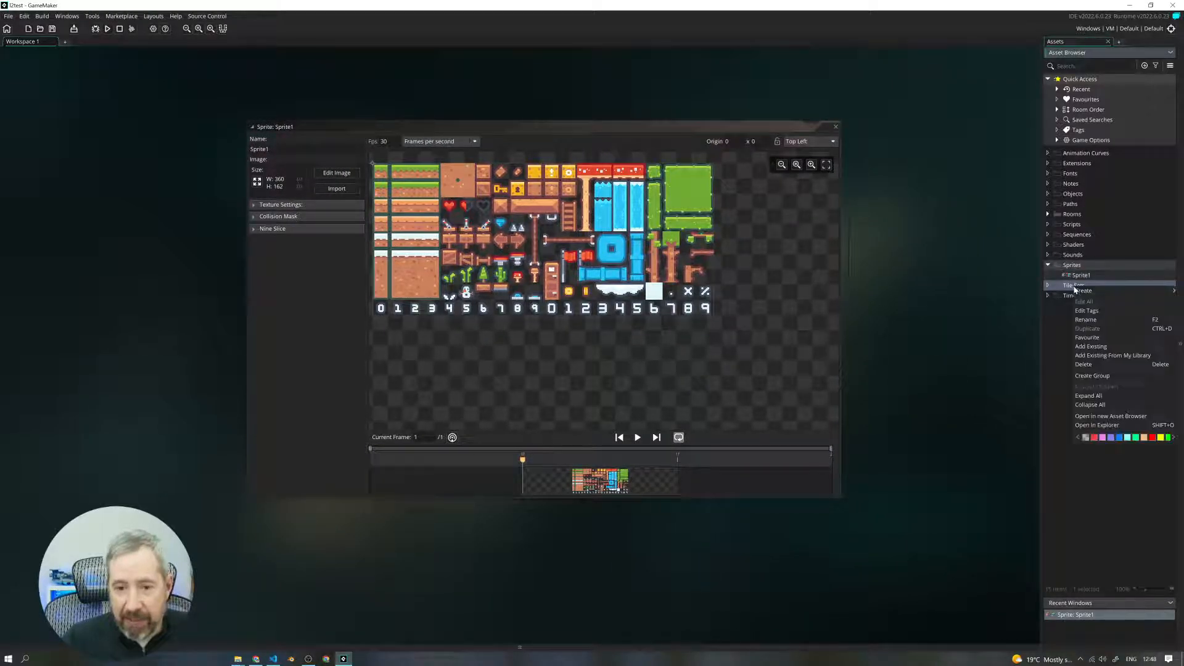
{"action": "mouse_move", "coordinate": [1074, 290]}
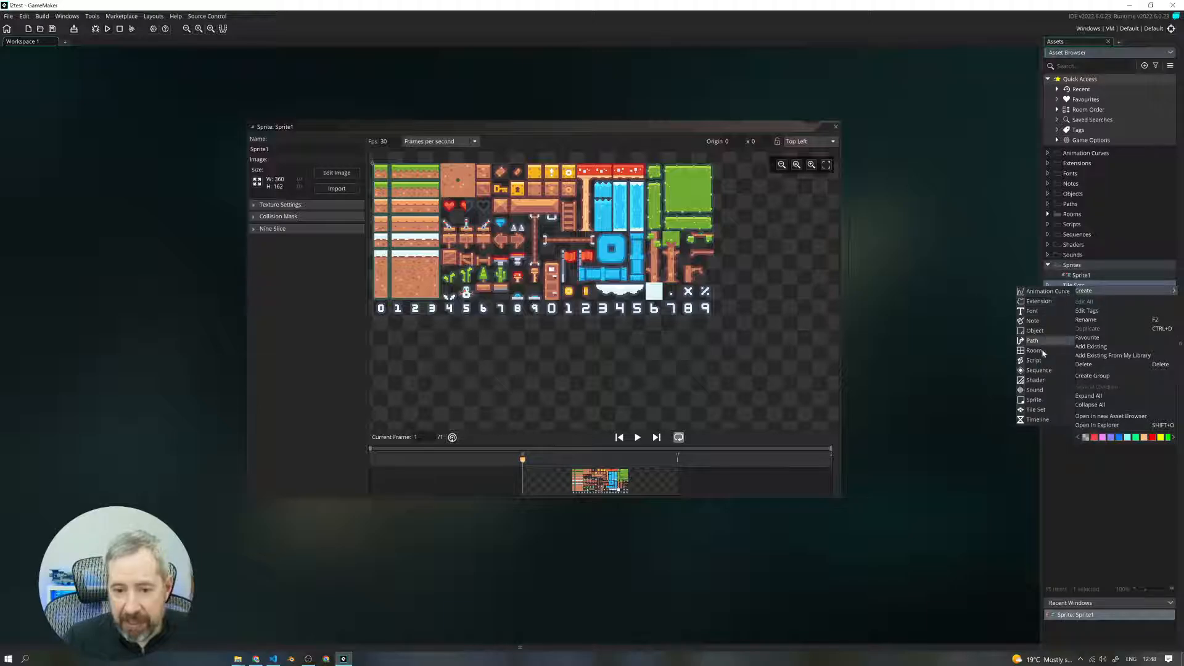
{"action": "left_click", "coordinate": [1036, 410]}
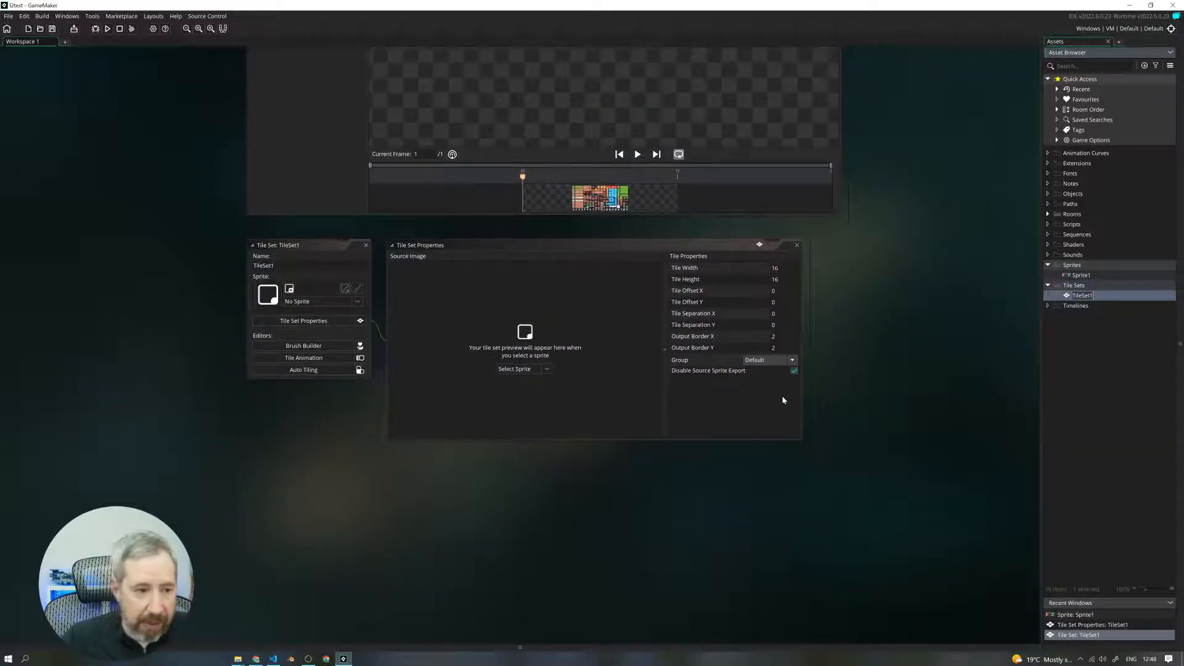
{"action": "left_click", "coordinate": [283, 265]}
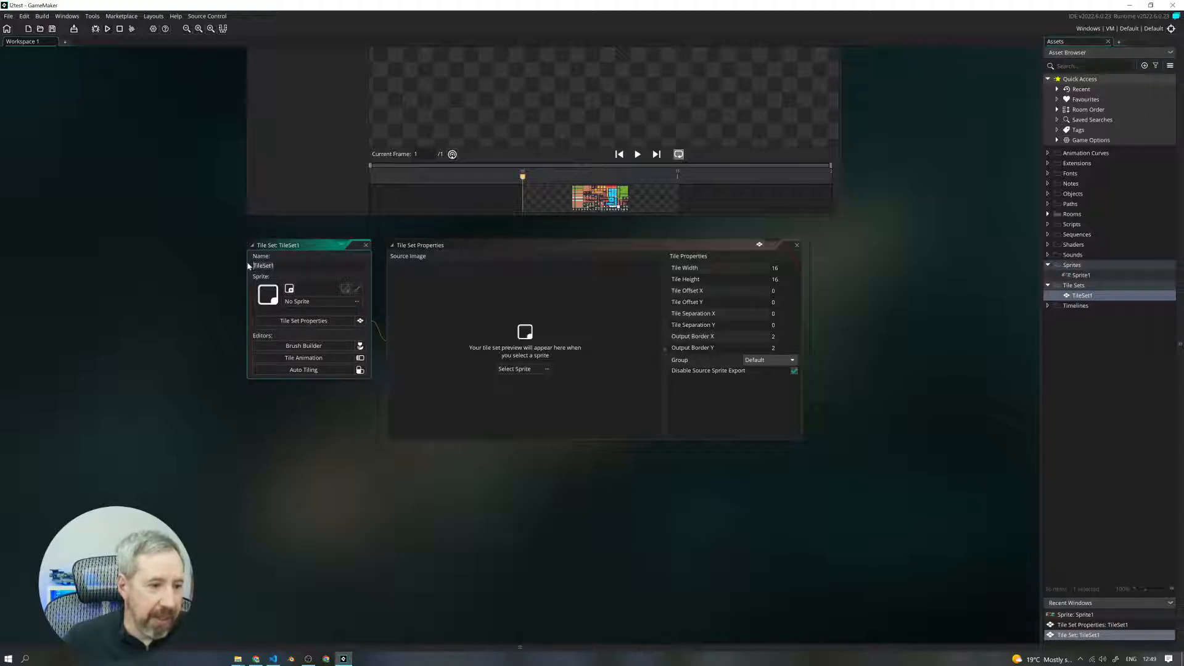
{"action": "type", "text": "M"}
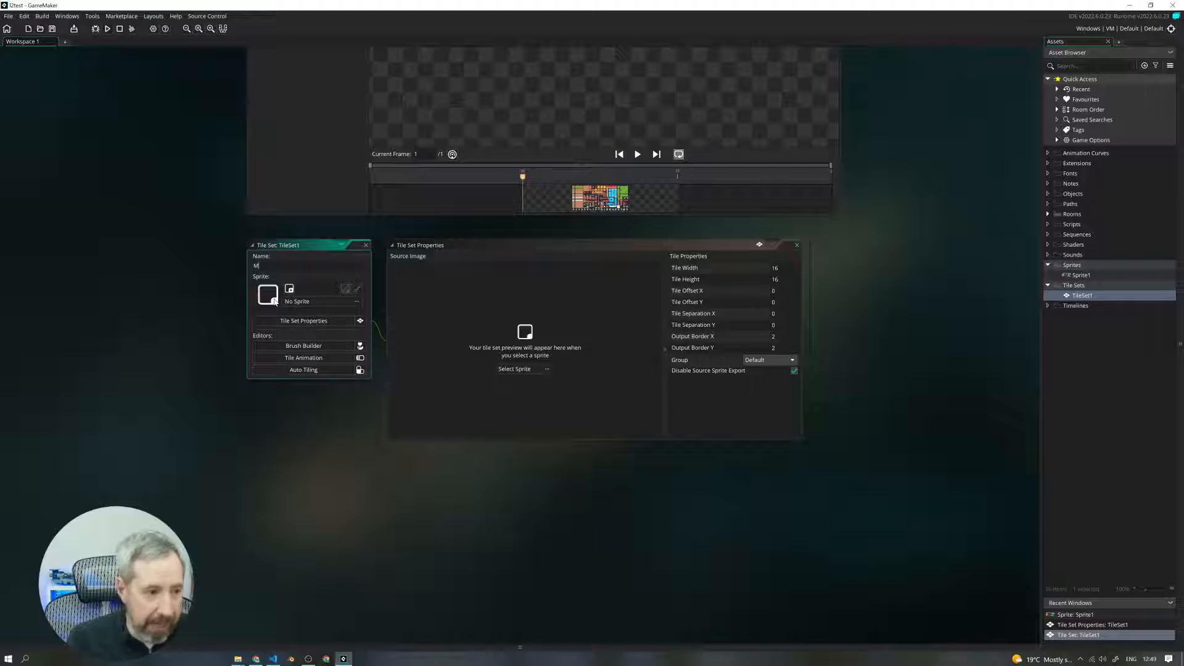
{"action": "type", "text": "ainT"}
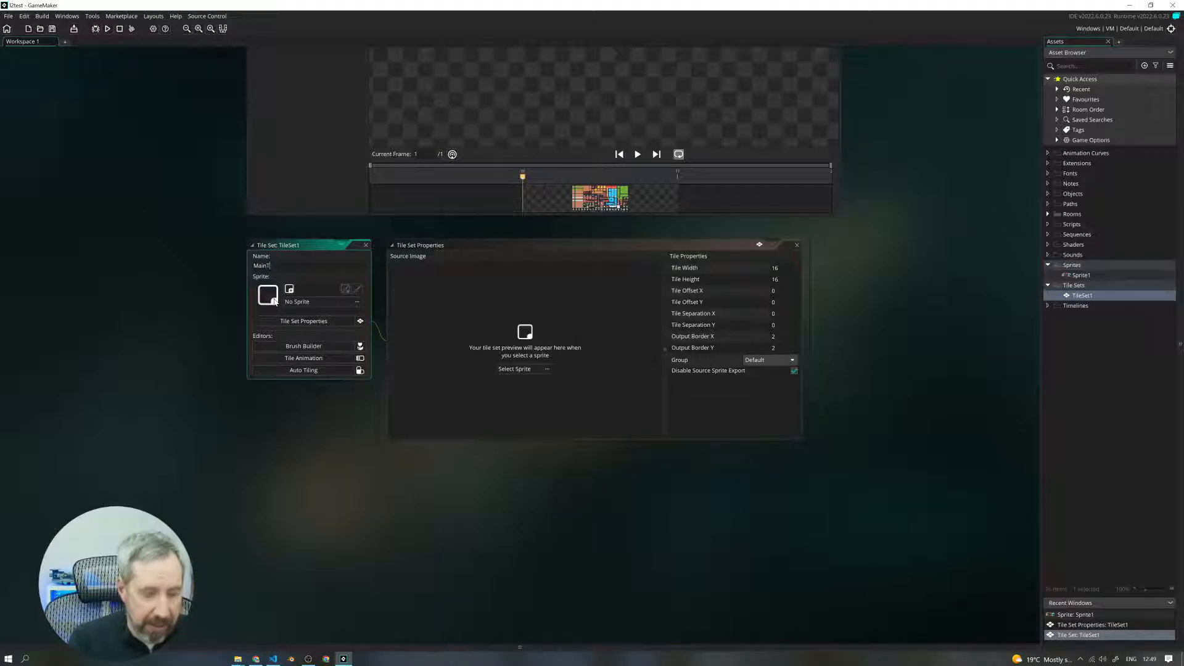
{"action": "type", "text": "iles"}
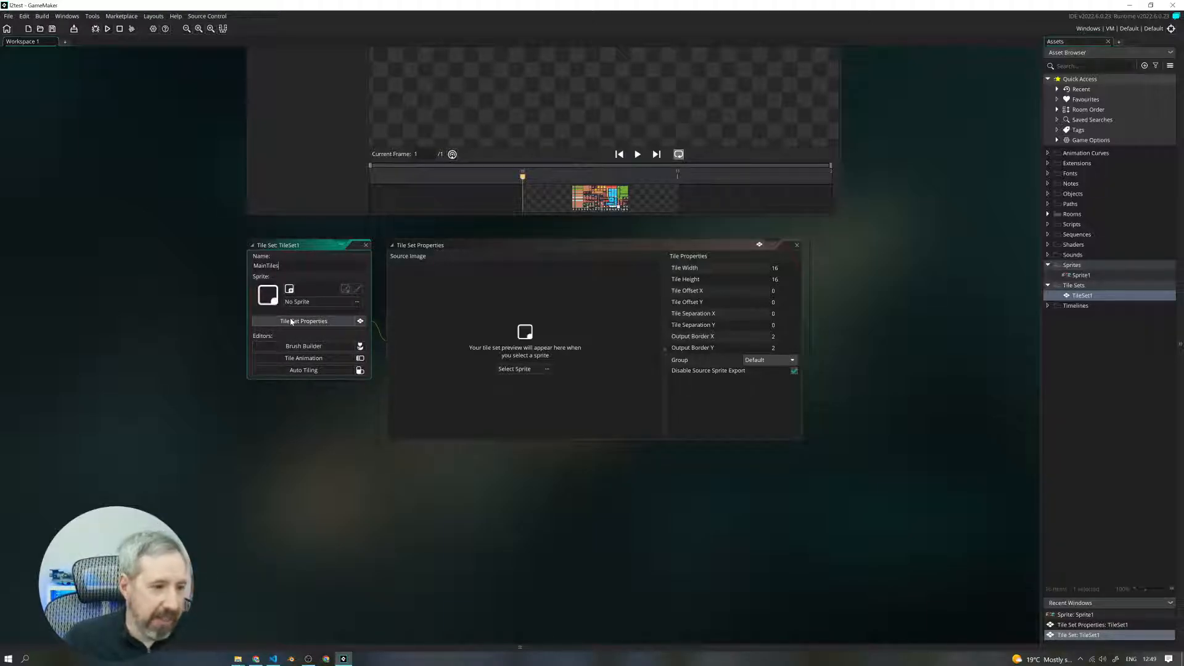
{"action": "left_click", "coordinate": [296, 421]}
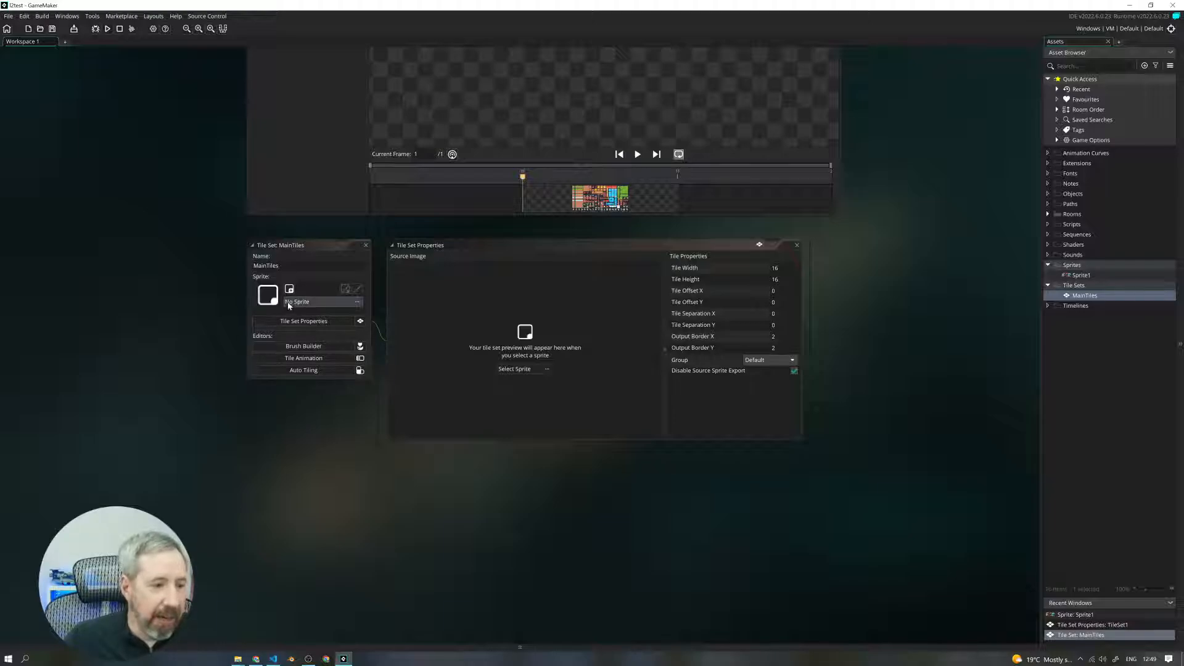
Step: Assign Sprite1 as the source sprite of the MainTiles tile set
{"action": "left_click", "coordinate": [358, 303]}
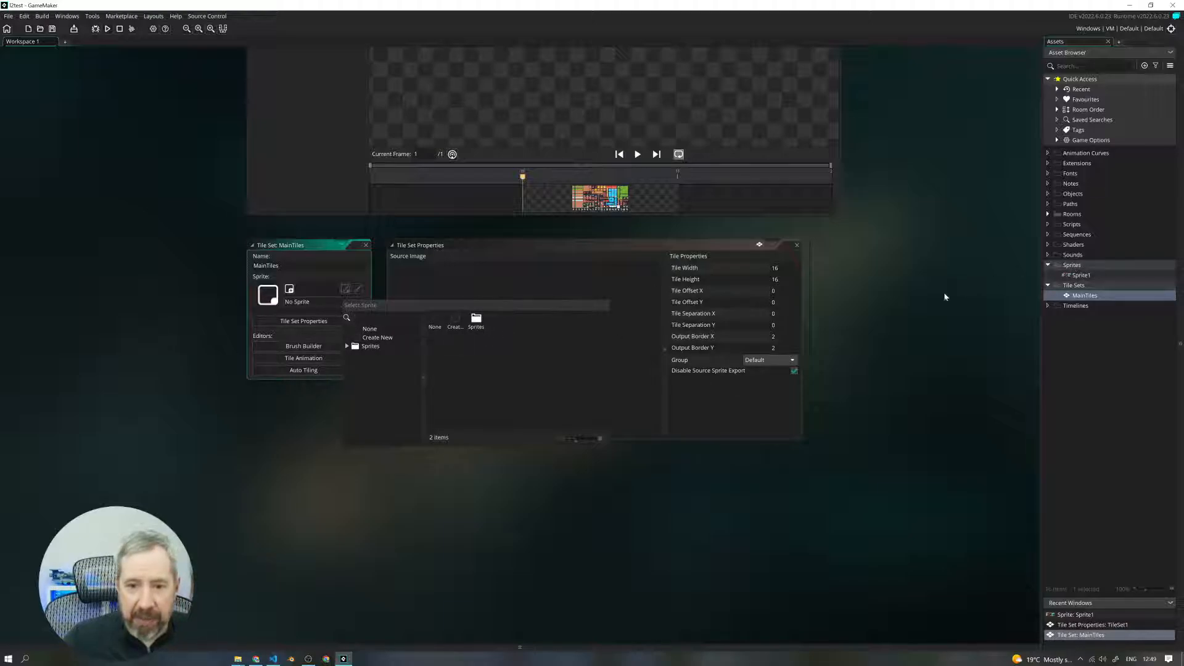
{"action": "left_click", "coordinate": [346, 345]}
{"action": "left_click", "coordinate": [455, 325]}
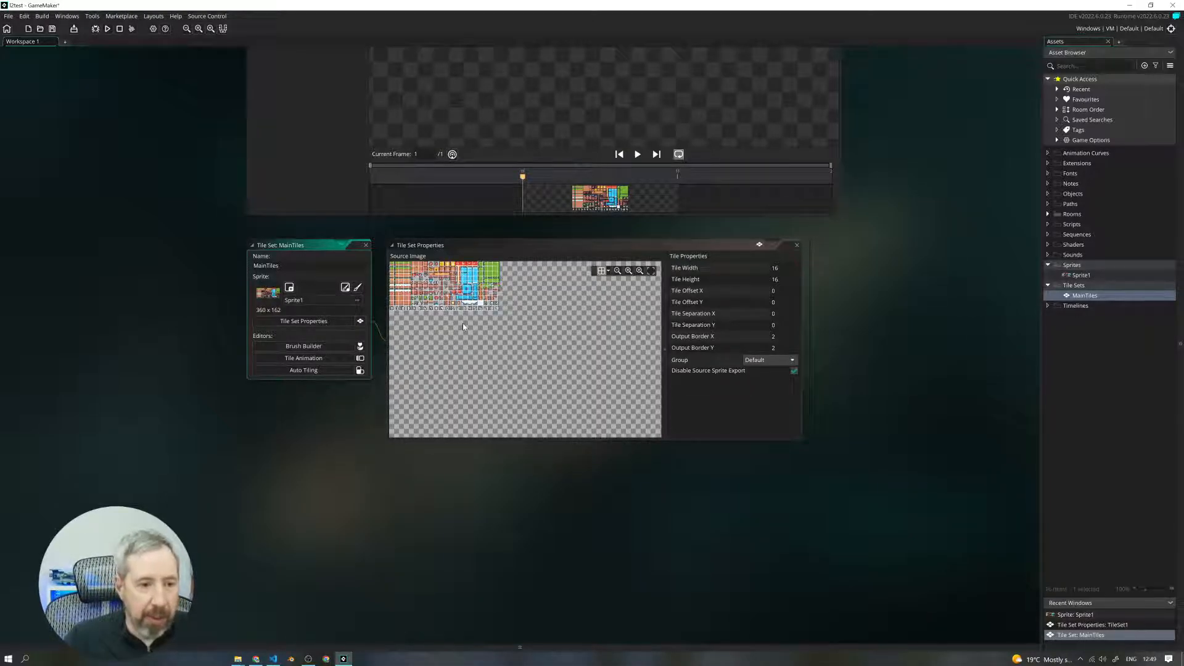
Step: Examine closely how the tile grid lines up with the grass, dirt and item tiles in the MainTiles source image
{"action": "middle_click_drag", "start_coordinate": [467, 316], "coordinate": [522, 359]}
{"action": "scroll", "coordinate": [520, 346], "scroll_direction": "up", "scroll_amount": 3}
{"action": "scroll", "coordinate": [520, 347], "scroll_direction": "down", "scroll_amount": 3}
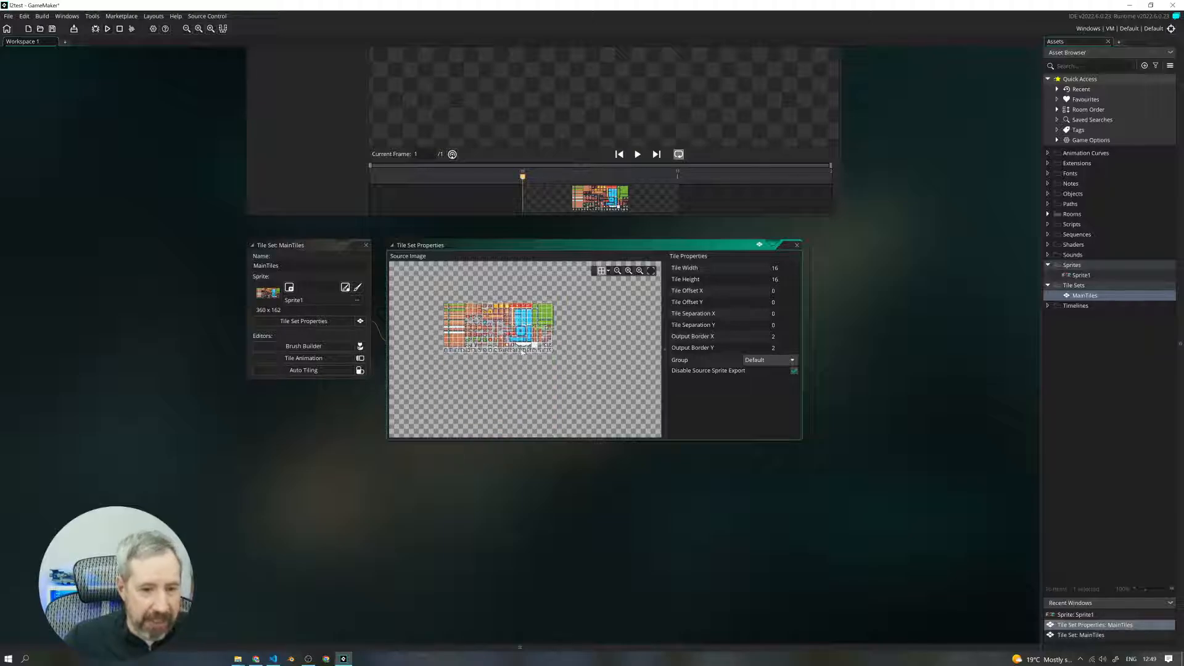
{"action": "scroll", "coordinate": [523, 352], "scroll_direction": "up", "scroll_amount": 2, "text": "shift"}
{"action": "scroll", "coordinate": [551, 341], "scroll_direction": "up", "scroll_amount": 4, "text": "ctrl"}
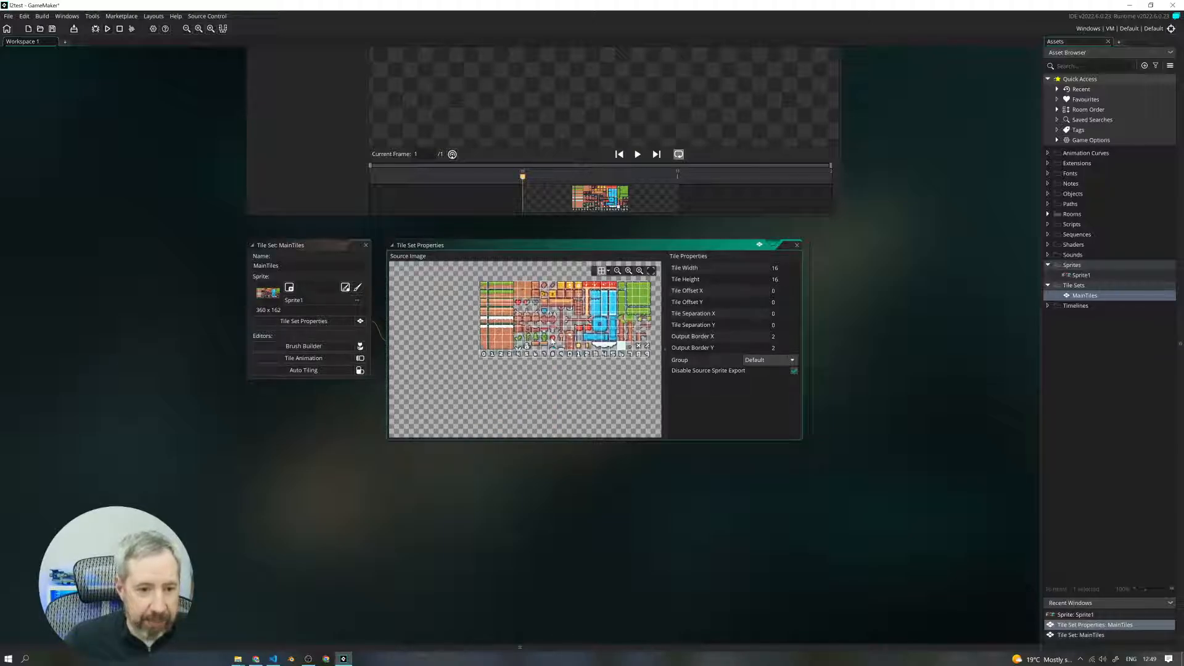
{"action": "scroll", "coordinate": [552, 341], "scroll_direction": "up", "scroll_amount": 6, "text": "ctrl"}
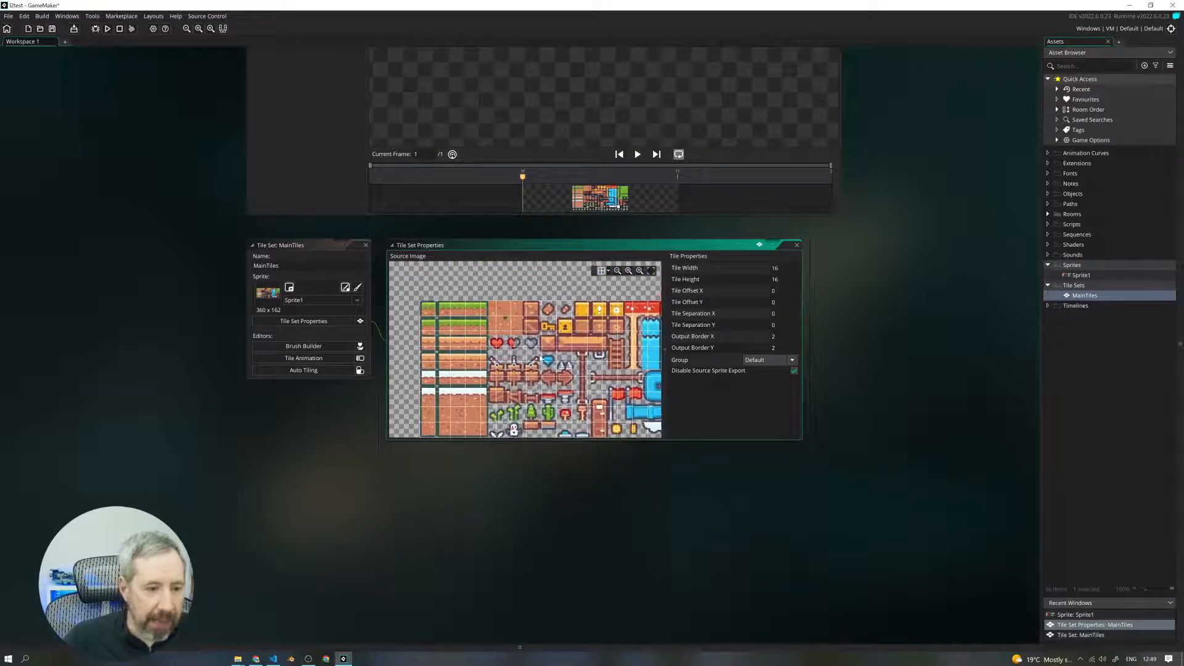
{"action": "scroll", "coordinate": [540, 358], "scroll_direction": "up", "scroll_amount": 5, "text": "ctrl"}
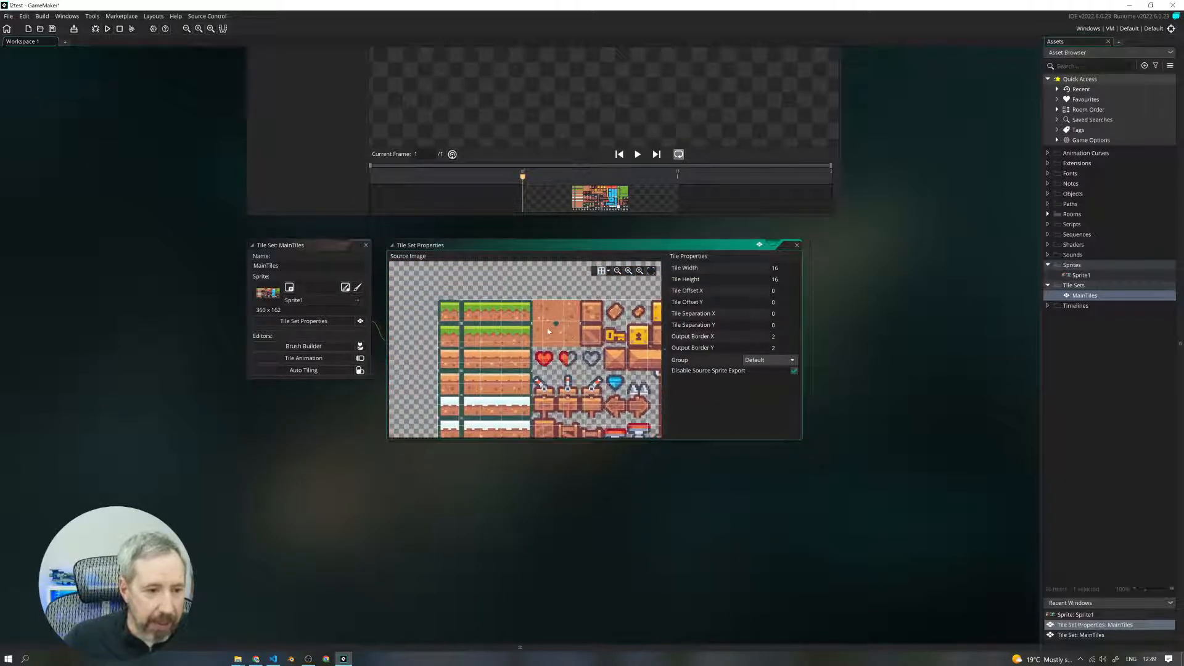
{"action": "scroll", "coordinate": [493, 314], "scroll_direction": "up", "scroll_amount": 4, "text": "ctrl"}
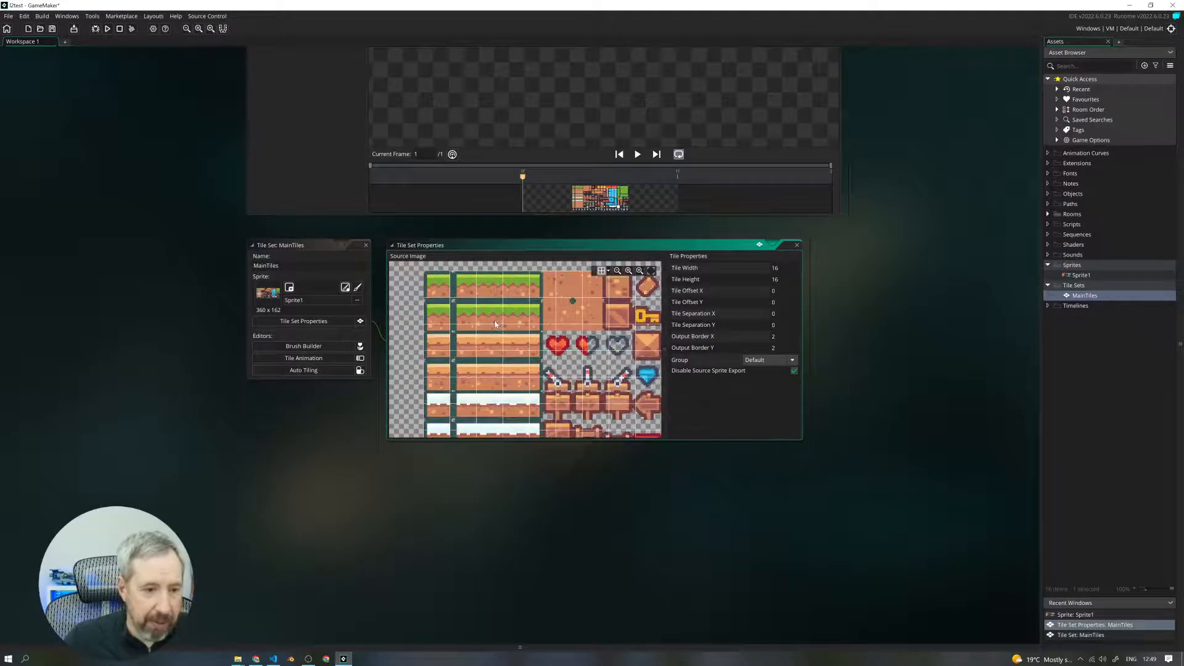
{"action": "scroll", "coordinate": [496, 325], "scroll_direction": "up", "scroll_amount": 2, "text": "ctrl"}
{"action": "scroll", "coordinate": [499, 329], "scroll_direction": "down", "scroll_amount": 3, "text": "ctrl"}
{"action": "scroll", "coordinate": [505, 333], "scroll_direction": "up", "scroll_amount": 2, "text": "ctrl"}
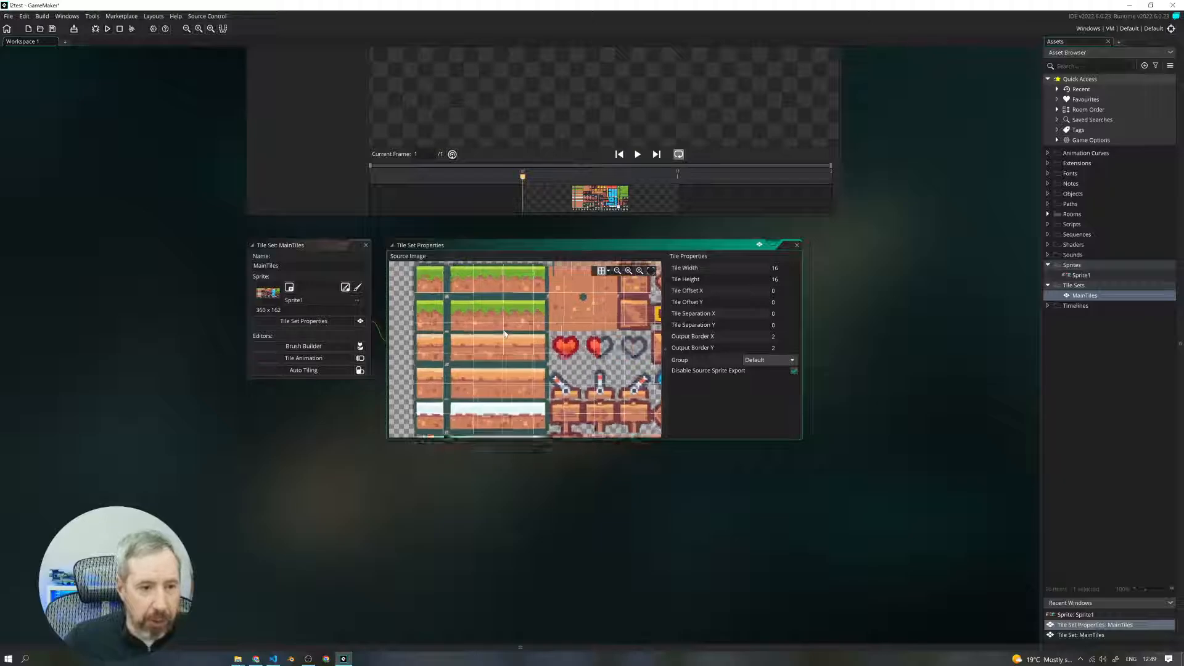
{"action": "scroll", "coordinate": [503, 333], "scroll_direction": "up", "scroll_amount": 2, "text": "ctrl"}
{"action": "middle_click_drag", "start_coordinate": [504, 334], "coordinate": [475, 333]}
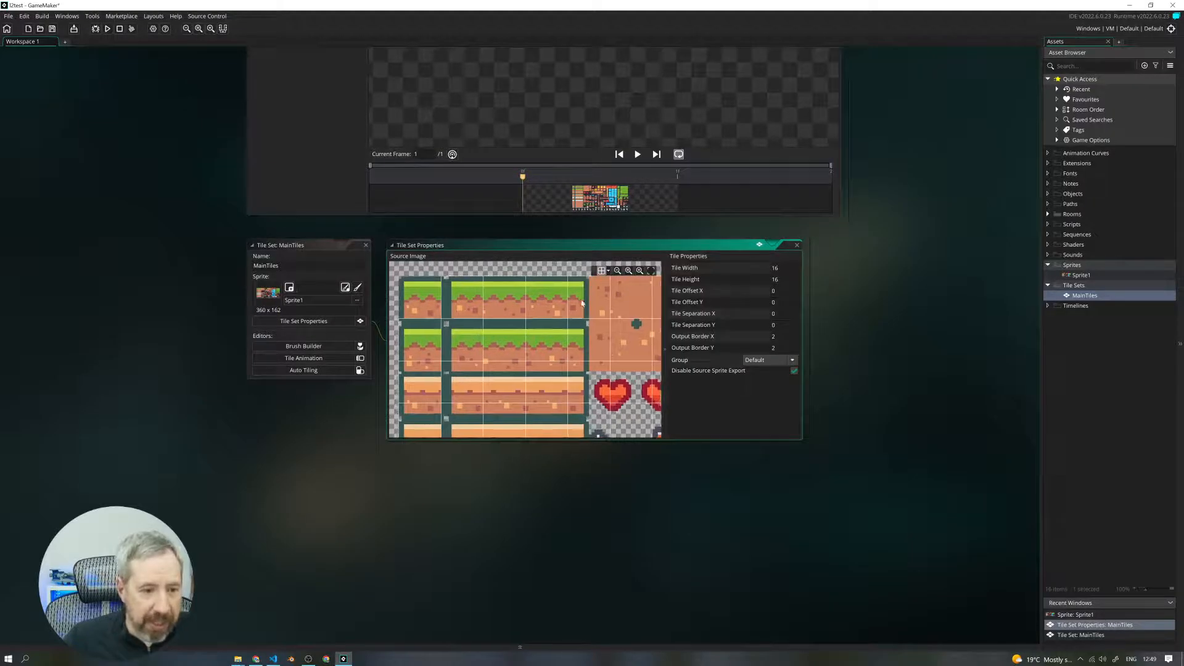
{"action": "middle_click_drag", "start_coordinate": [627, 357], "coordinate": [479, 372]}
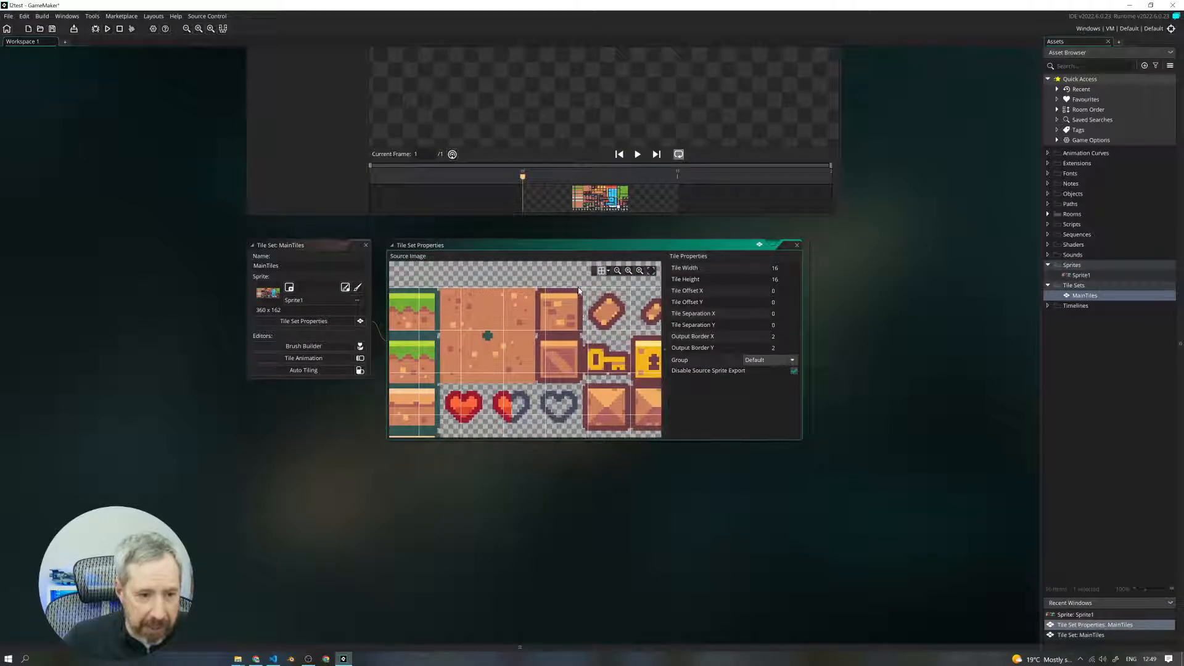
{"action": "middle_click_drag", "start_coordinate": [616, 363], "coordinate": [670, 353]}
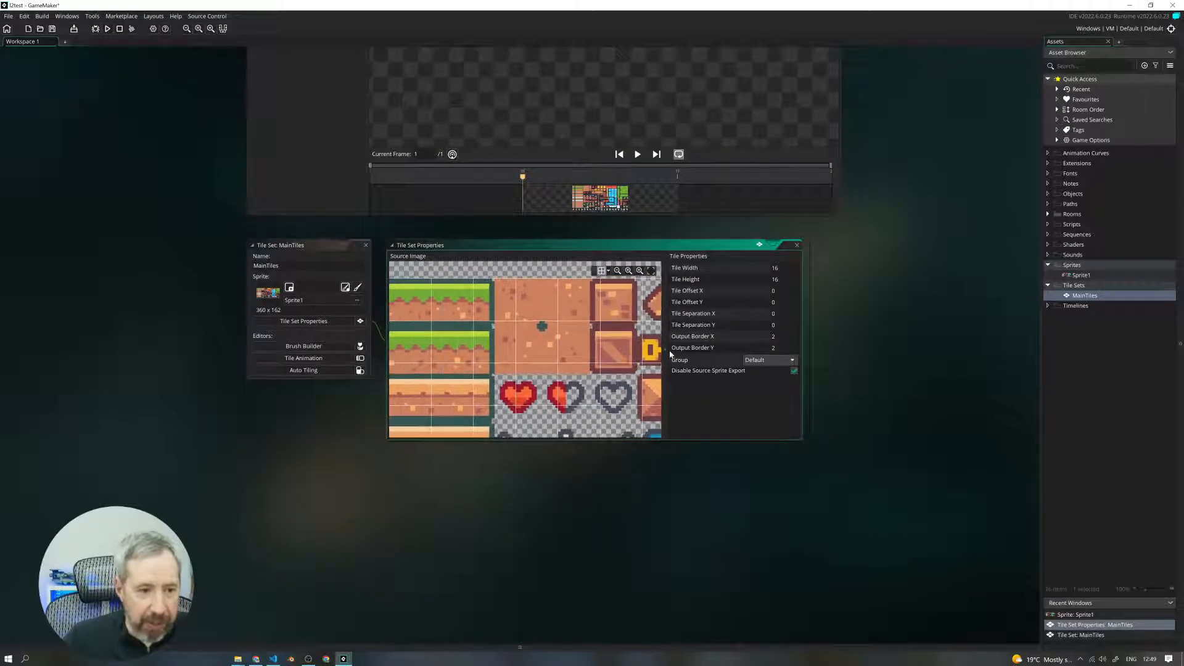
{"action": "middle_click_drag", "start_coordinate": [542, 325], "coordinate": [664, 348]}
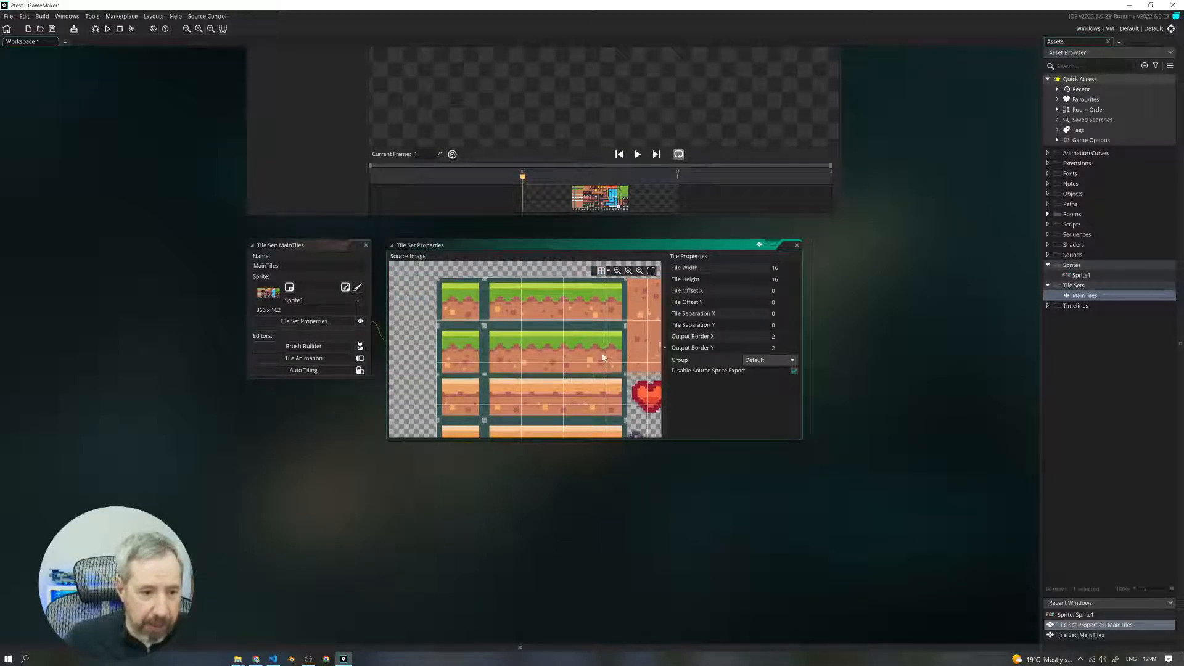
{"action": "middle_click_drag", "start_coordinate": [463, 330], "coordinate": [446, 322]}
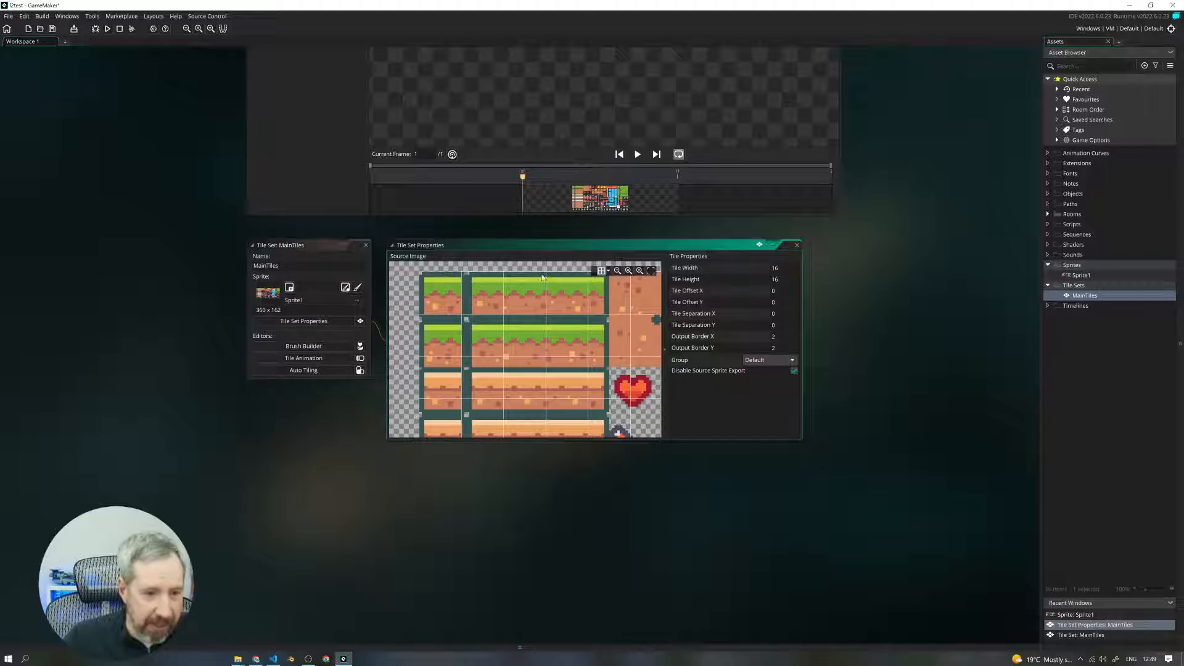
Step: Set both the tile width and the tile height of MainTiles to 18
{"action": "left_click", "coordinate": [751, 271]}
{"action": "type", "text": "2"}
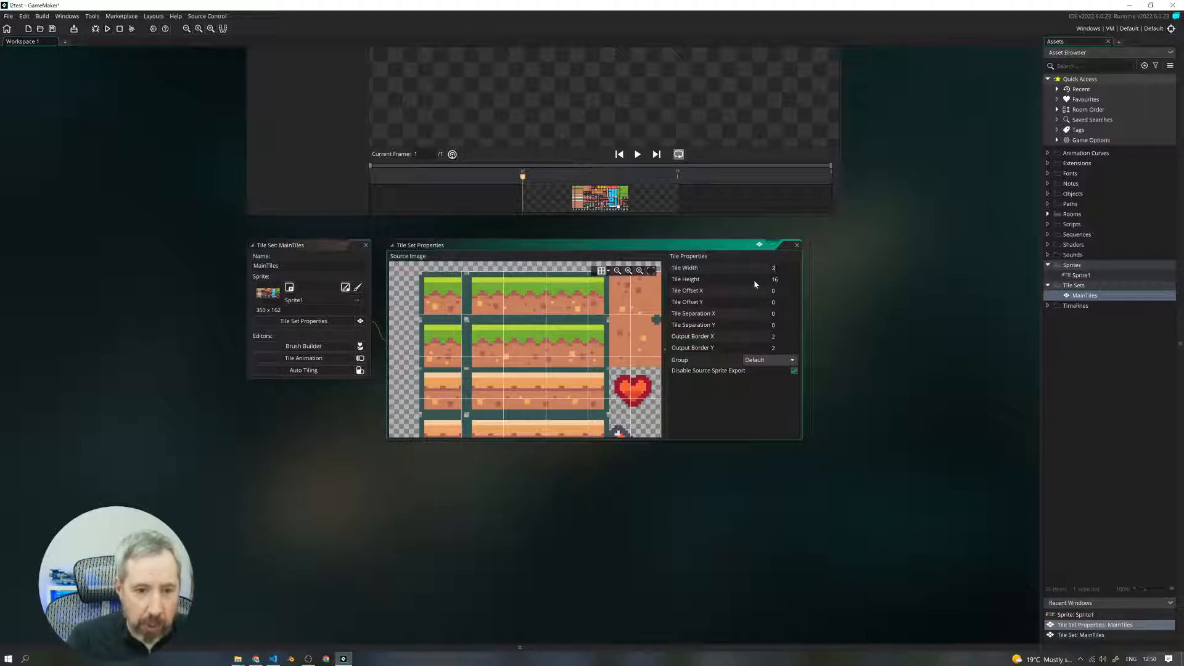
{"action": "type", "text": "0"}
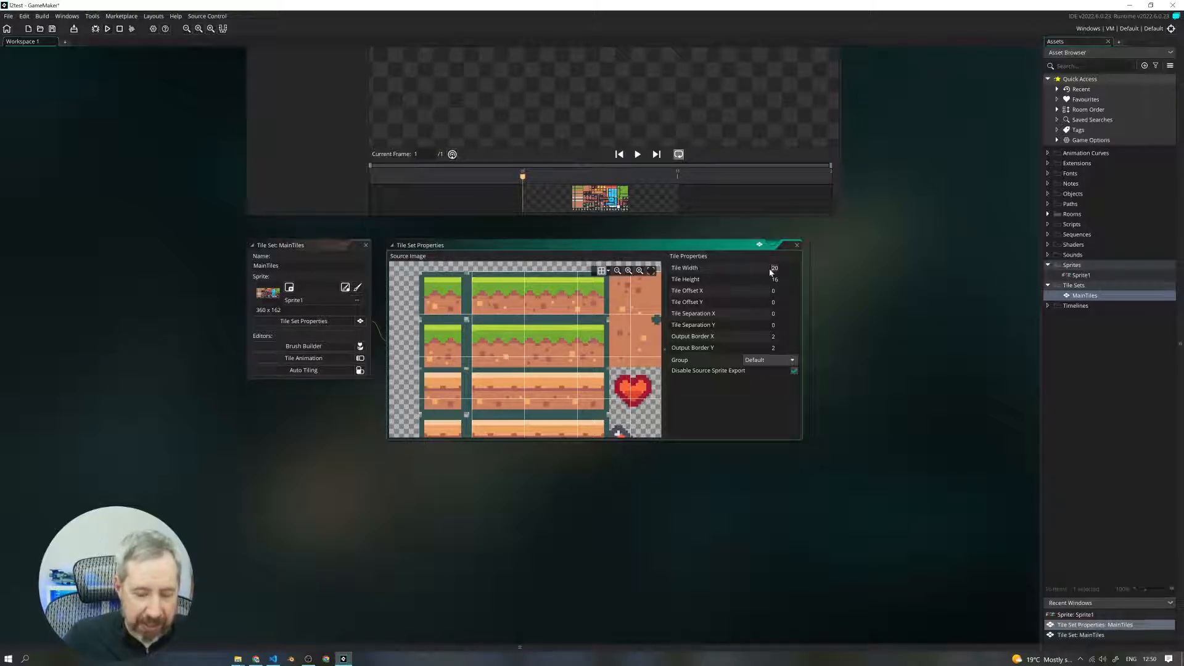
{"action": "type", "text": "18"}
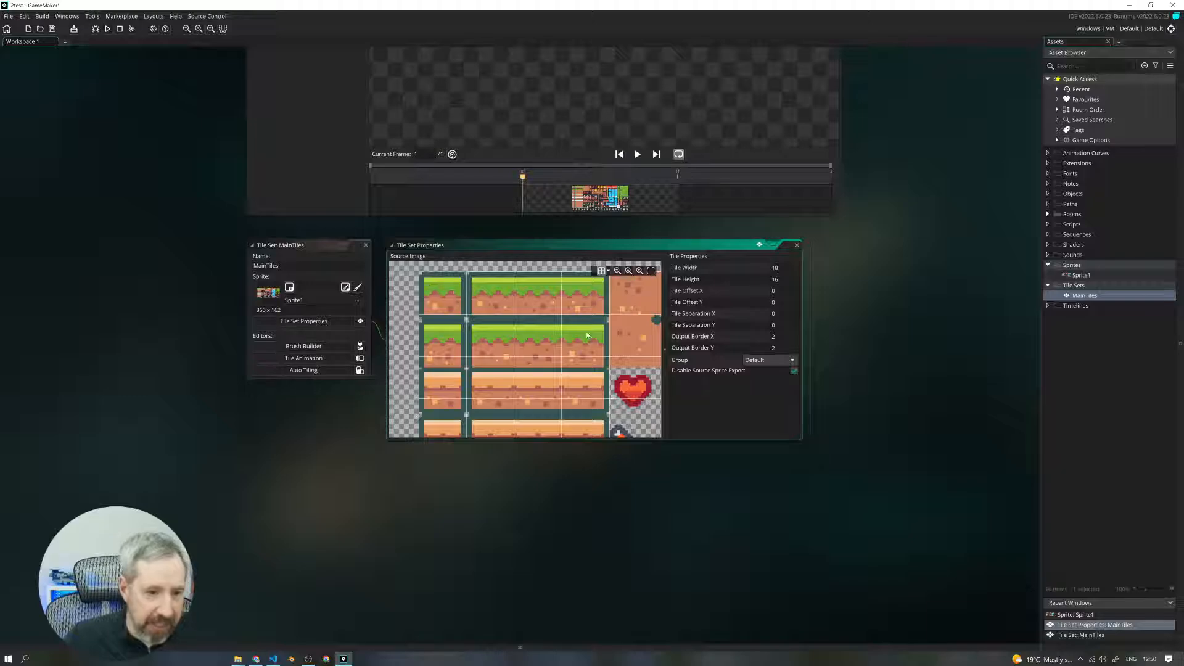
{"action": "mouse_move", "coordinate": [605, 342]}
{"action": "middle_mouse_down"}
{"action": "mouse_move", "coordinate": [472, 359]}
{"action": "mouse_move", "coordinate": [601, 343]}
{"action": "mouse_move", "coordinate": [558, 345]}
{"action": "middle_mouse_up"}
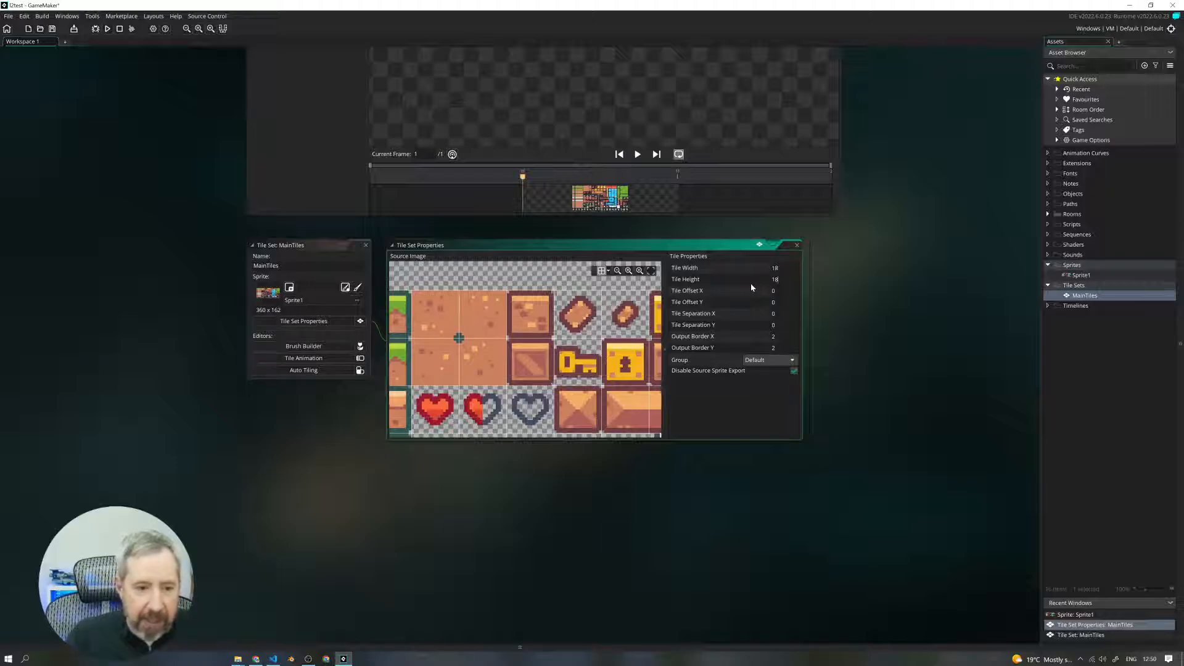
Step: Check the grid alignment across the rest of the source image, including the signs, snow blocks, pipes and number tiles
{"action": "scroll", "coordinate": [583, 380], "scroll_direction": "down", "scroll_amount": 2}
{"action": "scroll", "coordinate": [583, 380], "scroll_direction": "down", "scroll_amount": 1}
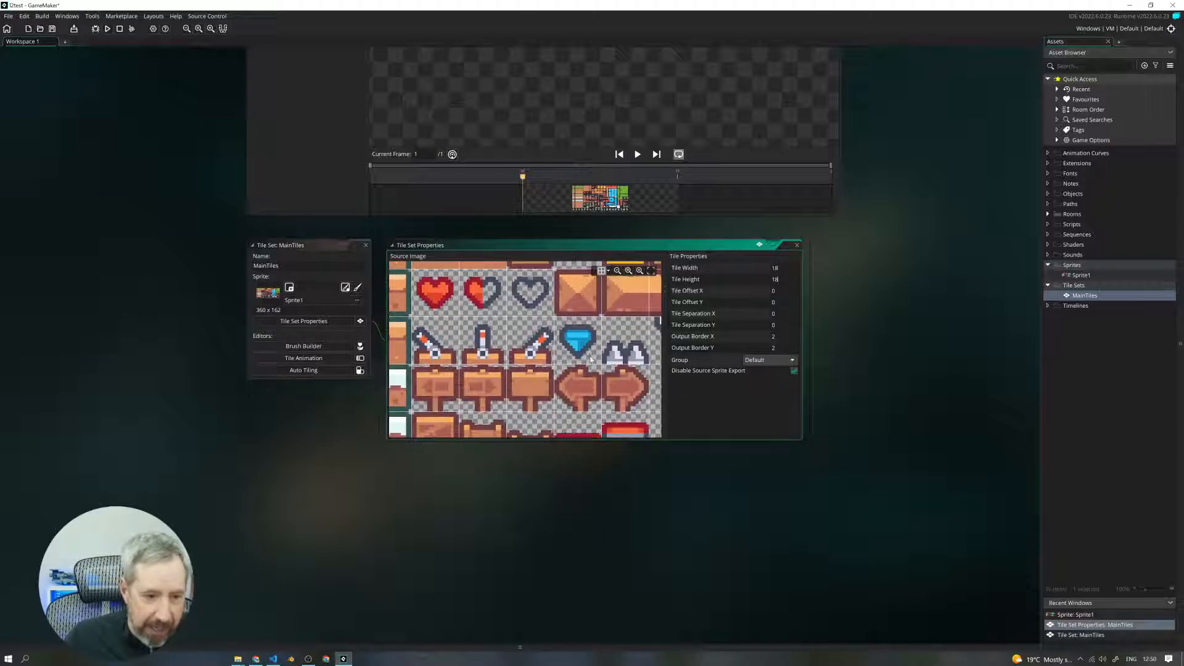
{"action": "scroll", "coordinate": [586, 389], "scroll_direction": "up", "scroll_amount": 1}
{"action": "scroll", "coordinate": [590, 399], "scroll_direction": "down", "scroll_amount": 2}
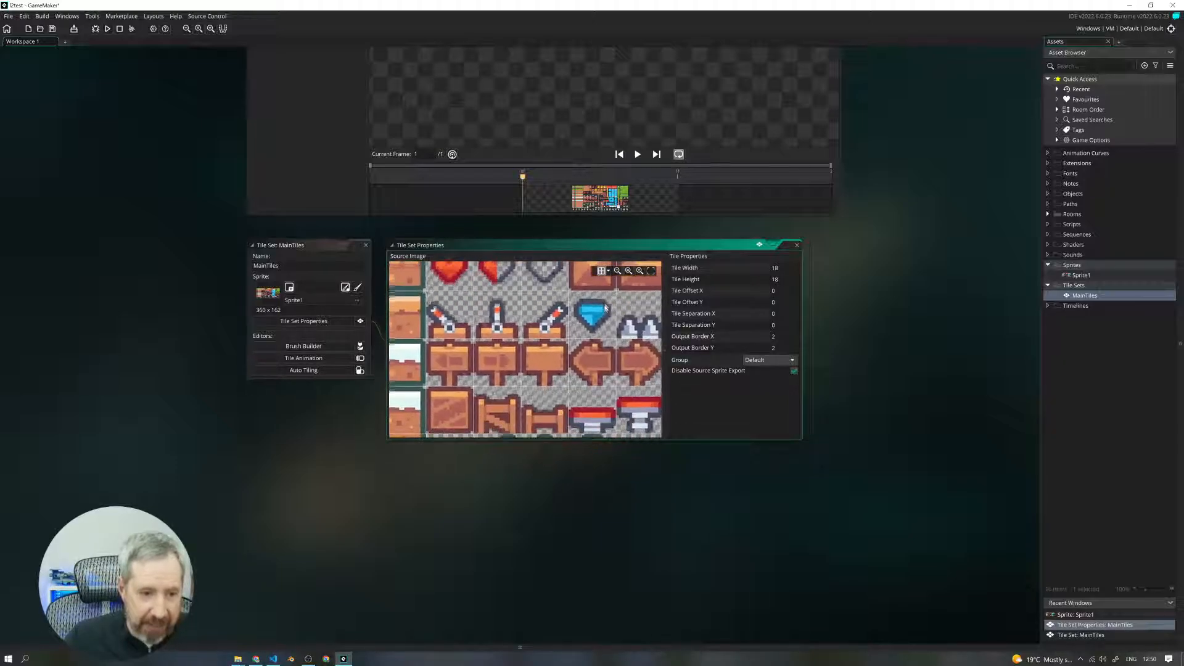
{"action": "middle_click_drag", "start_coordinate": [478, 361], "coordinate": [575, 337]}
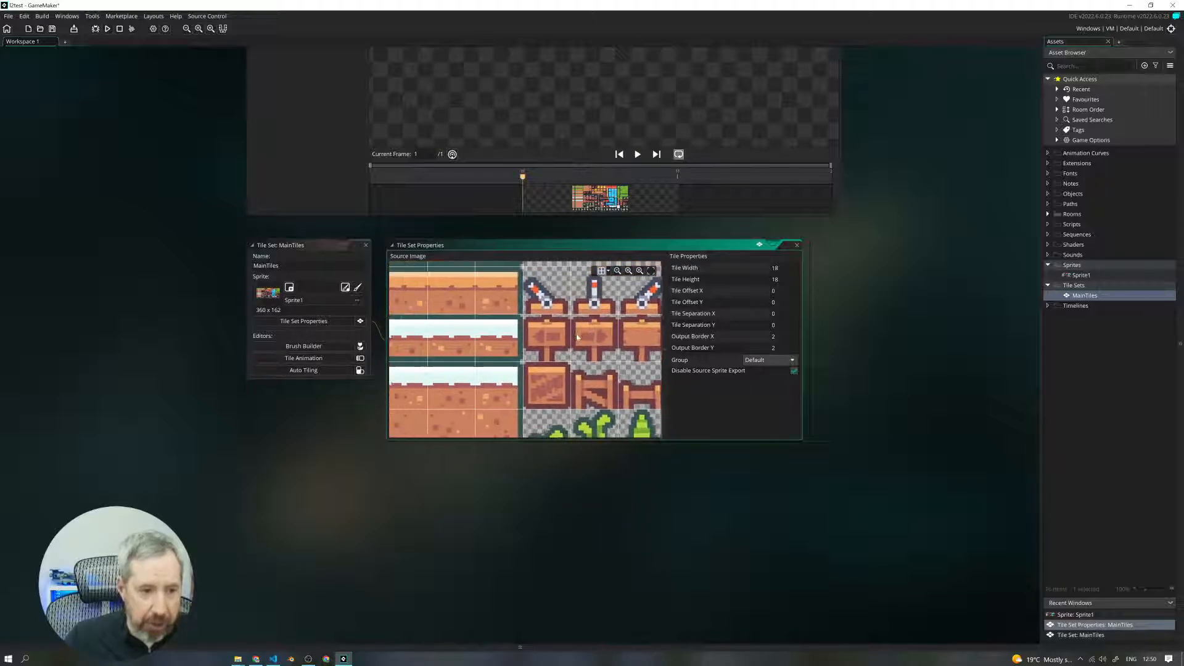
{"action": "middle_click_drag", "start_coordinate": [475, 397], "coordinate": [481, 318]}
{"action": "middle_click_drag", "start_coordinate": [620, 383], "coordinate": [497, 365]}
{"action": "middle_click_drag", "start_coordinate": [635, 346], "coordinate": [523, 373]}
{"action": "middle_click_drag", "start_coordinate": [592, 357], "coordinate": [523, 407]}
{"action": "middle_click_drag", "start_coordinate": [618, 330], "coordinate": [523, 381]}
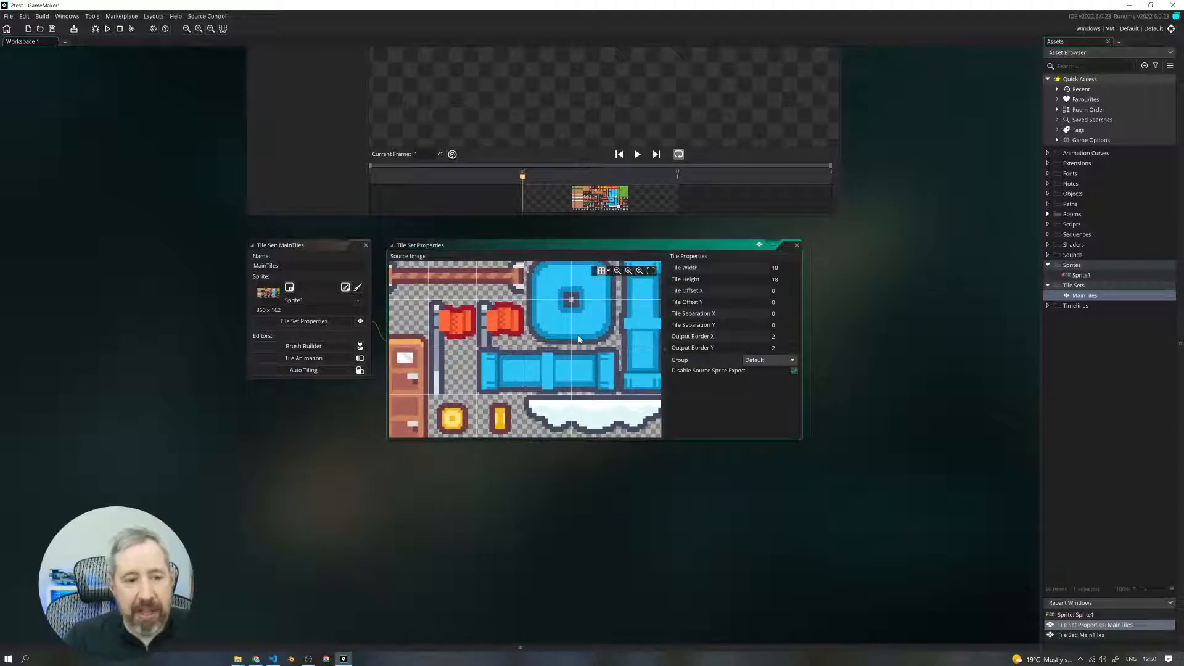
{"action": "scroll", "coordinate": [549, 358], "scroll_direction": "down", "scroll_amount": 1}
{"action": "scroll", "coordinate": [578, 330], "scroll_direction": "down", "scroll_amount": 2}
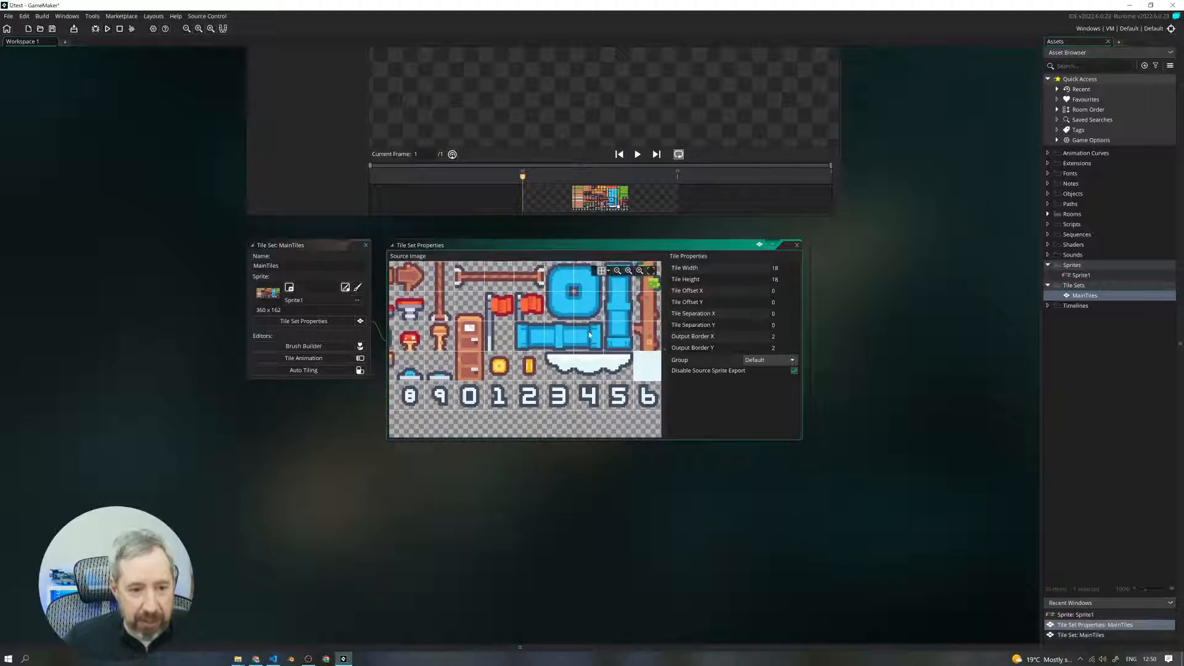
{"action": "middle_click_drag", "start_coordinate": [620, 325], "coordinate": [591, 393]}
Step: Collapse the Sprite1 and MainTiles editor windows, move the tile set window just beneath the sprite window, and expand it again
{"action": "middle_click_drag", "start_coordinate": [857, 264], "coordinate": [770, 431]}
{"action": "middle_click_drag", "start_coordinate": [874, 193], "coordinate": [868, 330]}
{"action": "middle_click_drag", "start_coordinate": [889, 282], "coordinate": [894, 366]}
{"action": "left_click", "coordinate": [194, 142]}
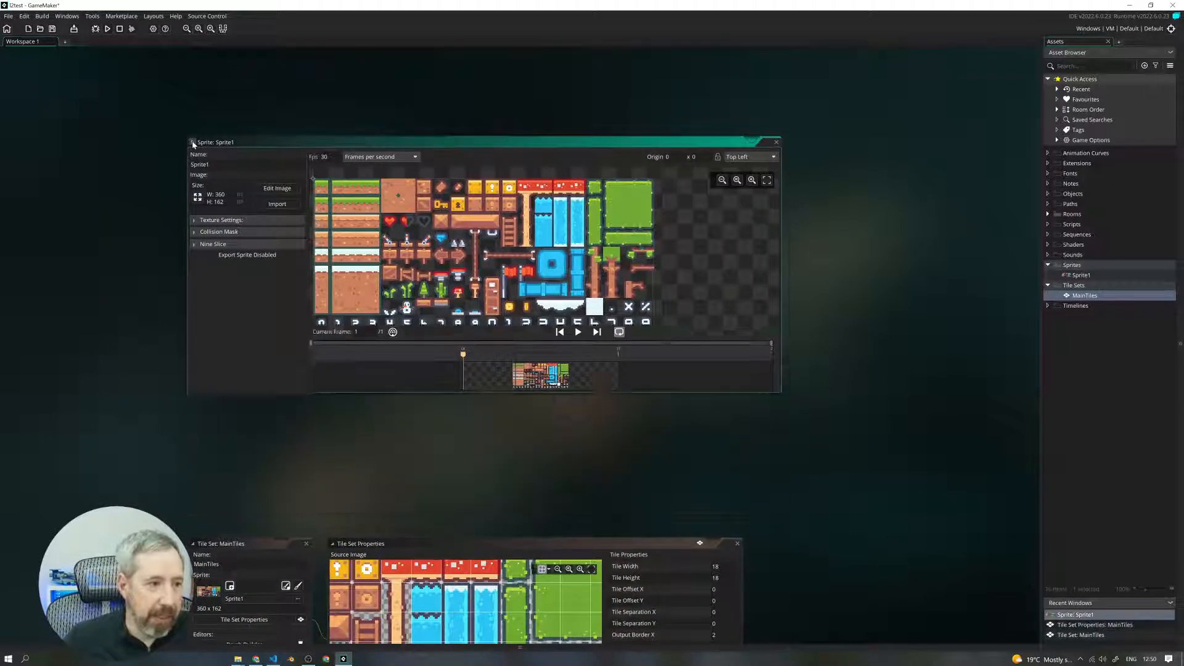
{"action": "left_click", "coordinate": [193, 544]}
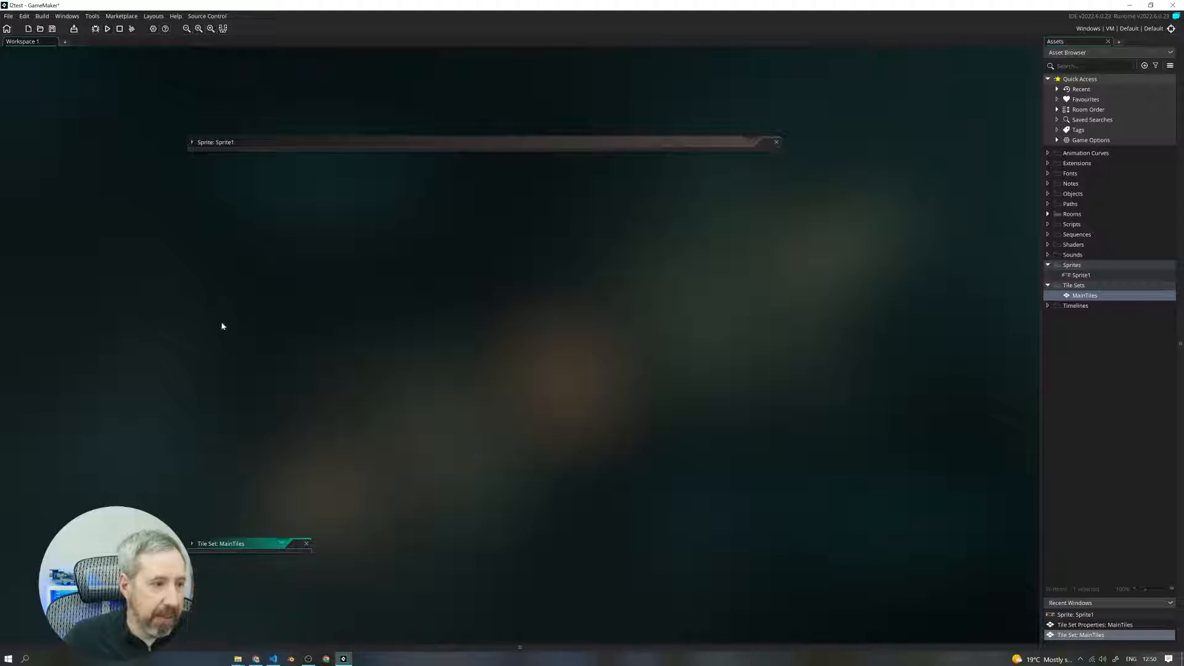
{"action": "left_click_drag", "start_coordinate": [242, 545], "coordinate": [193, 198]}
{"action": "left_click", "coordinate": [179, 192]}
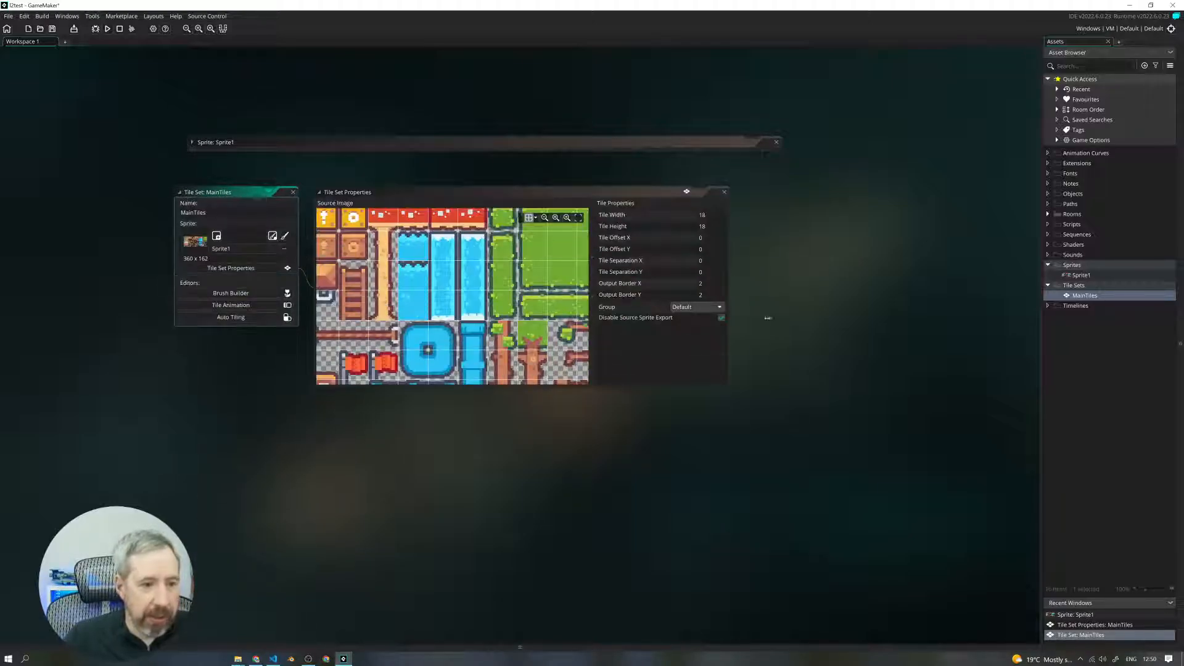
Step: Bring up the Sprite1 editor from the project assets and expand it, and return to the MainTiles tile set editor
{"action": "double_click", "coordinate": [1080, 274]}
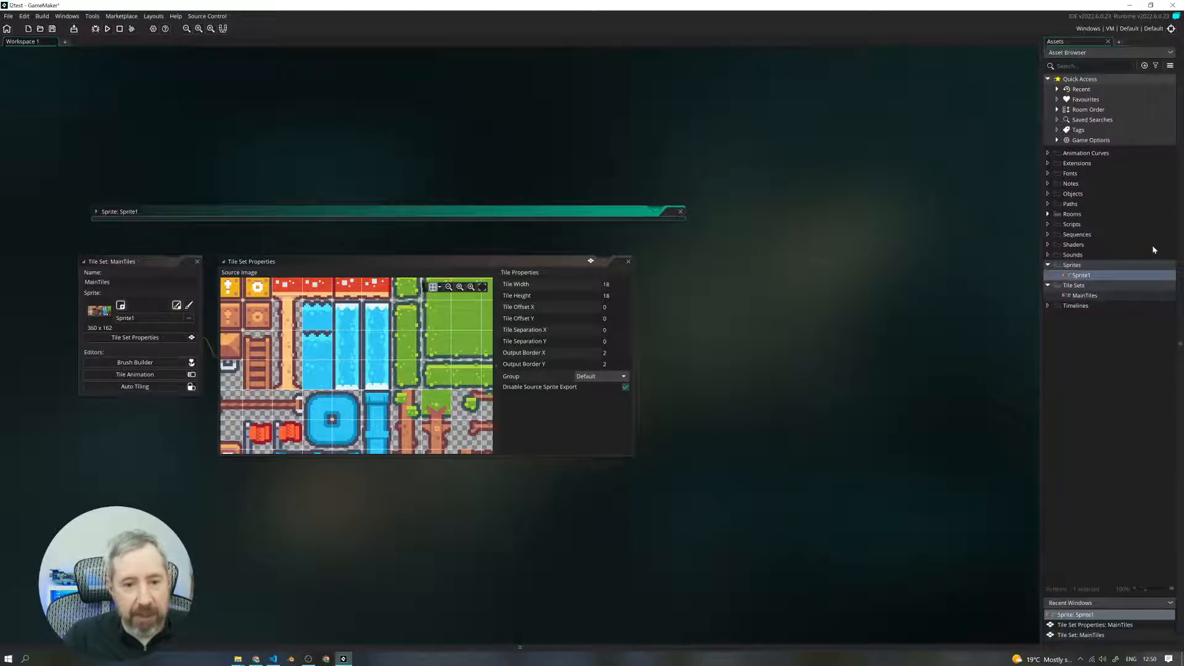
{"action": "left_click", "coordinate": [103, 212]}
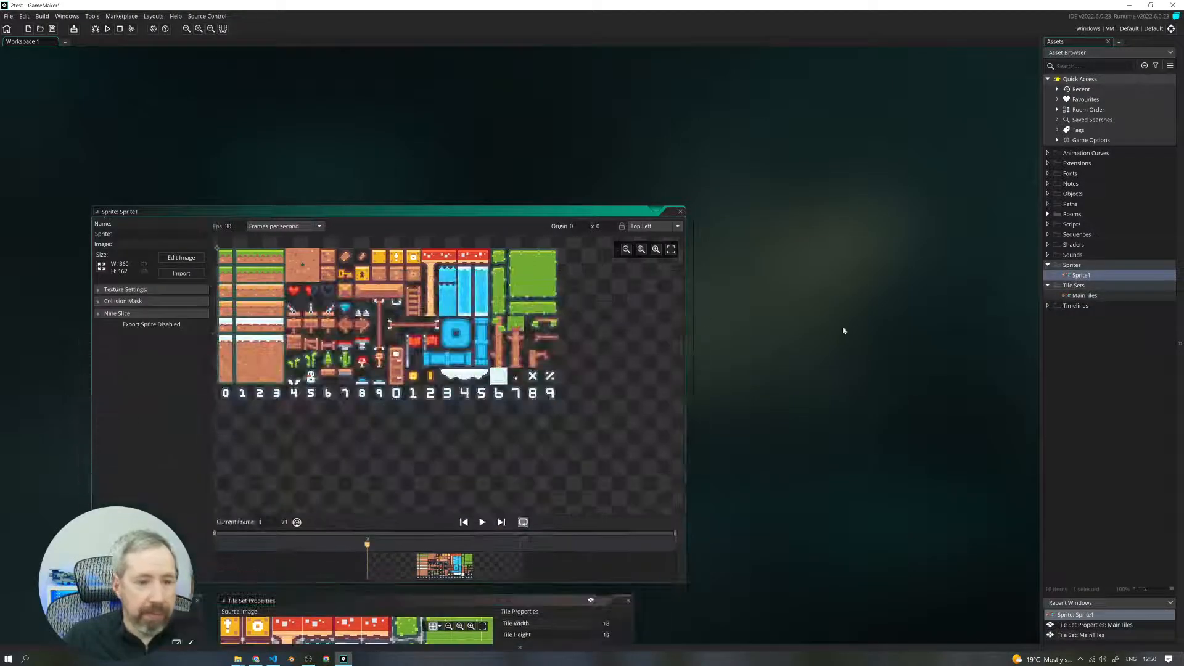
{"action": "left_click", "coordinate": [1081, 296]}
{"action": "double_click", "coordinate": [1081, 296]}
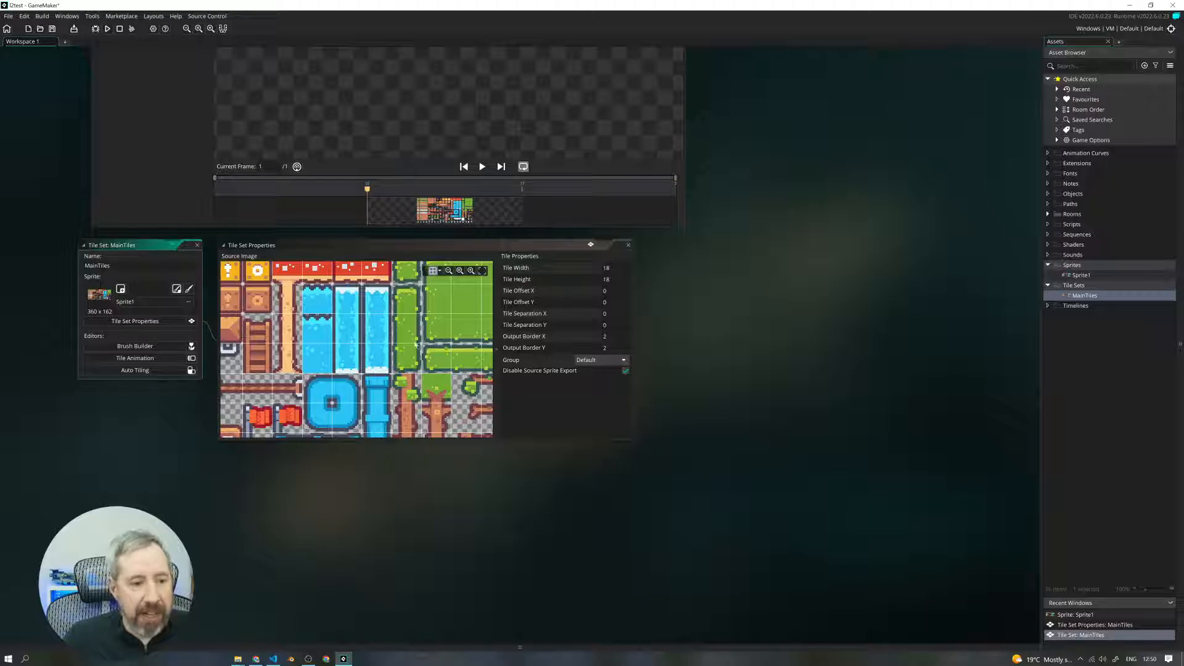
{"action": "middle_click_drag", "start_coordinate": [705, 249], "coordinate": [783, 389]}
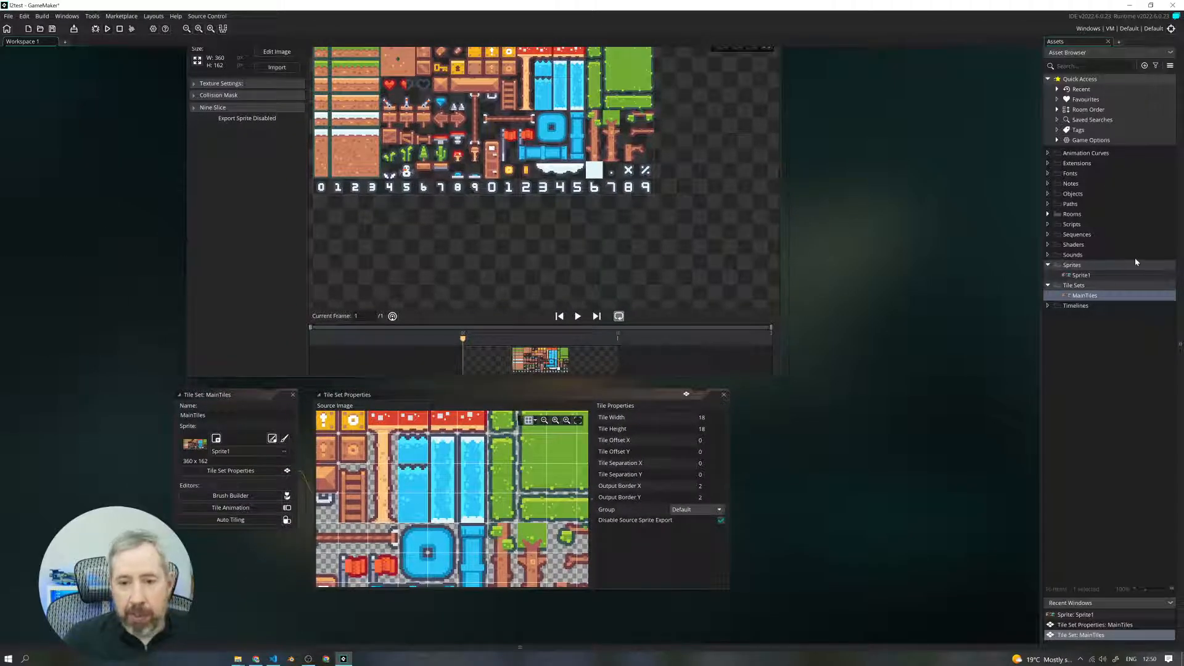
Step: Create a new room in the Rooms group
{"action": "left_click", "coordinate": [1063, 217]}
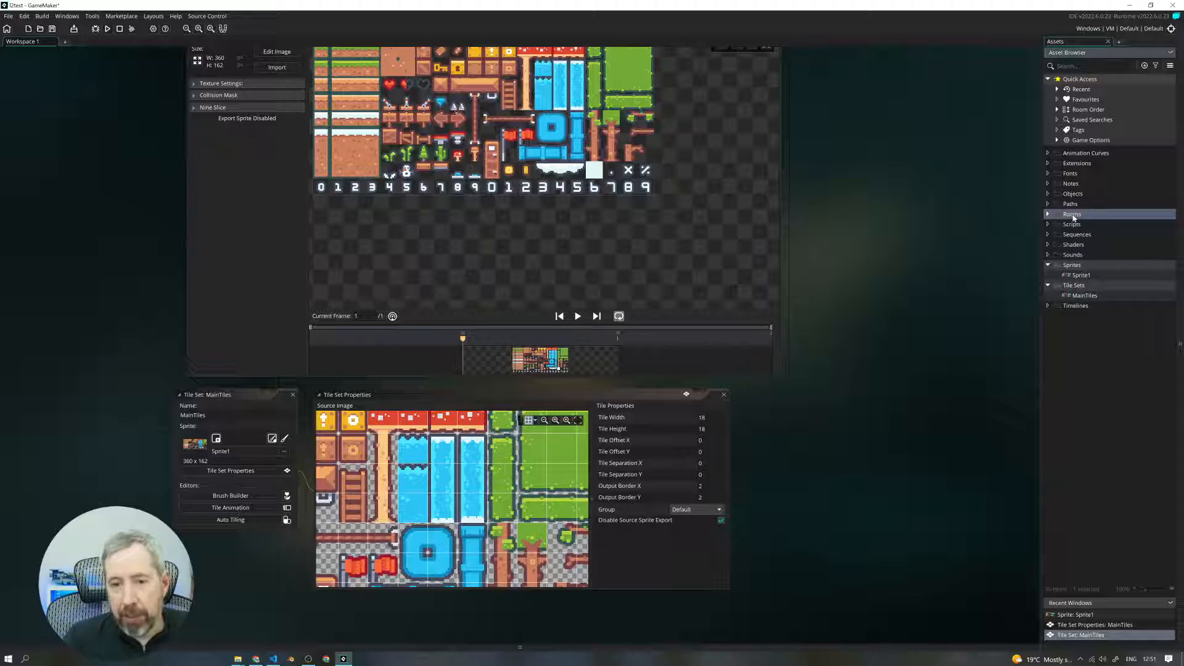
{"action": "right_click", "coordinate": [1074, 217]}
{"action": "mouse_move", "coordinate": [1078, 218]}
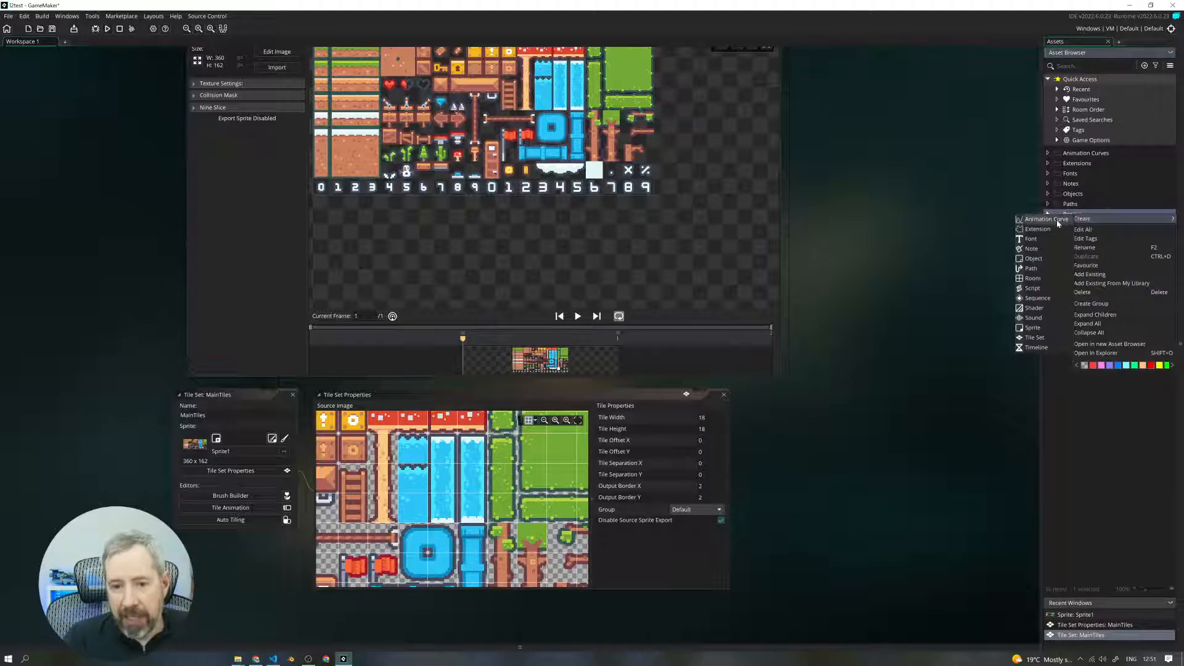
{"action": "left_click", "coordinate": [1041, 281]}
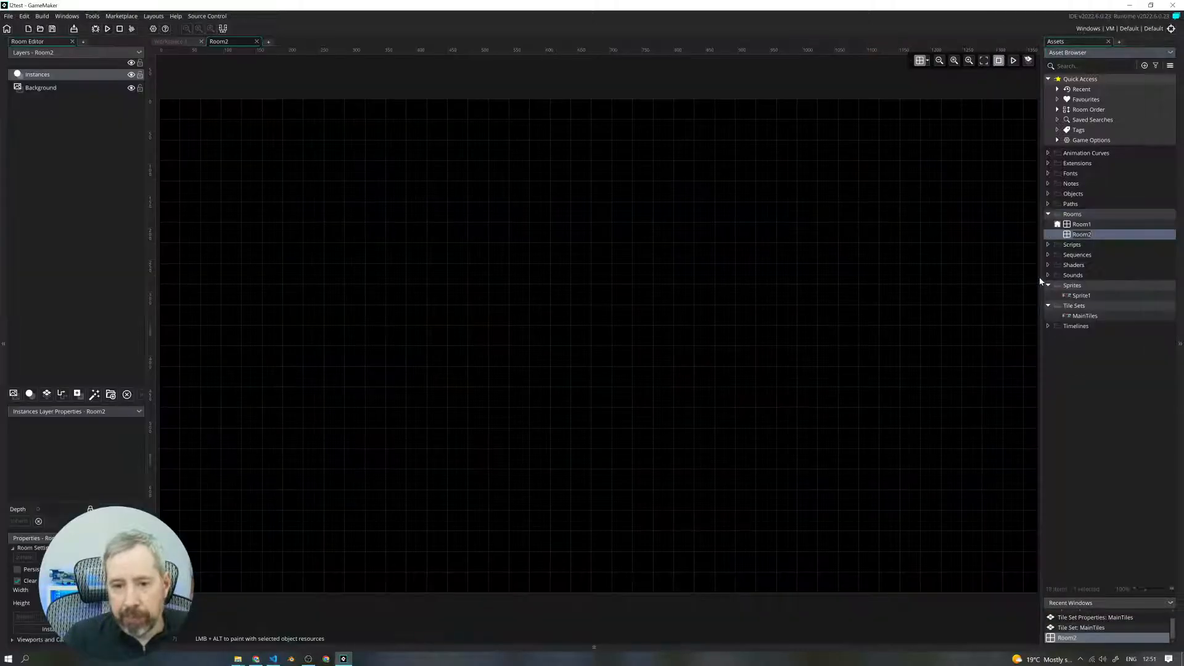
Step: Open Room1 in the room editor and select its Background layer
{"action": "left_click", "coordinate": [1078, 225]}
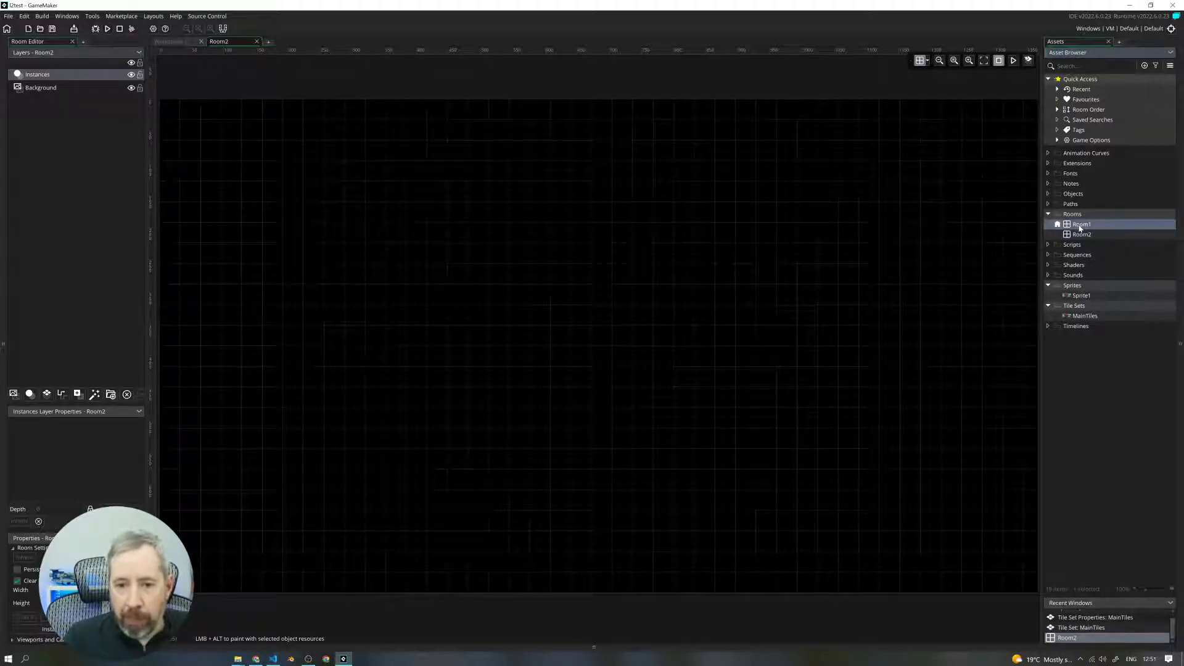
{"action": "double_click", "coordinate": [1079, 225]}
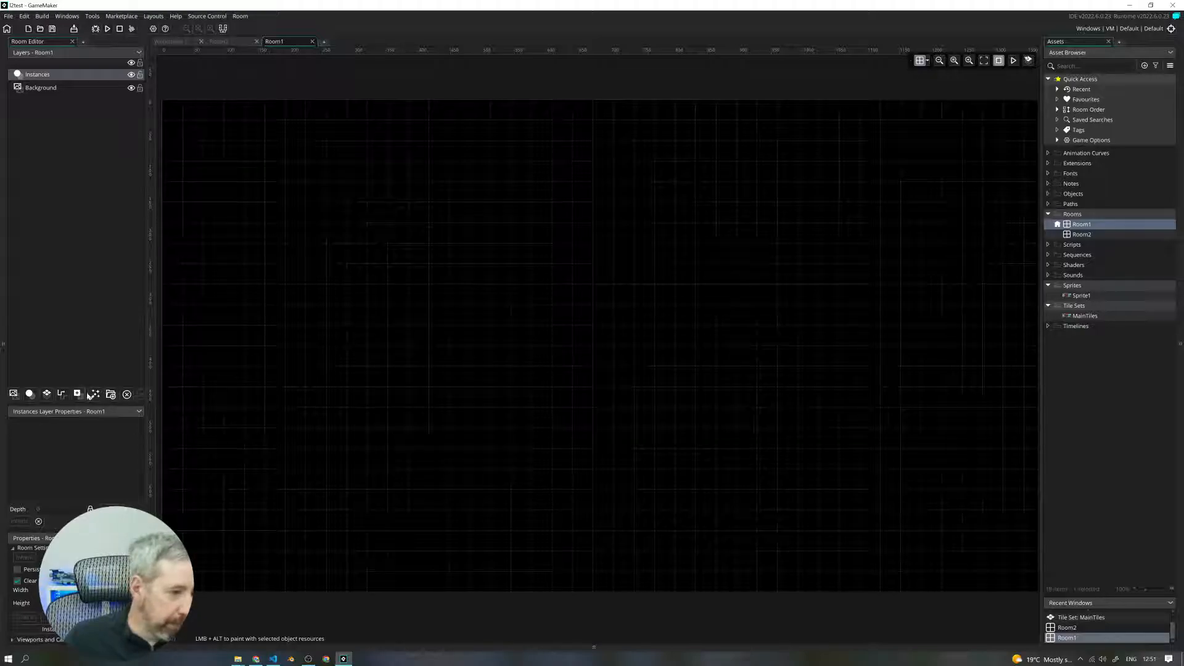
{"action": "left_click", "coordinate": [44, 92]}
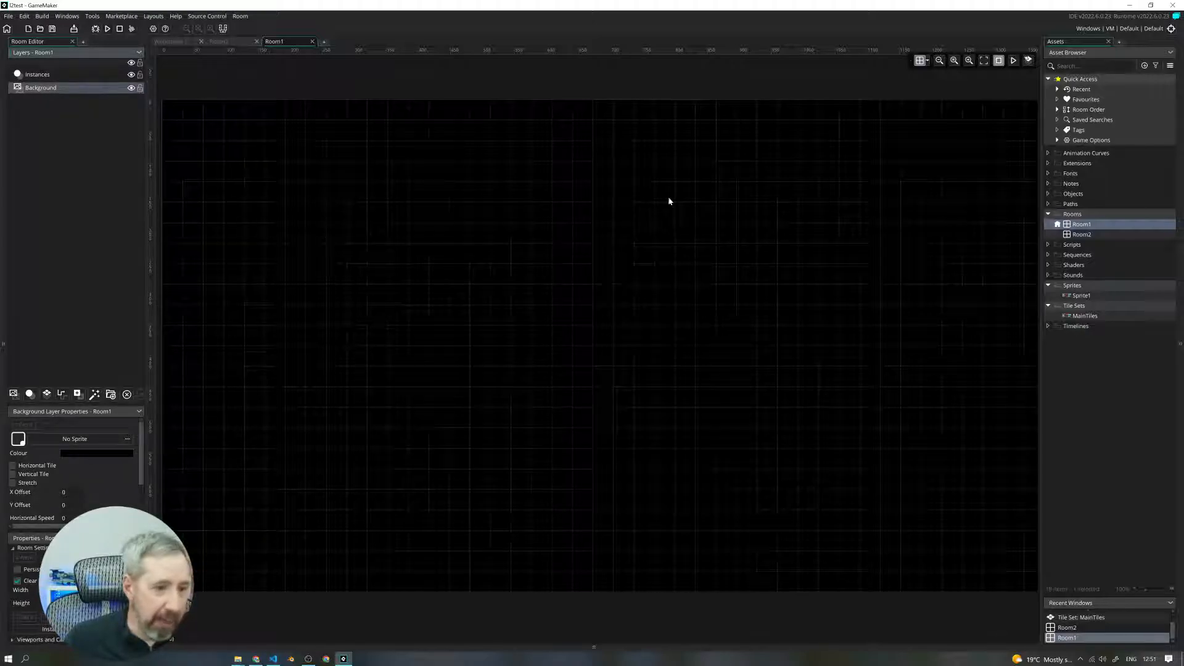
Step: Add a tile layer directly above the Background layer in Room1
{"action": "left_click", "coordinate": [35, 75]}
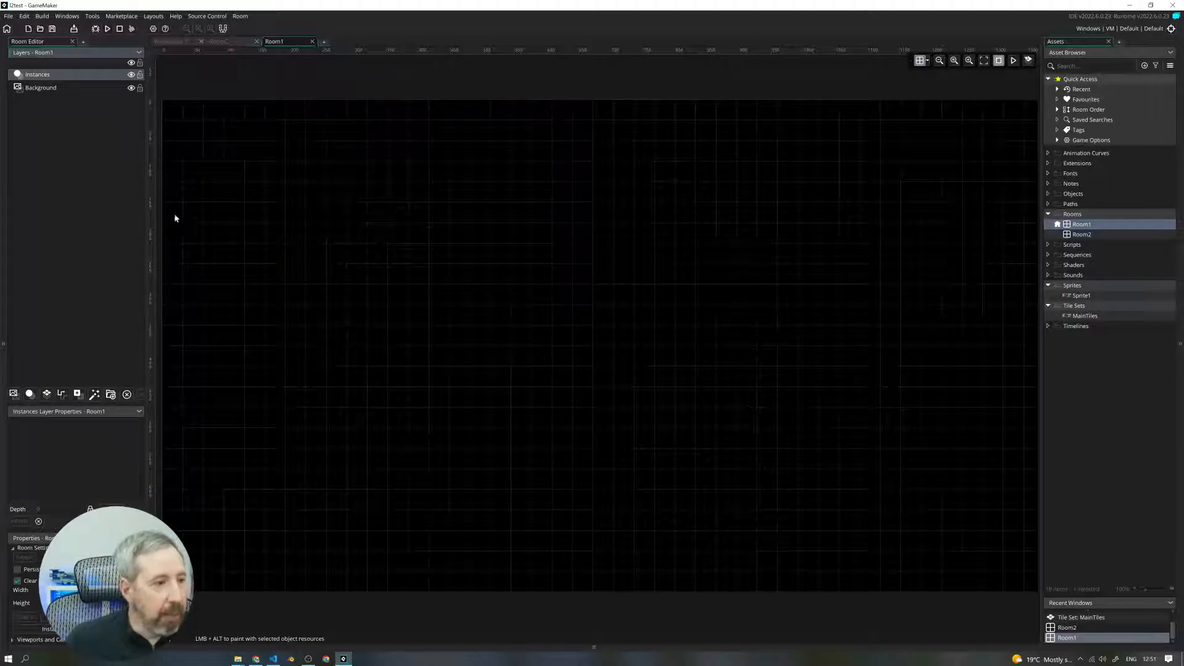
{"action": "left_click", "coordinate": [39, 89]}
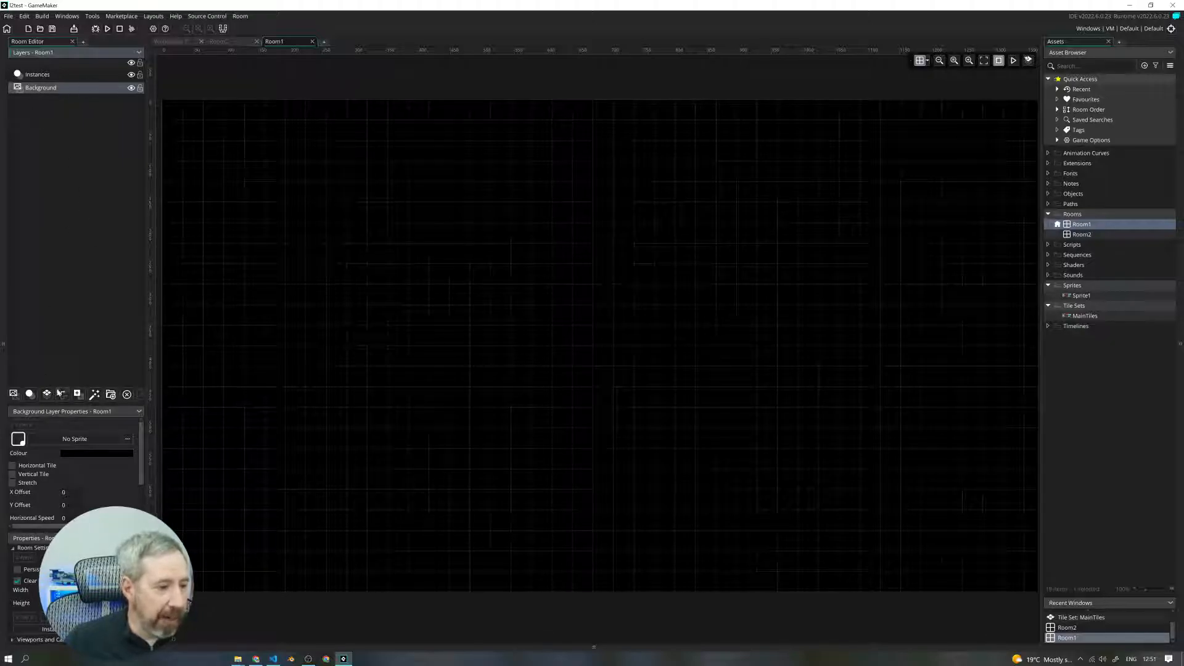
{"action": "left_click", "coordinate": [47, 395]}
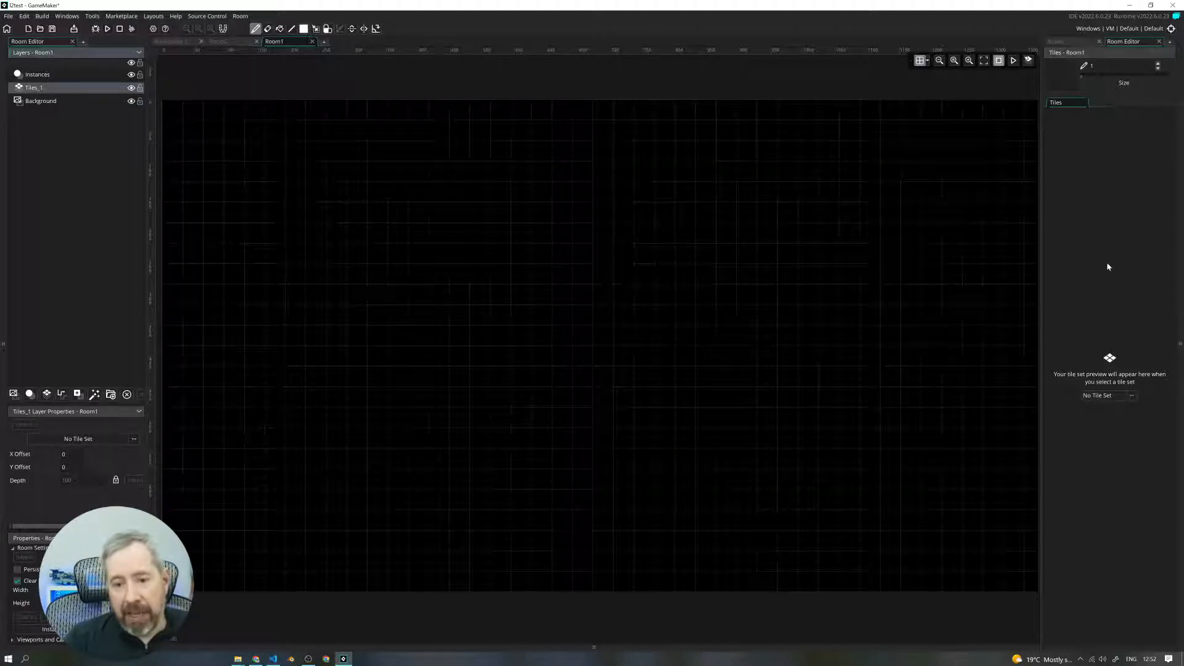
Step: Assign the MainTiles tile set to the new Tiles_1 layer
{"action": "left_click", "coordinate": [1067, 42]}
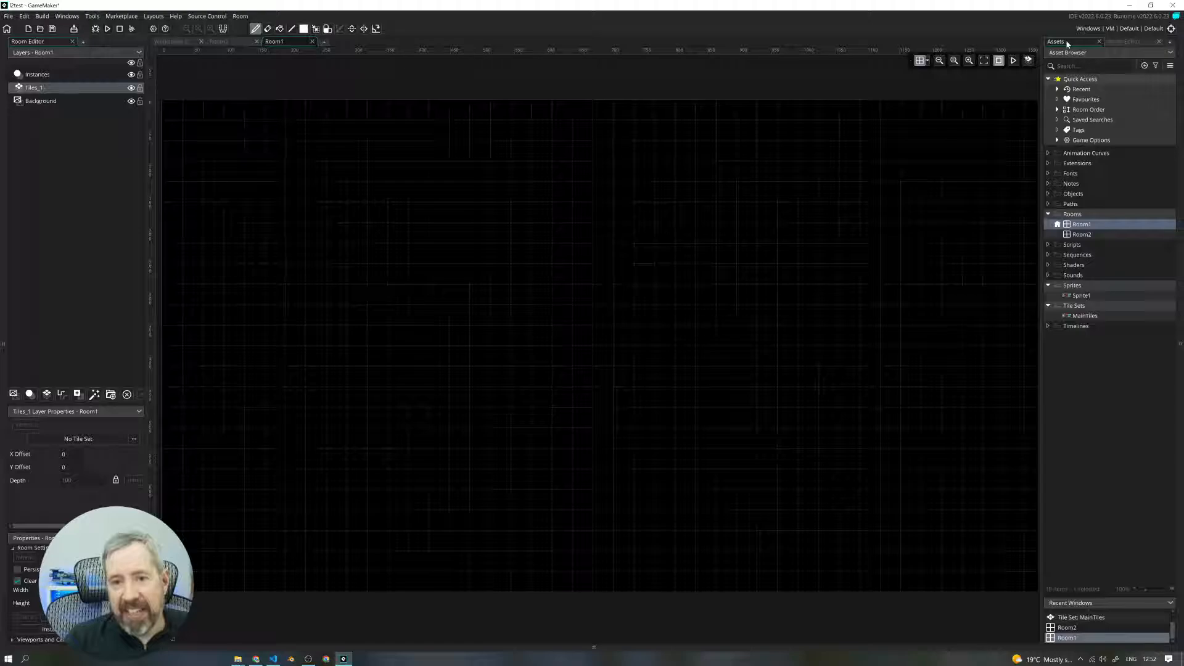
{"action": "left_click", "coordinate": [1122, 41]}
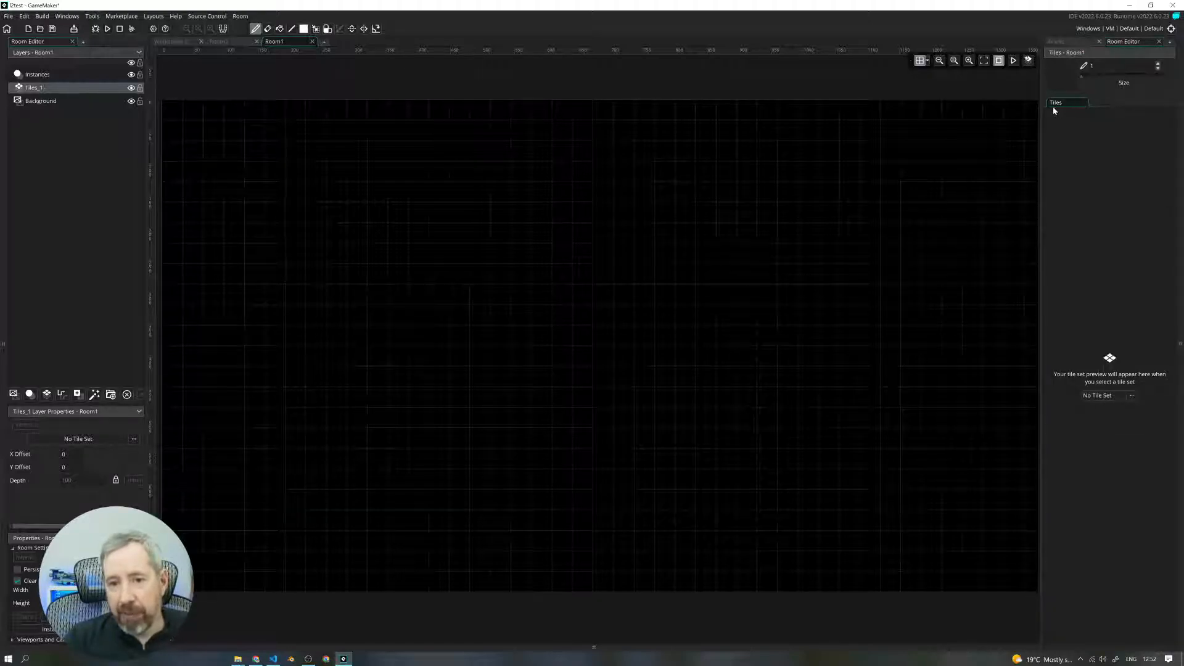
{"action": "left_click", "coordinate": [1104, 396]}
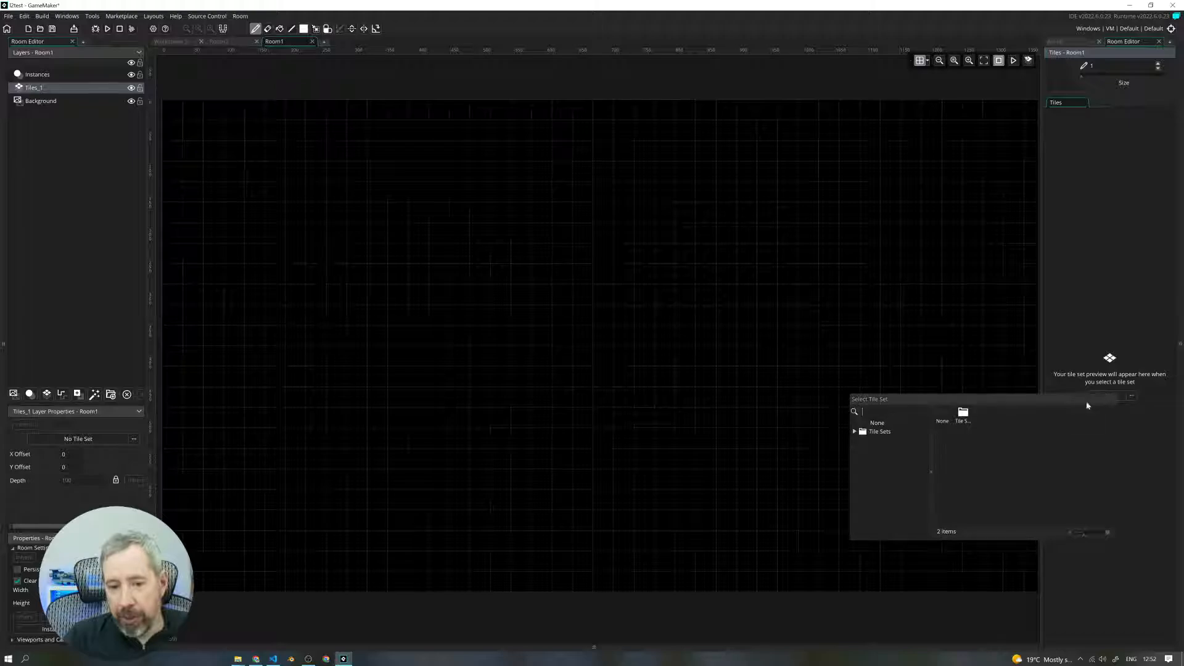
{"action": "double_click", "coordinate": [964, 422]}
{"action": "double_click", "coordinate": [964, 417]}
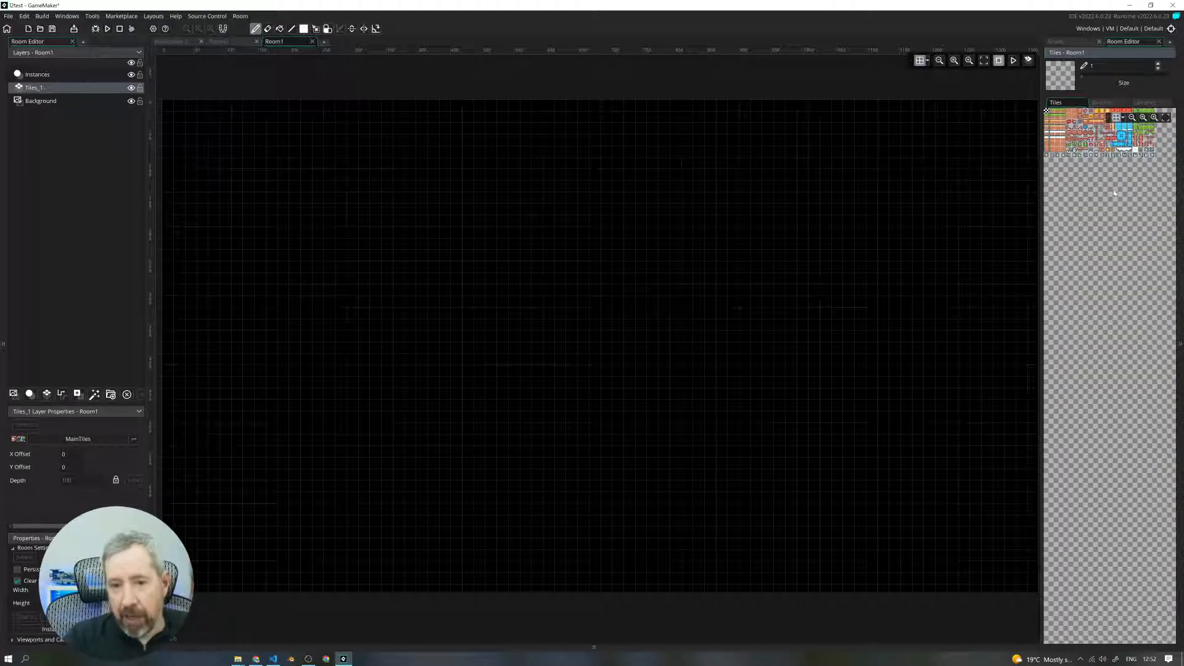
Step: Widen the tile palette and enlarge its view so the individual tiles can be picked
{"action": "scroll", "coordinate": [1083, 185], "scroll_direction": "up", "scroll_amount": 2}
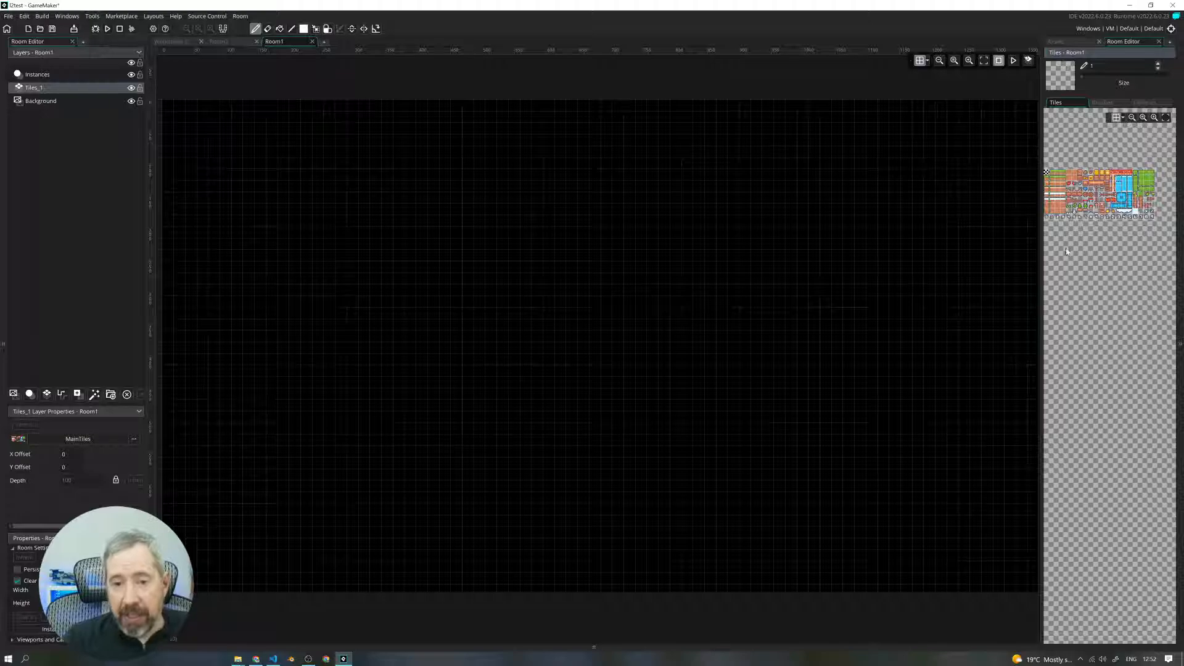
{"action": "left_click_drag", "start_coordinate": [1042, 249], "coordinate": [989, 249]}
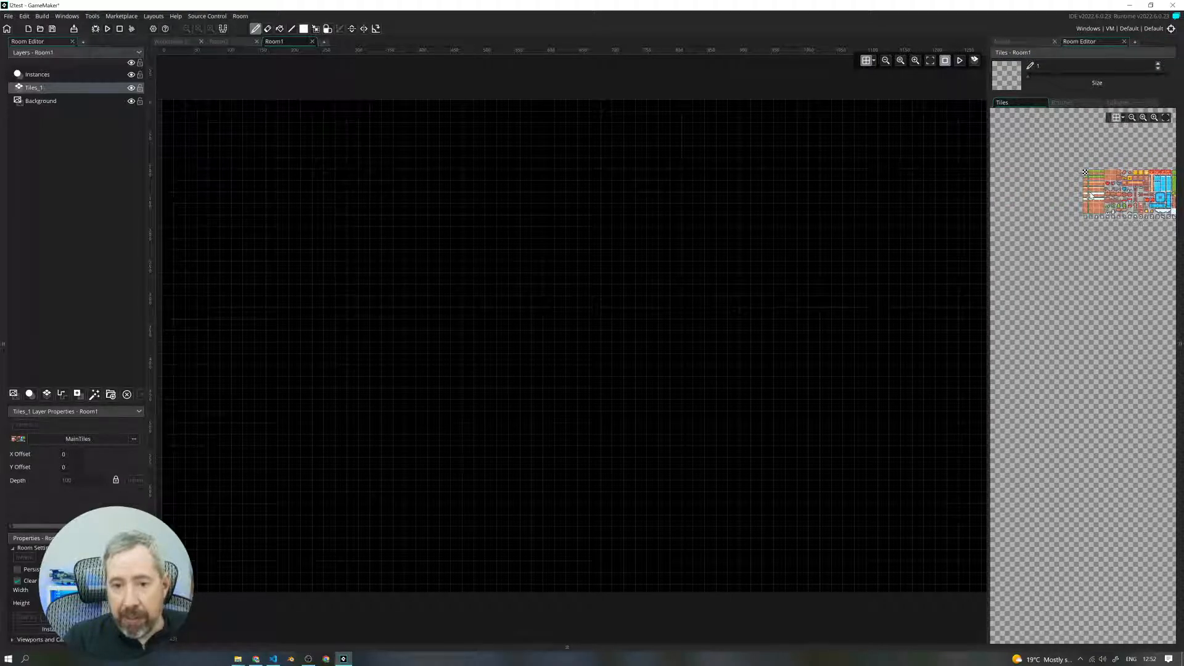
{"action": "scroll", "coordinate": [1090, 196], "scroll_direction": "up", "scroll_amount": 4, "text": "ctrl"}
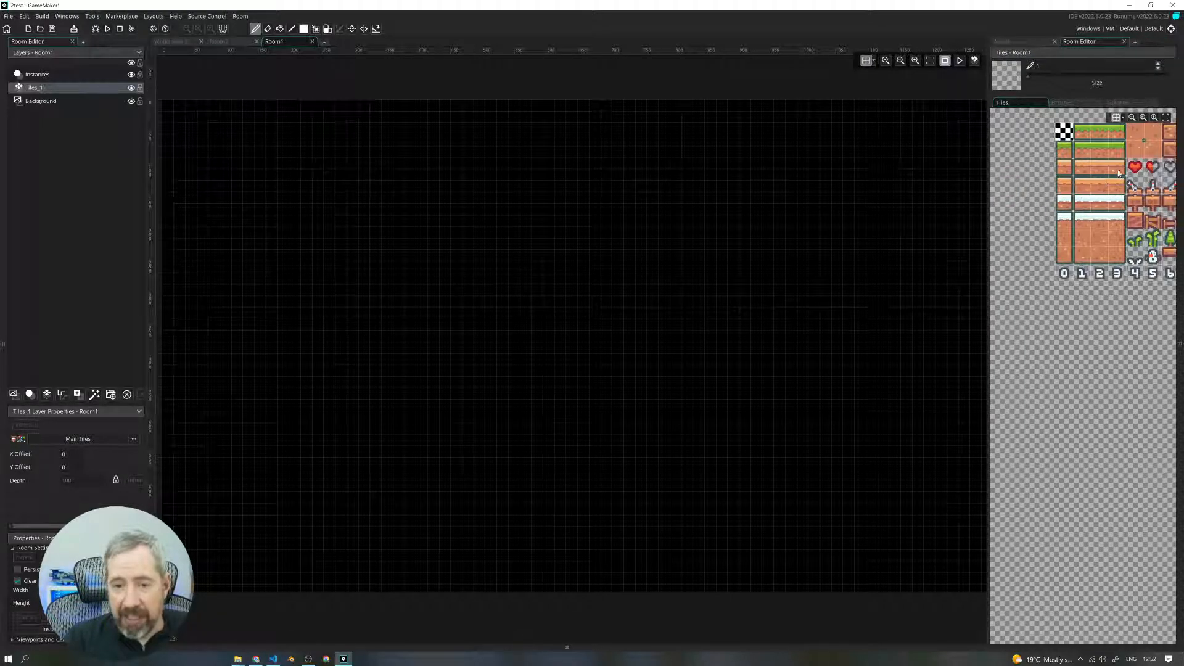
{"action": "scroll", "coordinate": [1118, 173], "scroll_direction": "up", "scroll_amount": 3, "text": "ctrl"}
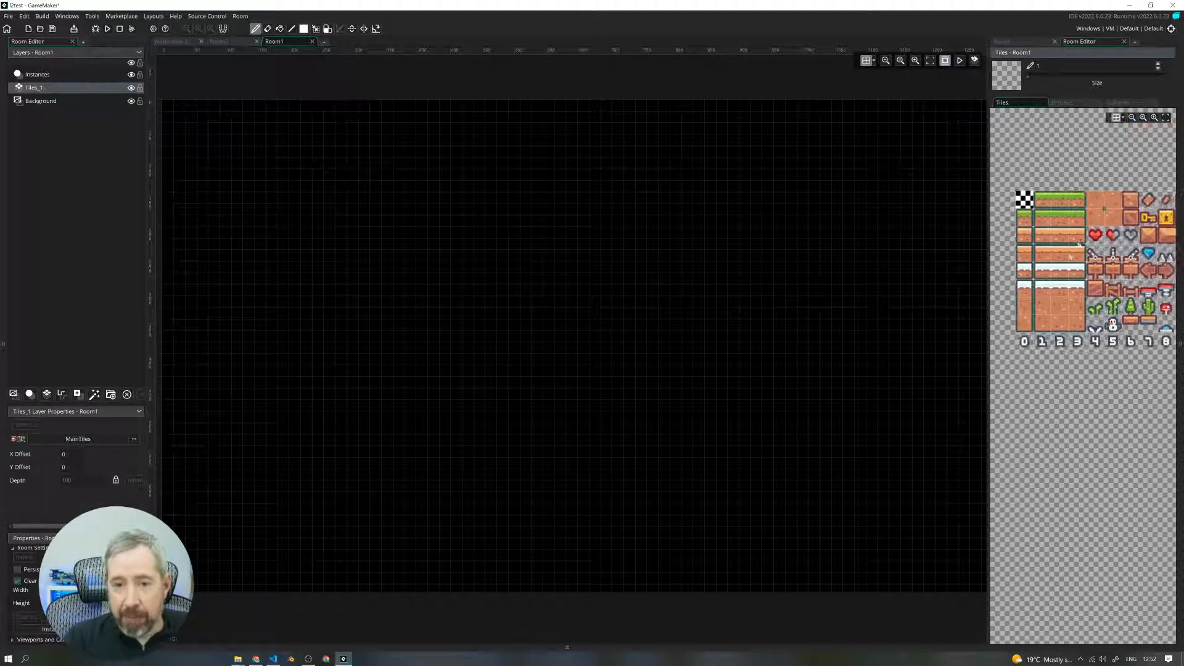
Step: Try painting one grass tile and a three-tile sandy platform in the room, and erase both using the empty tile
{"action": "left_click", "coordinate": [1036, 193]}
{"action": "left_click", "coordinate": [675, 209]}
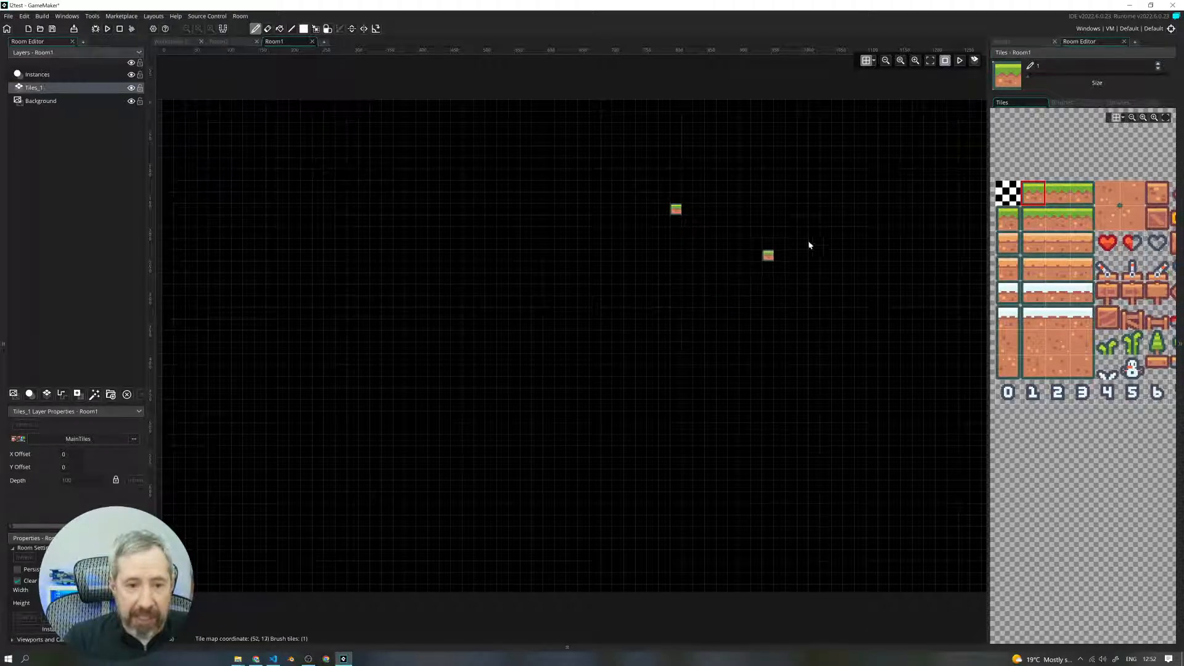
{"action": "left_click_drag", "start_coordinate": [1033, 269], "coordinate": [1082, 275]}
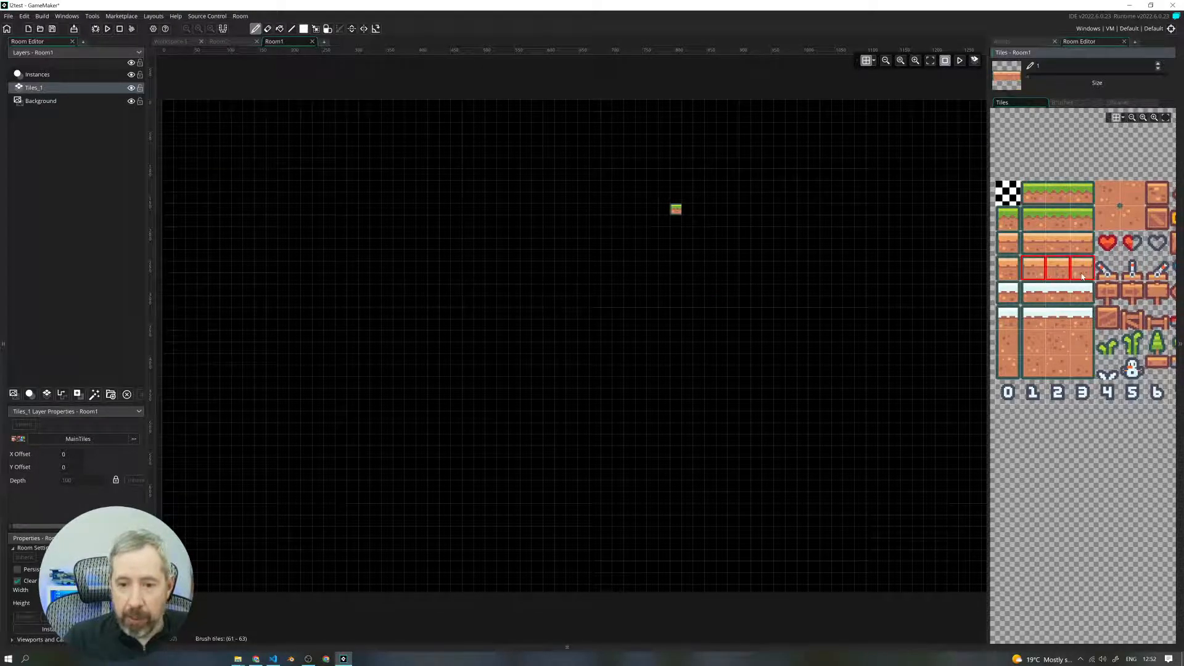
{"action": "left_click", "coordinate": [699, 257]}
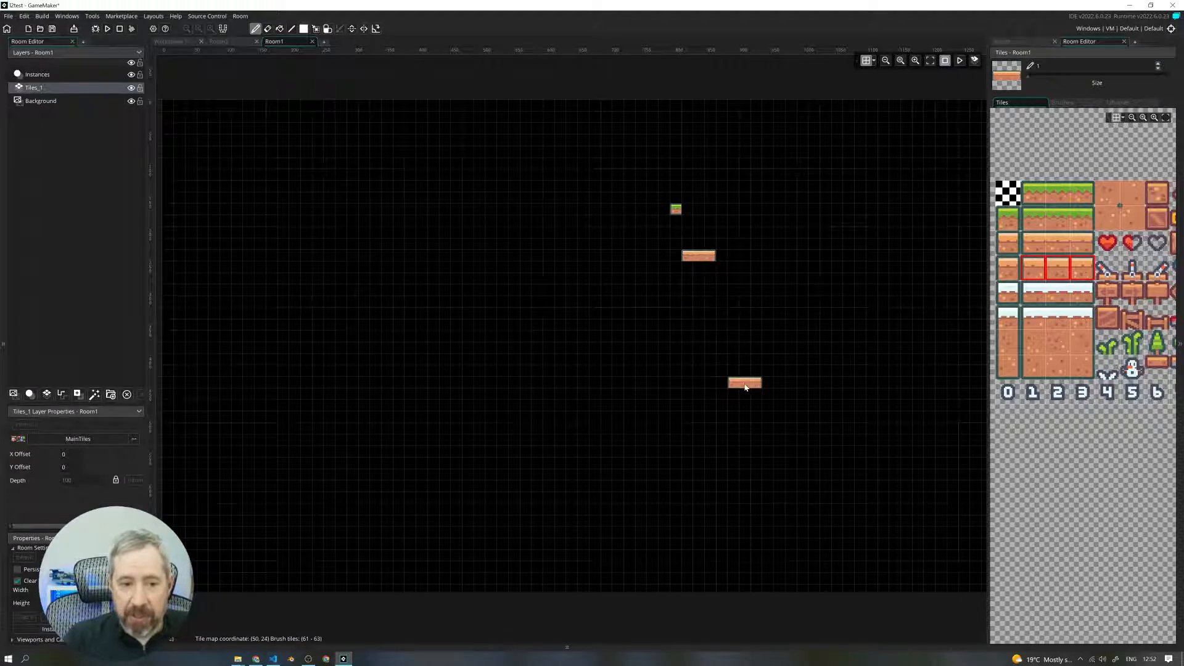
{"action": "left_click", "coordinate": [1012, 196]}
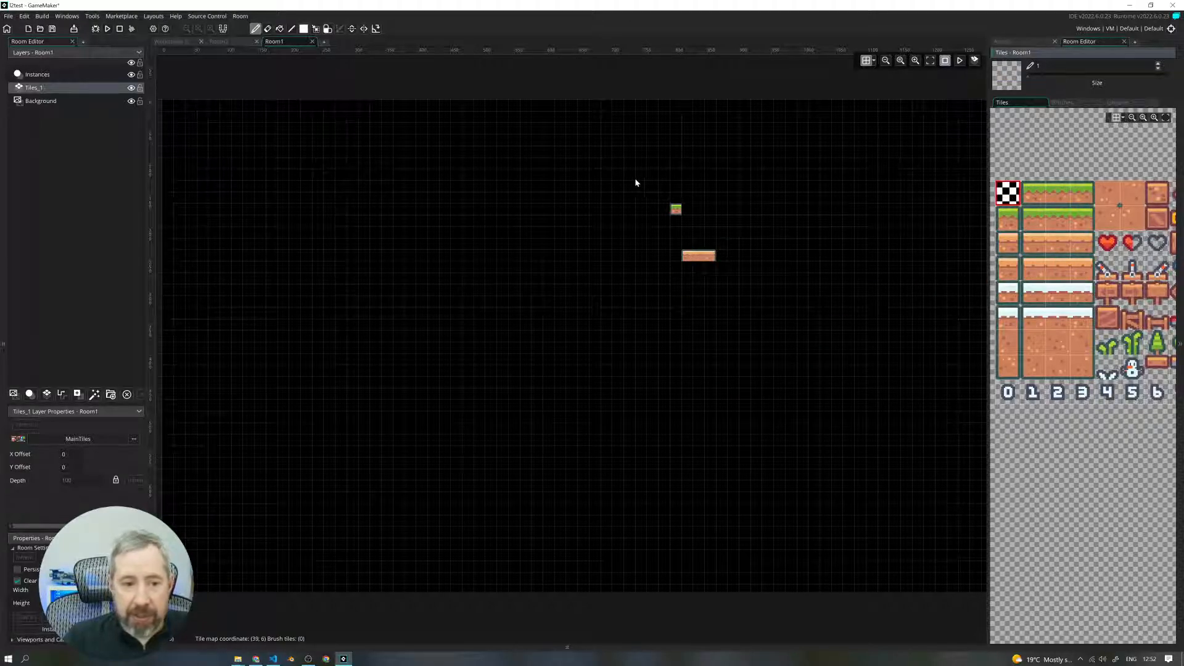
{"action": "mouse_move", "coordinate": [675, 210]}
{"action": "left_mouse_down"}
{"action": "mouse_move", "coordinate": [690, 252]}
{"action": "mouse_move", "coordinate": [710, 256]}
{"action": "left_mouse_up"}
{"action": "scroll", "coordinate": [467, 246], "scroll_direction": "down", "scroll_amount": 1}
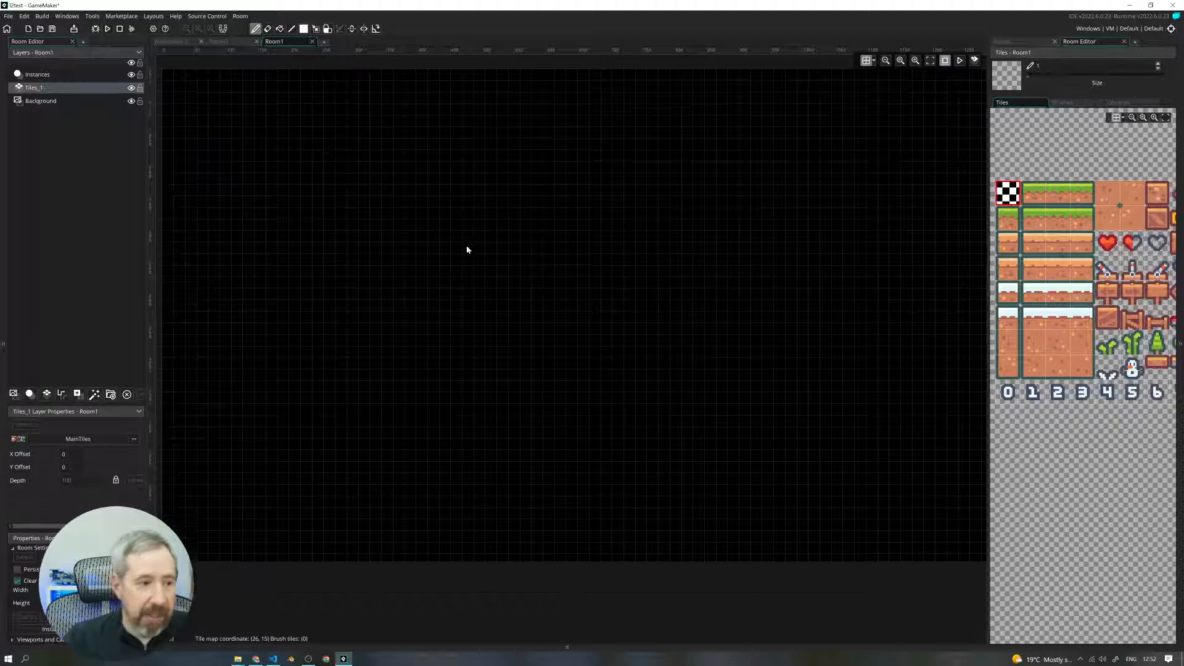
{"action": "scroll", "coordinate": [466, 250], "scroll_direction": "down", "scroll_amount": 3}
{"action": "scroll", "coordinate": [517, 258], "scroll_direction": "up", "scroll_amount": 1}
{"action": "scroll", "coordinate": [485, 264], "scroll_direction": "down", "scroll_amount": 2}
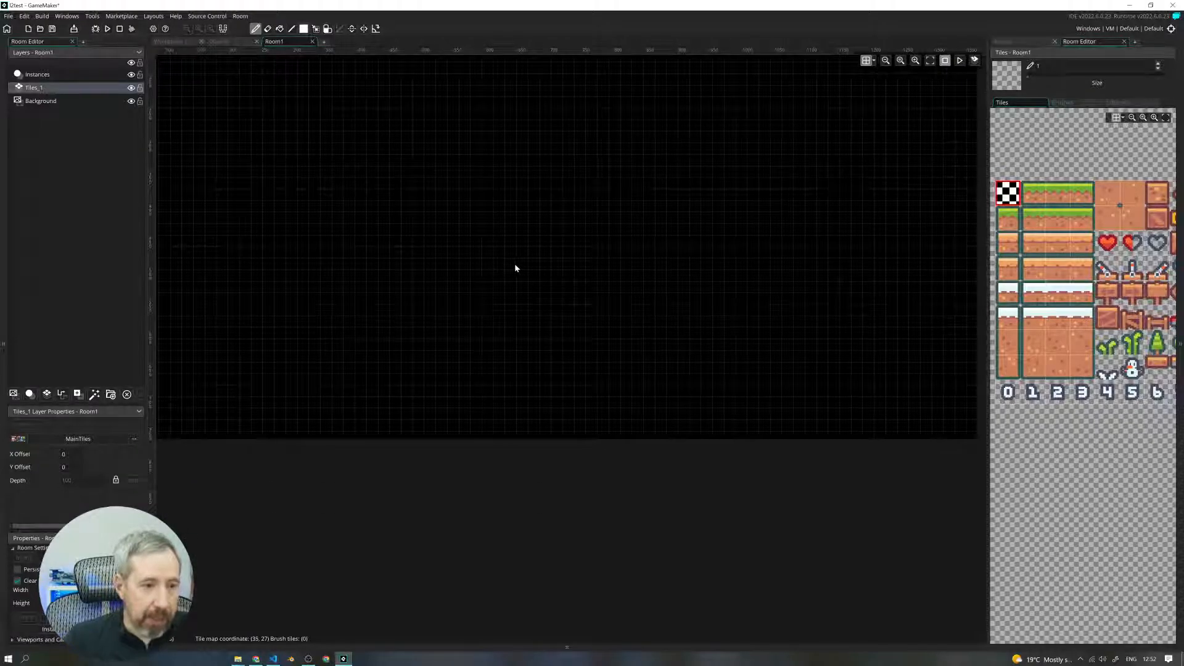
{"action": "scroll", "coordinate": [517, 268], "scroll_direction": "up", "scroll_amount": 3, "text": "ctrl"}
{"action": "scroll", "coordinate": [521, 264], "scroll_direction": "down", "scroll_amount": 6, "text": "ctrl"}
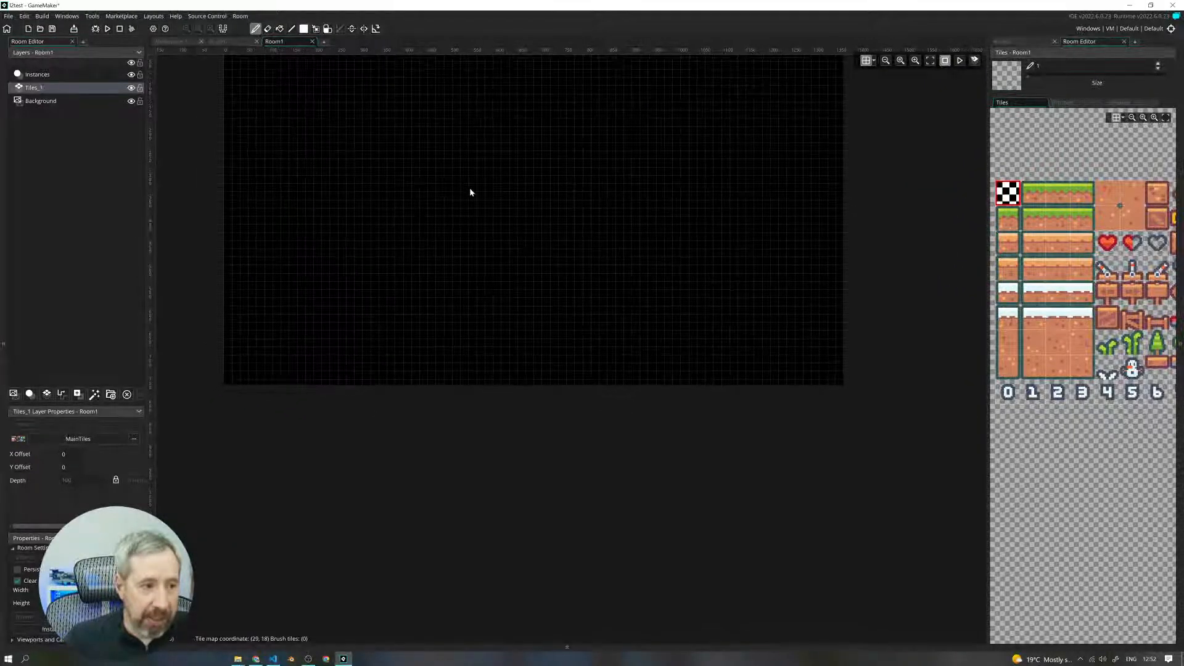
{"action": "middle_click_drag", "start_coordinate": [462, 198], "coordinate": [607, 391]}
{"action": "scroll", "coordinate": [442, 274], "scroll_direction": "up", "scroll_amount": 4, "text": "ctrl"}
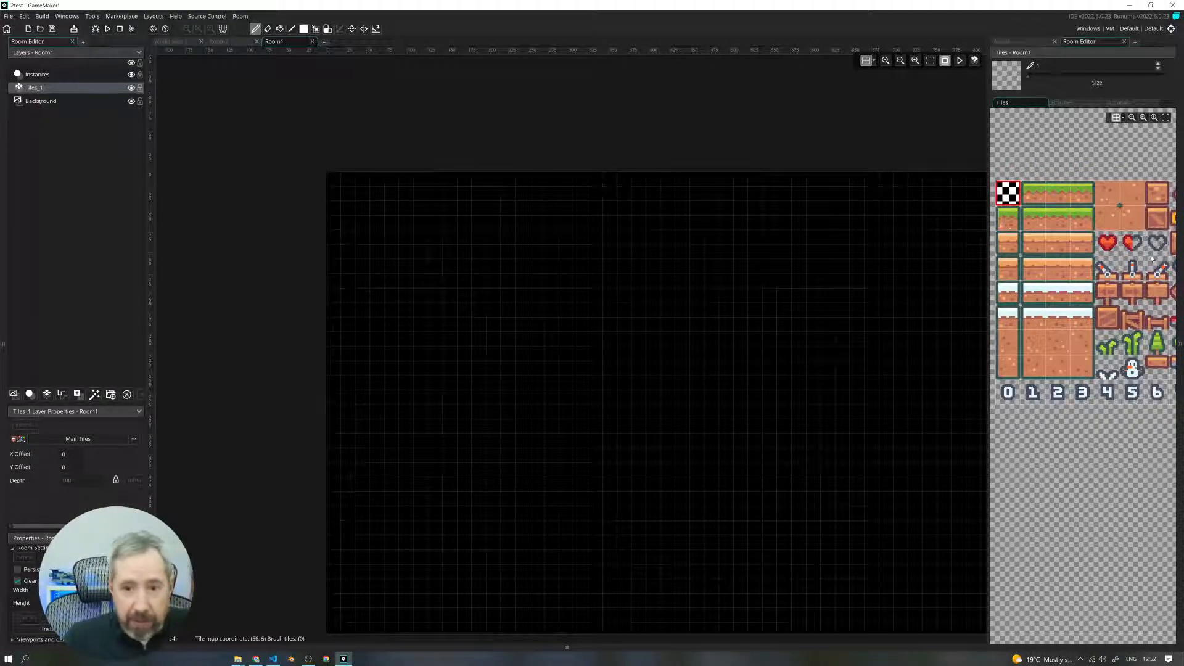
{"action": "middle_click_drag", "start_coordinate": [928, 274], "coordinate": [869, 262]}
Step: Widen the tile palette further and paint a column of nine brown block tiles down from the room's upper-left corner
{"action": "middle_click_drag", "start_coordinate": [1095, 414], "coordinate": [767, 438]}
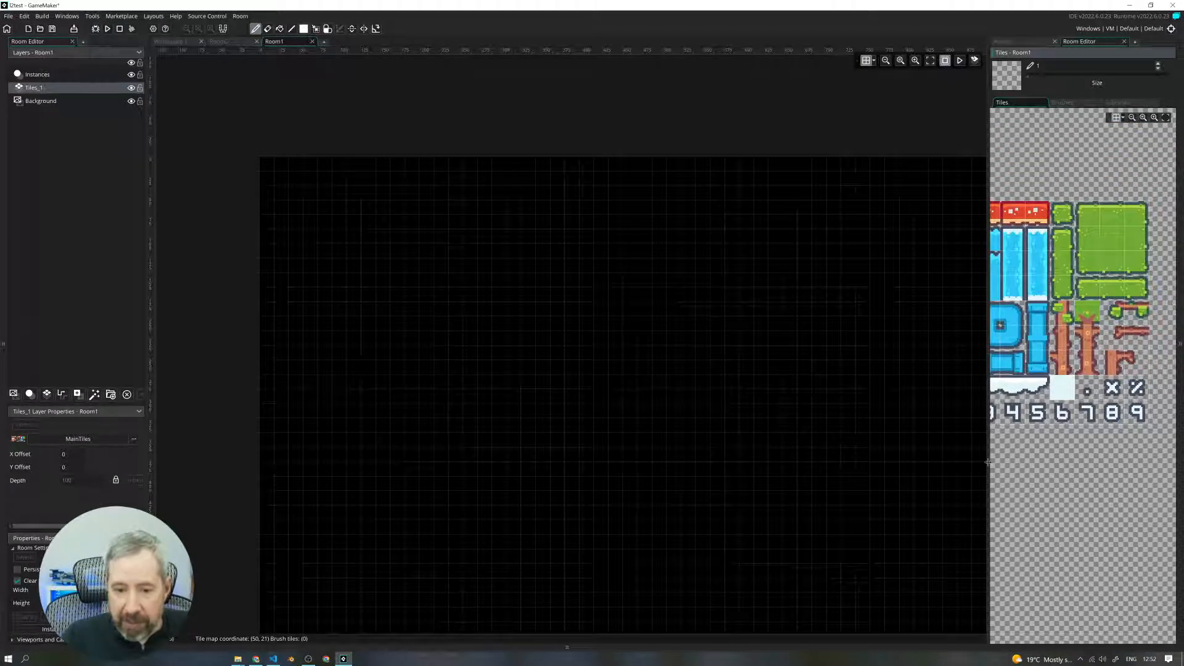
{"action": "left_click_drag", "start_coordinate": [987, 461], "coordinate": [924, 462]}
{"action": "middle_click_drag", "start_coordinate": [925, 425], "coordinate": [1183, 424]}
{"action": "middle_click_drag", "start_coordinate": [1066, 429], "coordinate": [1122, 435]}
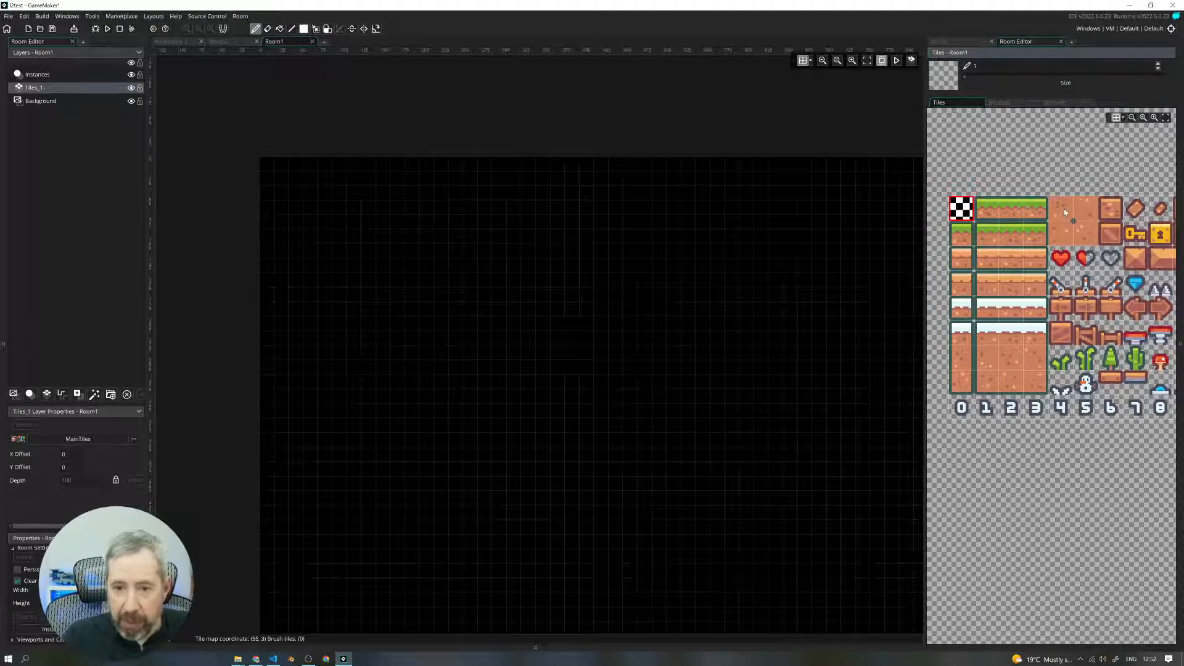
{"action": "left_click", "coordinate": [1134, 258]}
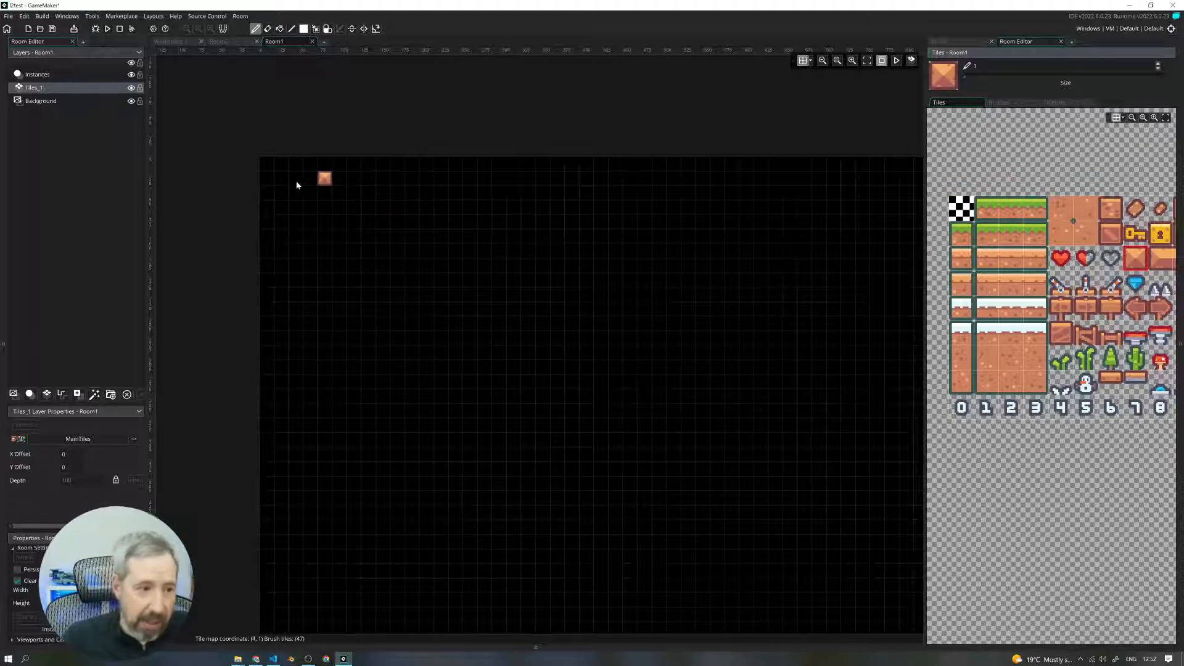
{"action": "mouse_move", "coordinate": [266, 178]}
{"action": "left_mouse_down"}
{"action": "mouse_move", "coordinate": [265, 166]}
{"action": "mouse_move", "coordinate": [262, 287]}
{"action": "left_mouse_up"}
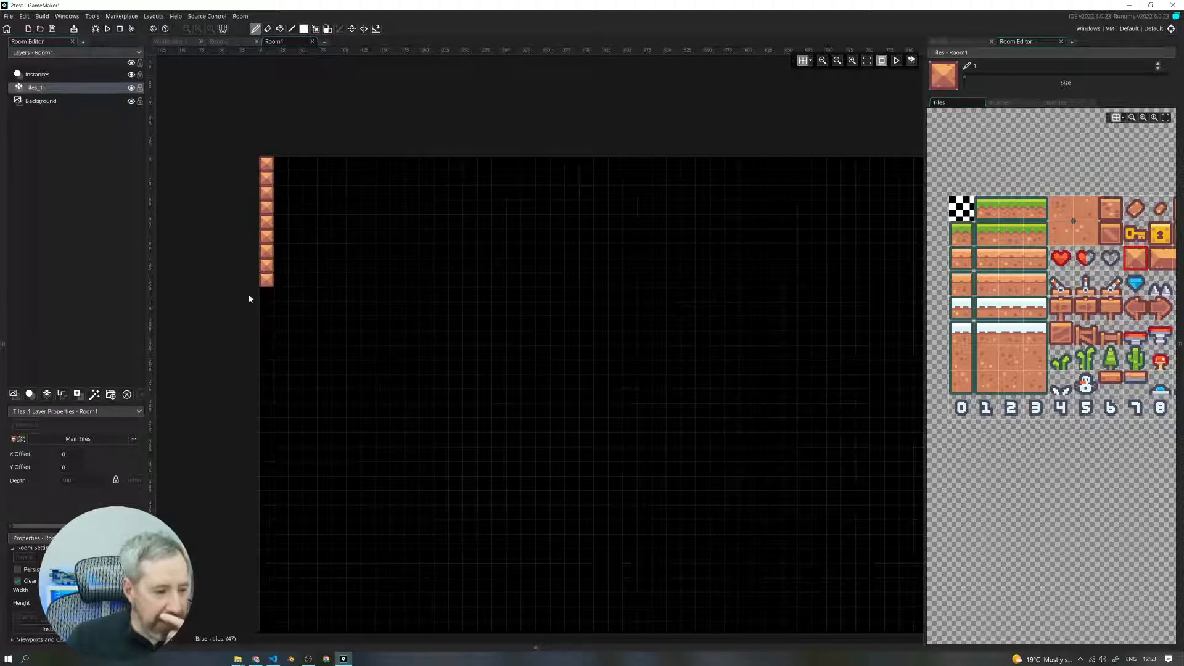
Step: Run the game to check how the painted block column looks, and close the game window
{"action": "scroll", "coordinate": [545, 291], "scroll_direction": "down", "scroll_amount": 2}
{"action": "scroll", "coordinate": [613, 277], "scroll_direction": "down", "scroll_amount": 2}
{"action": "scroll", "coordinate": [635, 274], "scroll_direction": "right", "scroll_amount": 10, "text": "shift"}
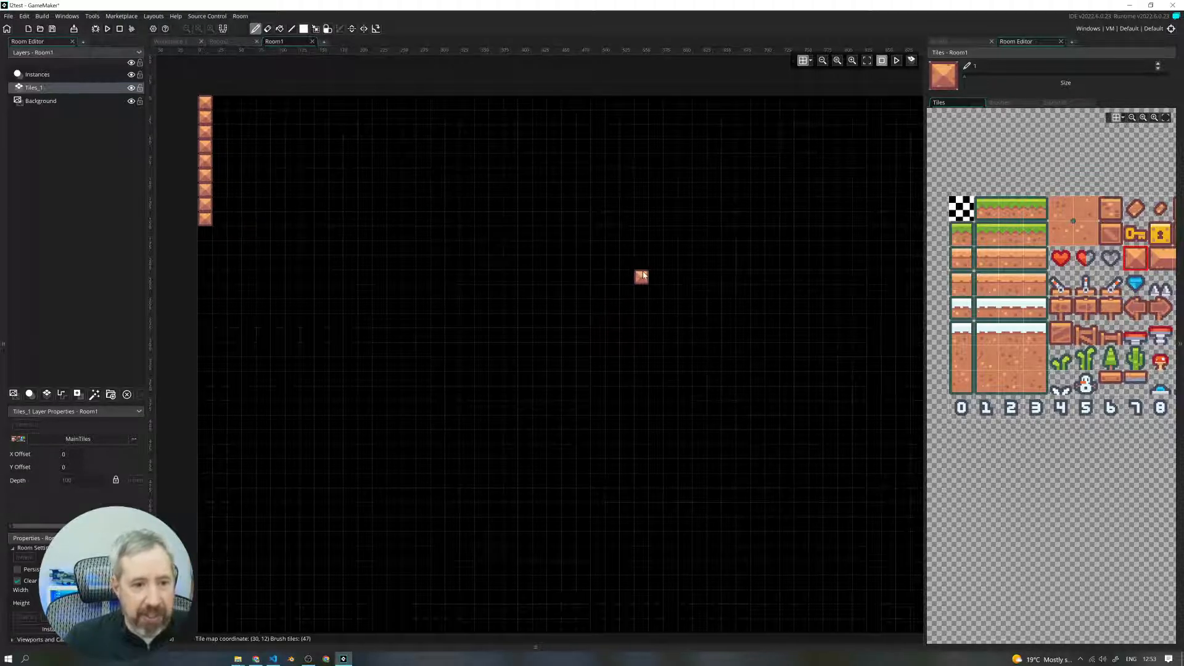
{"action": "scroll", "coordinate": [653, 272], "scroll_direction": "down", "scroll_amount": 2, "text": "ctrl"}
{"action": "scroll", "coordinate": [678, 284], "scroll_direction": "left", "scroll_amount": 3, "text": "shift"}
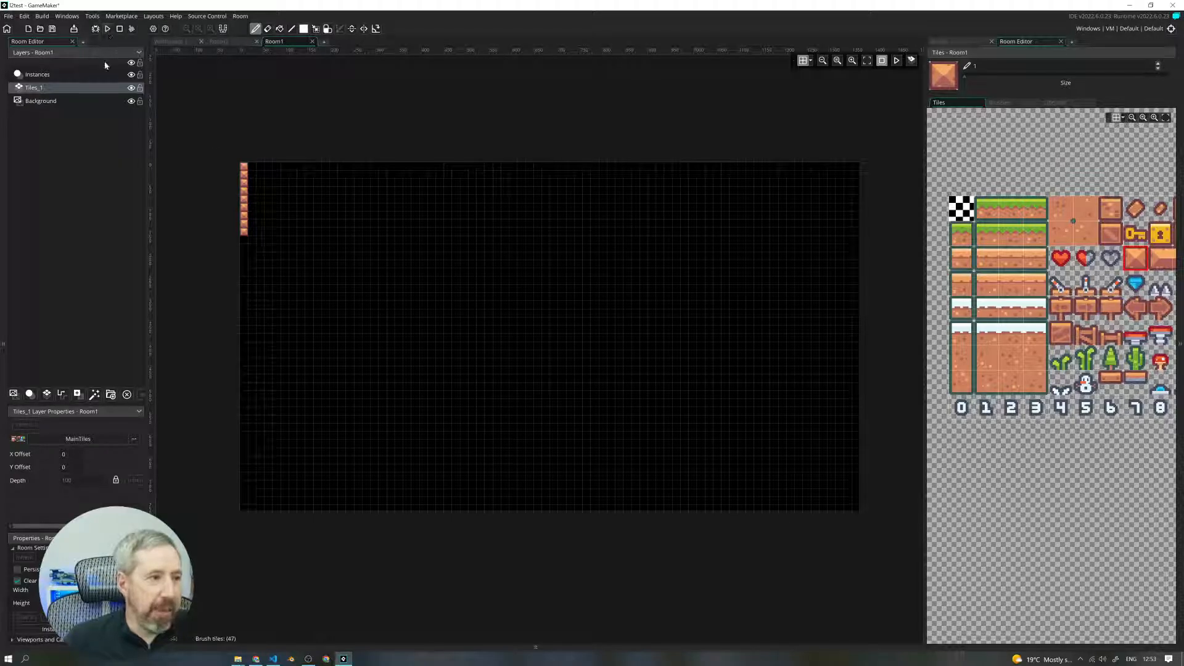
{"action": "left_click", "coordinate": [107, 29]}
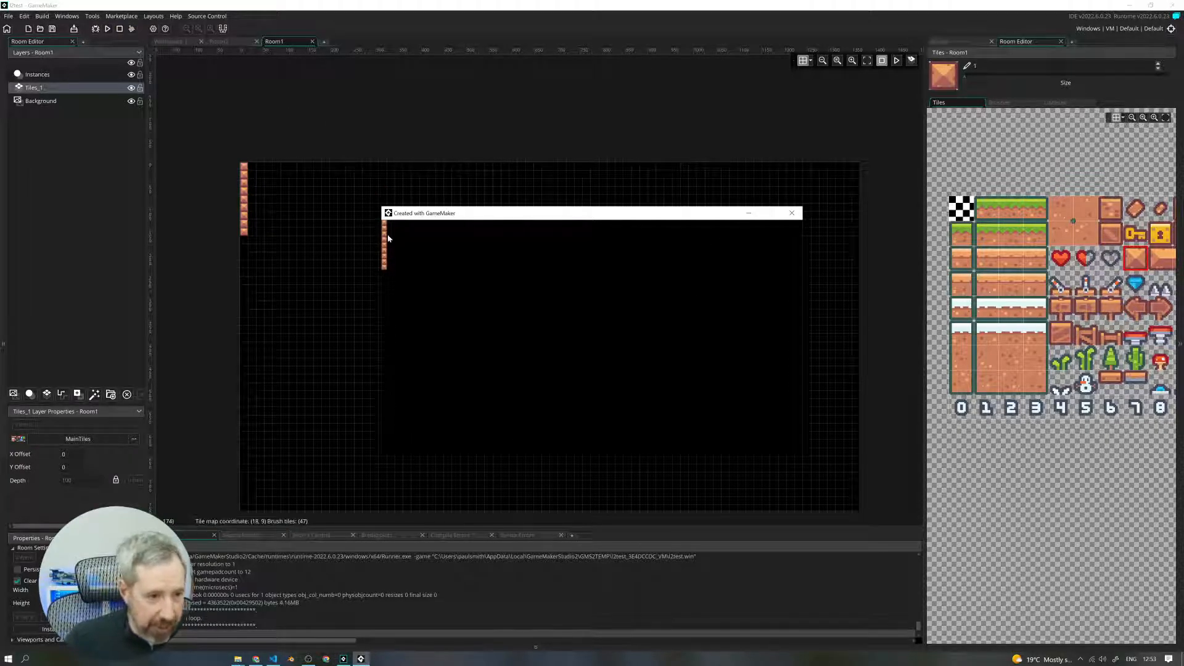
{"action": "left_click", "coordinate": [795, 213]}
Step: Complete the brown block tiles into a closed rectangular frame, 19 tiles wide and 14 tiles high, from the room's upper-left corner
{"action": "scroll", "coordinate": [382, 256], "scroll_direction": "up", "scroll_amount": 2}
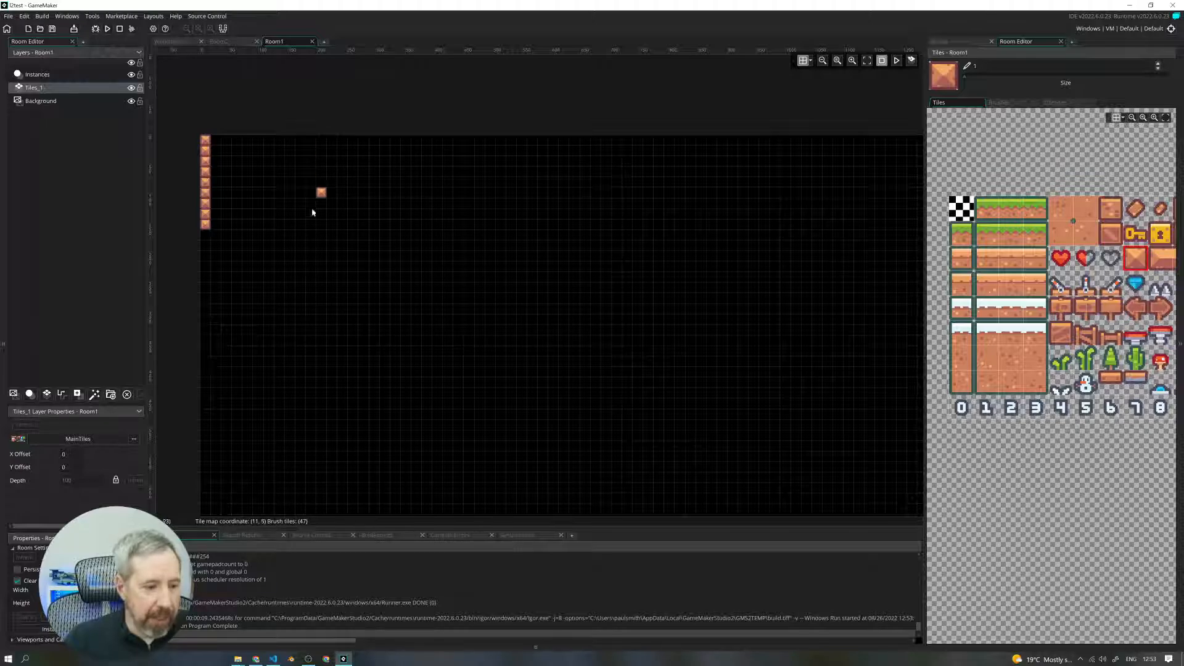
{"action": "scroll", "coordinate": [290, 259], "scroll_direction": "up", "scroll_amount": 2}
{"action": "middle_click_drag", "start_coordinate": [335, 237], "coordinate": [459, 319]}
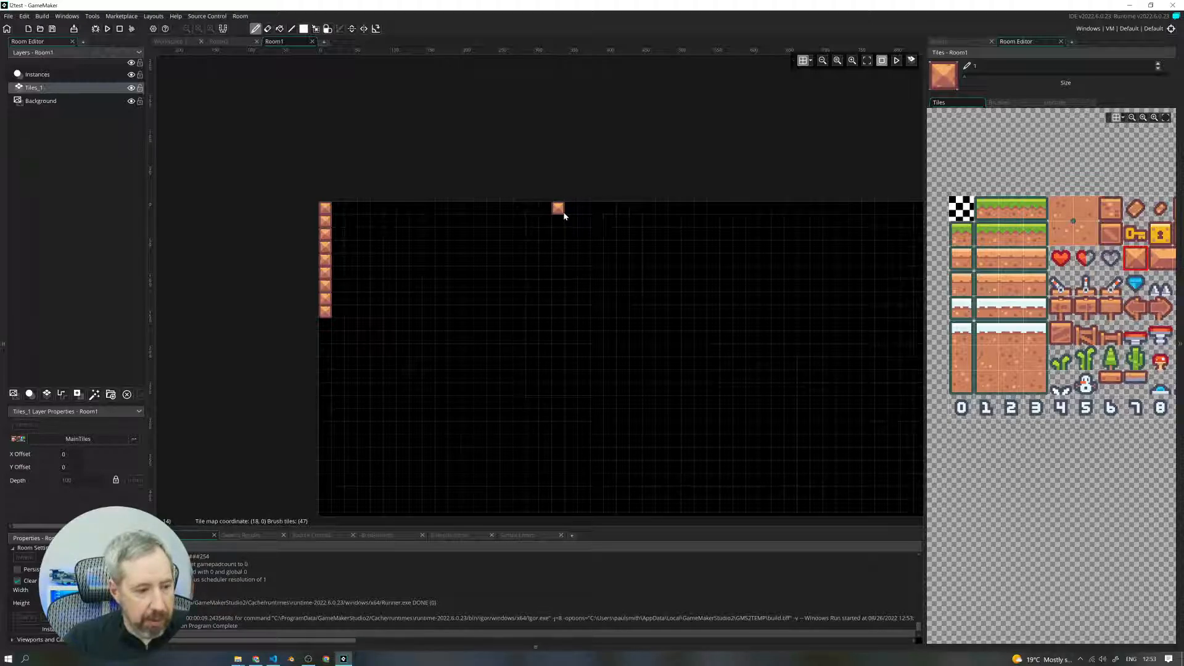
{"action": "left_click", "coordinate": [564, 214]}
{"action": "left_click_drag", "start_coordinate": [562, 226], "coordinate": [556, 376]}
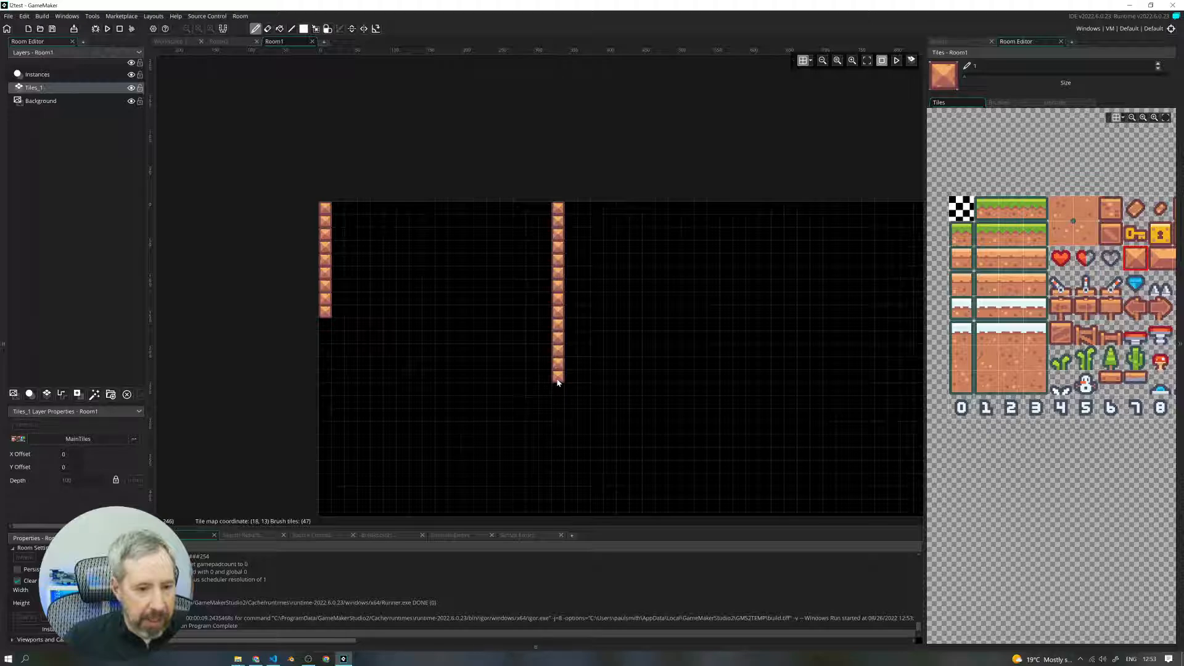
{"action": "mouse_move", "coordinate": [558, 383]}
{"action": "left_mouse_down"}
{"action": "mouse_move", "coordinate": [325, 377]}
{"action": "mouse_move", "coordinate": [325, 320]}
{"action": "left_mouse_up"}
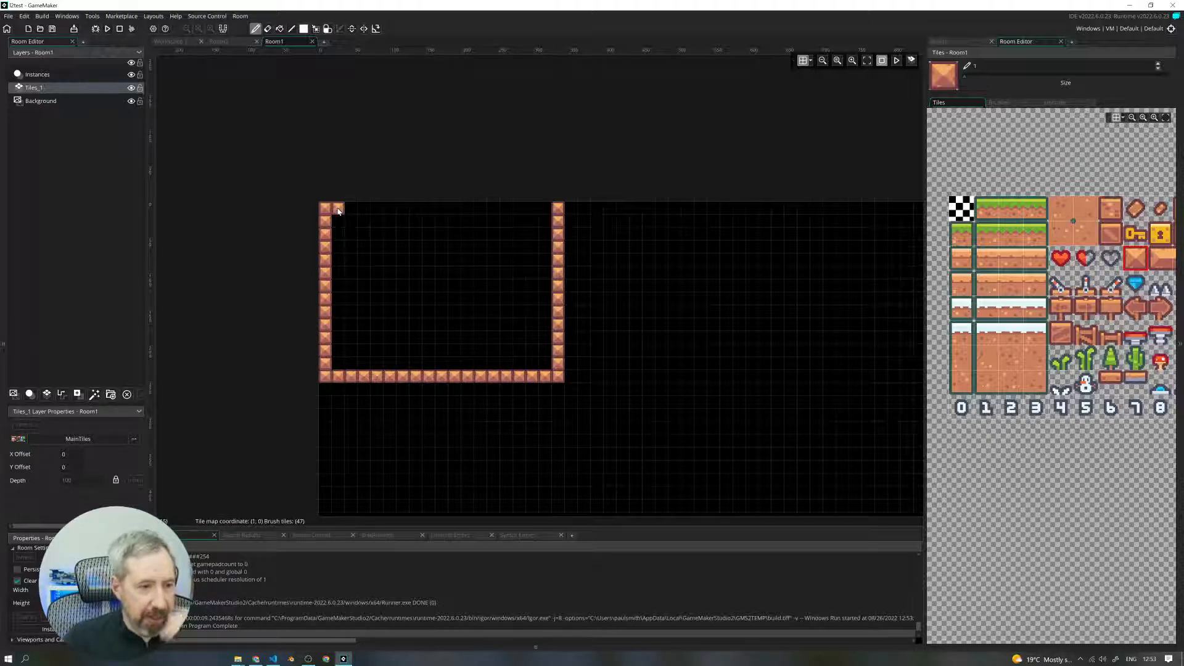
{"action": "left_click_drag", "start_coordinate": [337, 211], "coordinate": [541, 227]}
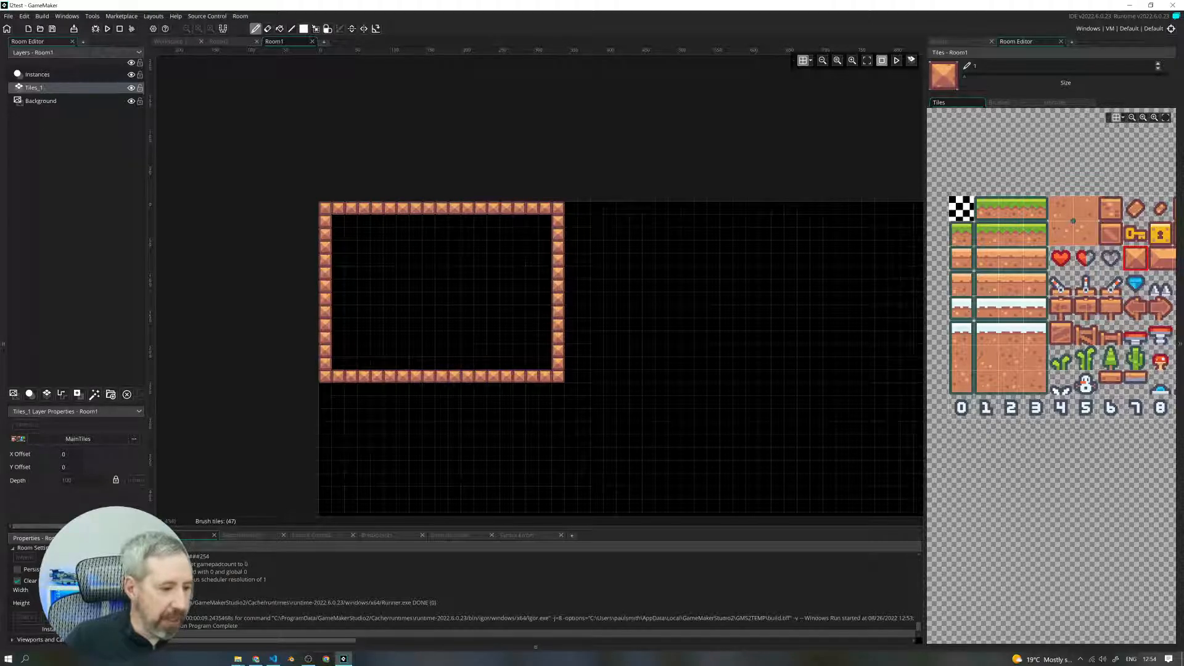
Step: Enlarge the room properties area to reveal the room settings, and set Room1's width to 180
{"action": "left_click_drag", "start_coordinate": [90, 403], "coordinate": [91, 184]}
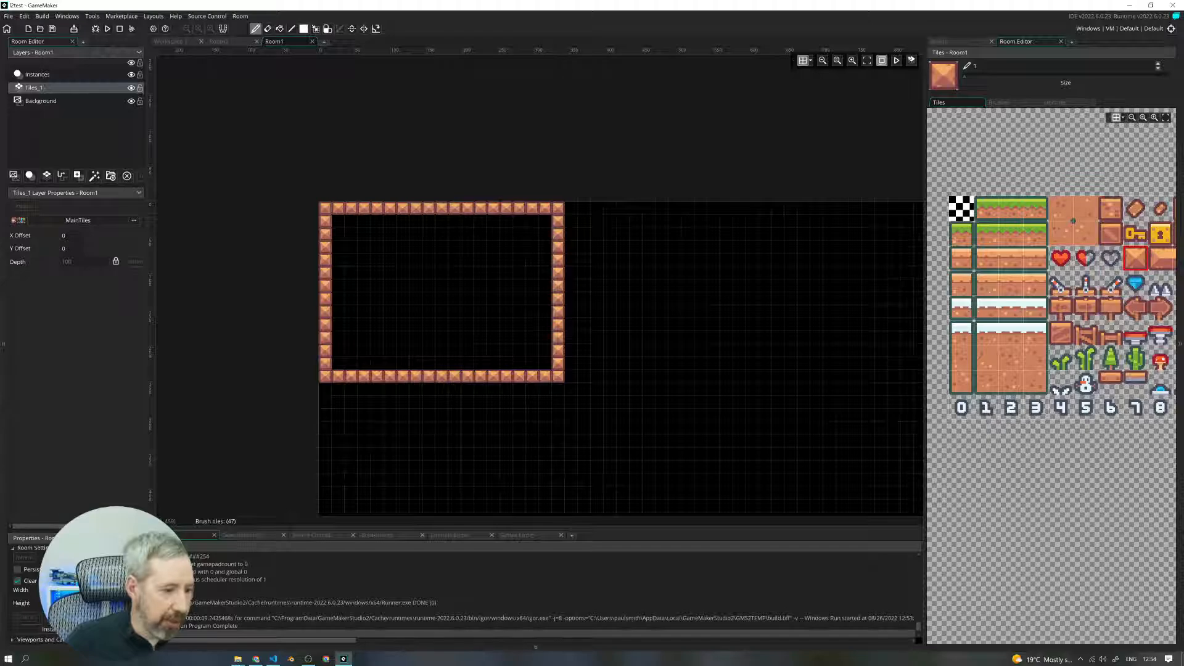
{"action": "left_click_drag", "start_coordinate": [92, 529], "coordinate": [92, 312]}
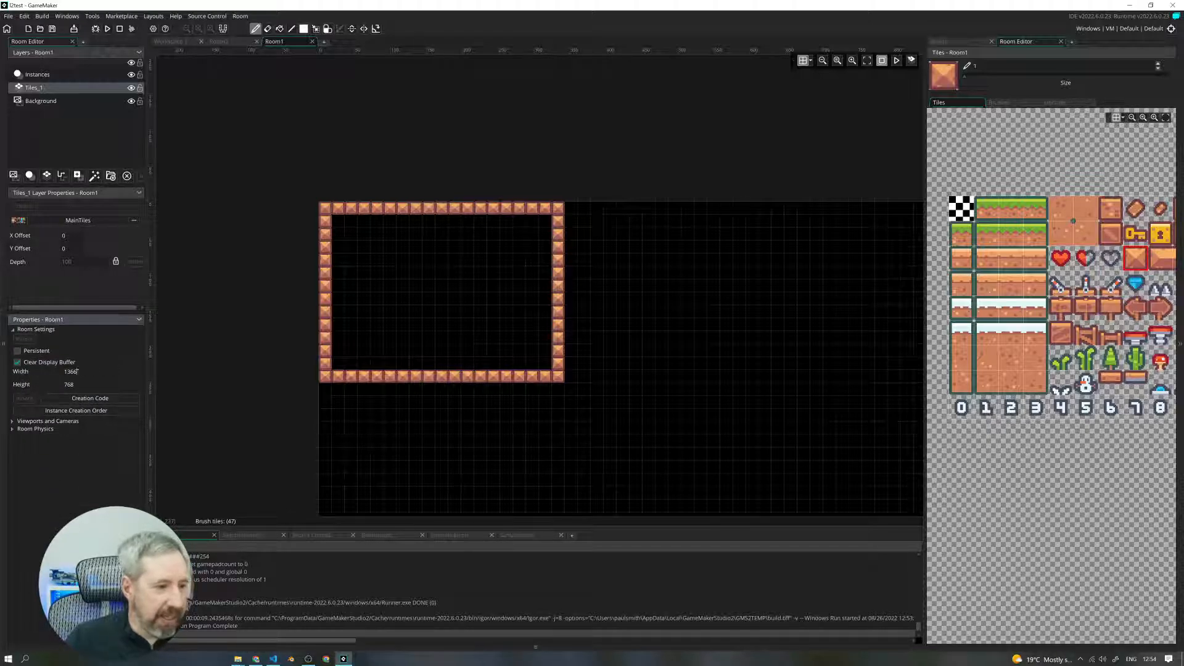
{"action": "left_click", "coordinate": [64, 371]}
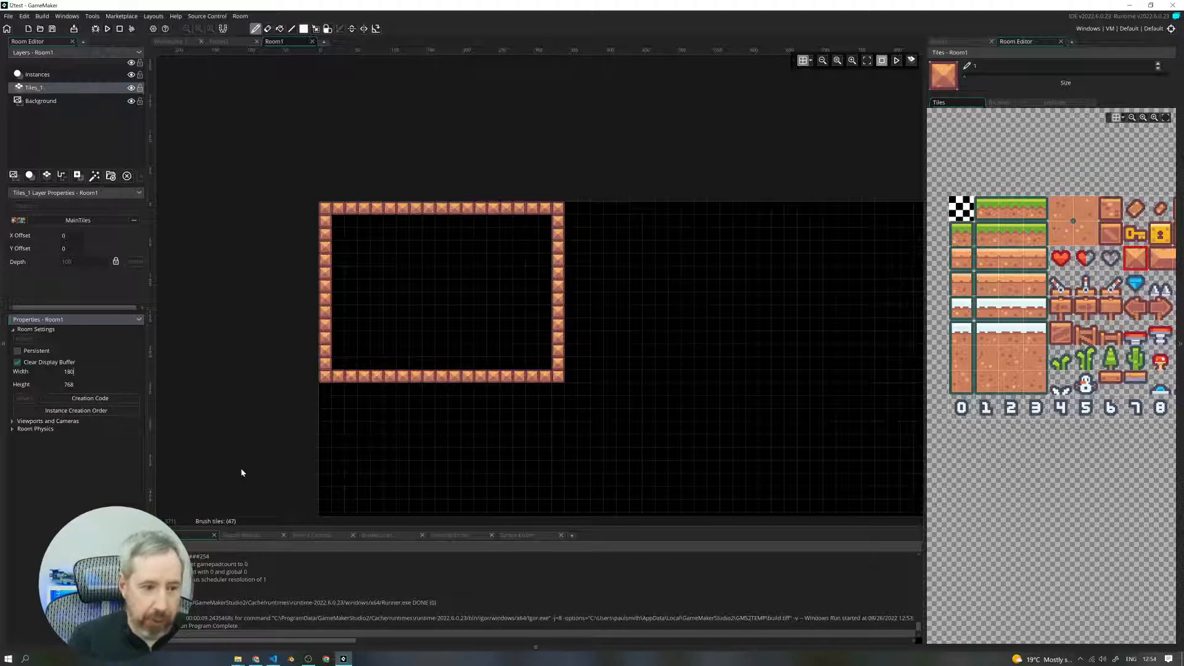
{"action": "key", "text": "Return"}
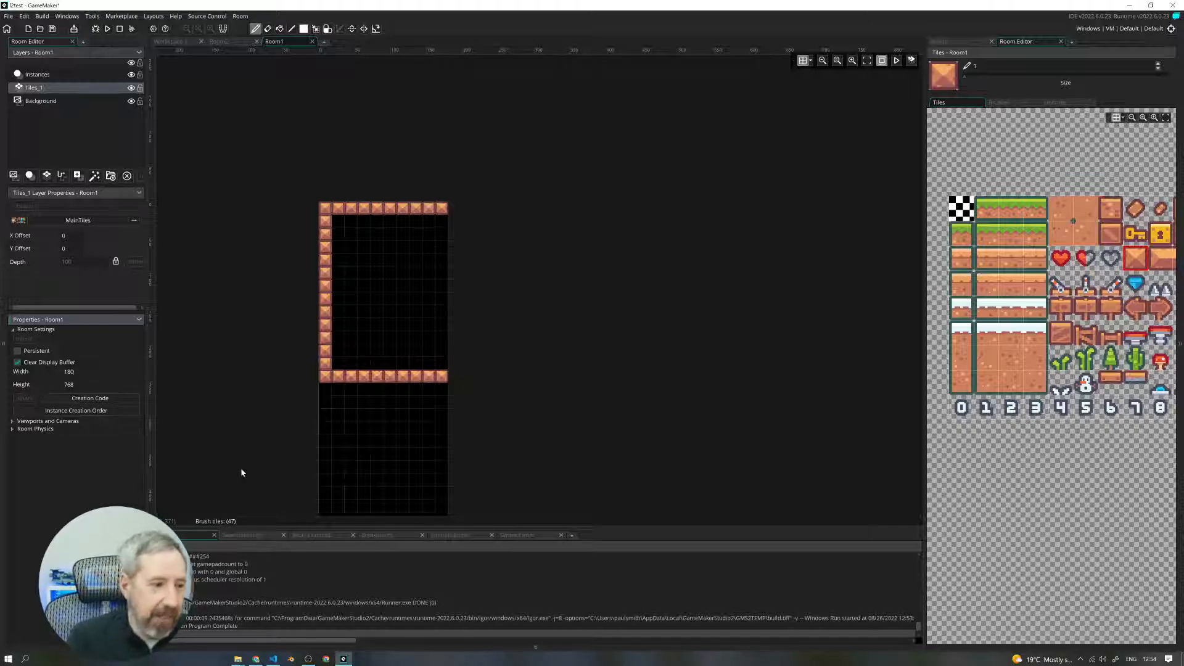
Step: Set Room1's width to 360
{"action": "key", "text": "BackSpace"}
{"action": "key", "text": "BackSpace"}
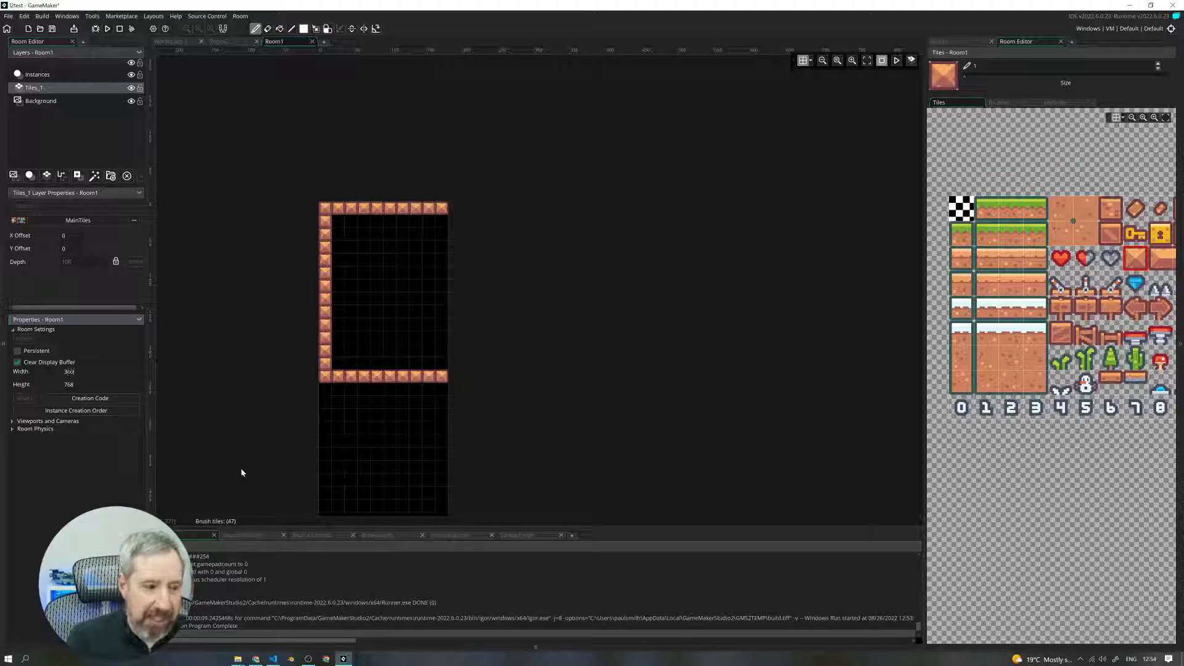
{"action": "key", "text": "Return"}
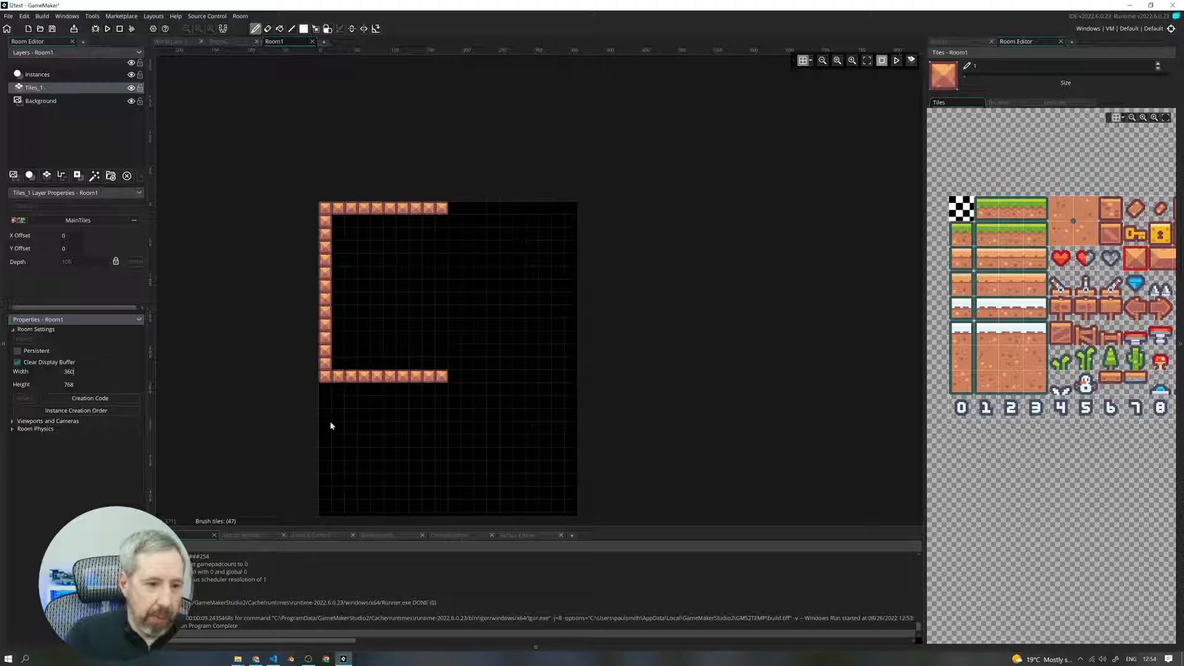
Step: Extend the brown block tiles along the rest of the room's top edge and down its right edge to the existing bottom row's level
{"action": "scroll", "coordinate": [532, 351], "scroll_direction": "down", "scroll_amount": 1}
{"action": "scroll", "coordinate": [531, 351], "scroll_direction": "up", "scroll_amount": 2}
{"action": "mouse_move", "coordinate": [454, 240]}
{"action": "left_mouse_down"}
{"action": "mouse_move", "coordinate": [573, 240]}
{"action": "mouse_move", "coordinate": [574, 408]}
{"action": "left_mouse_up"}
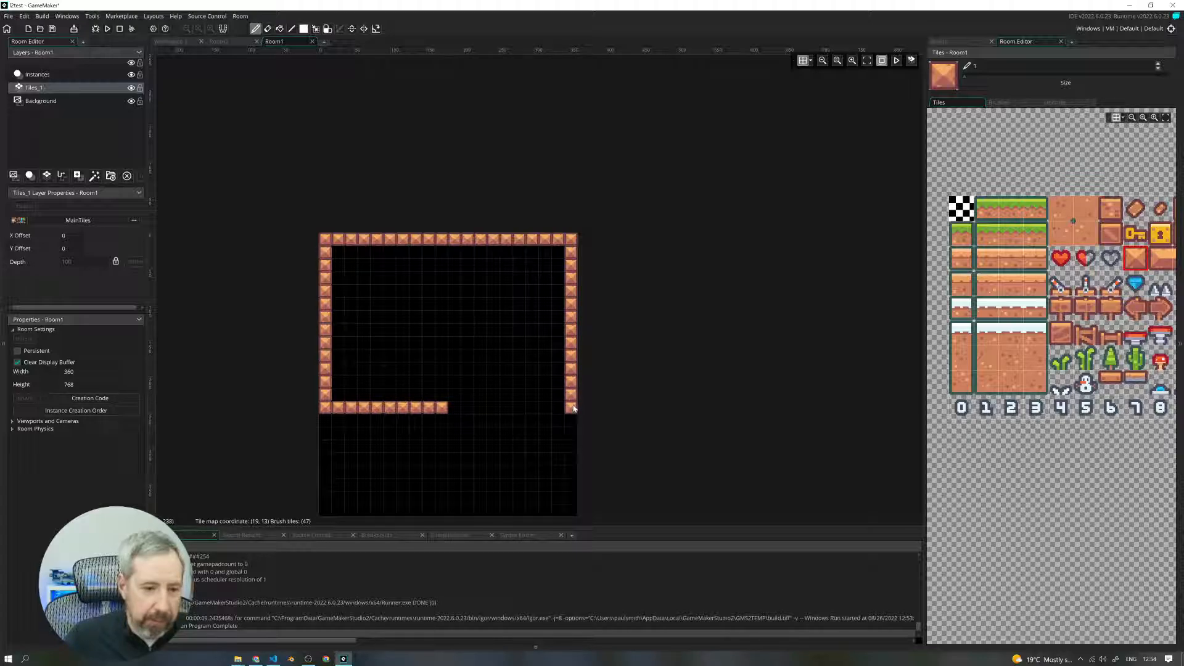
Step: Set Room1's height to 360
{"action": "left_click", "coordinate": [77, 384]}
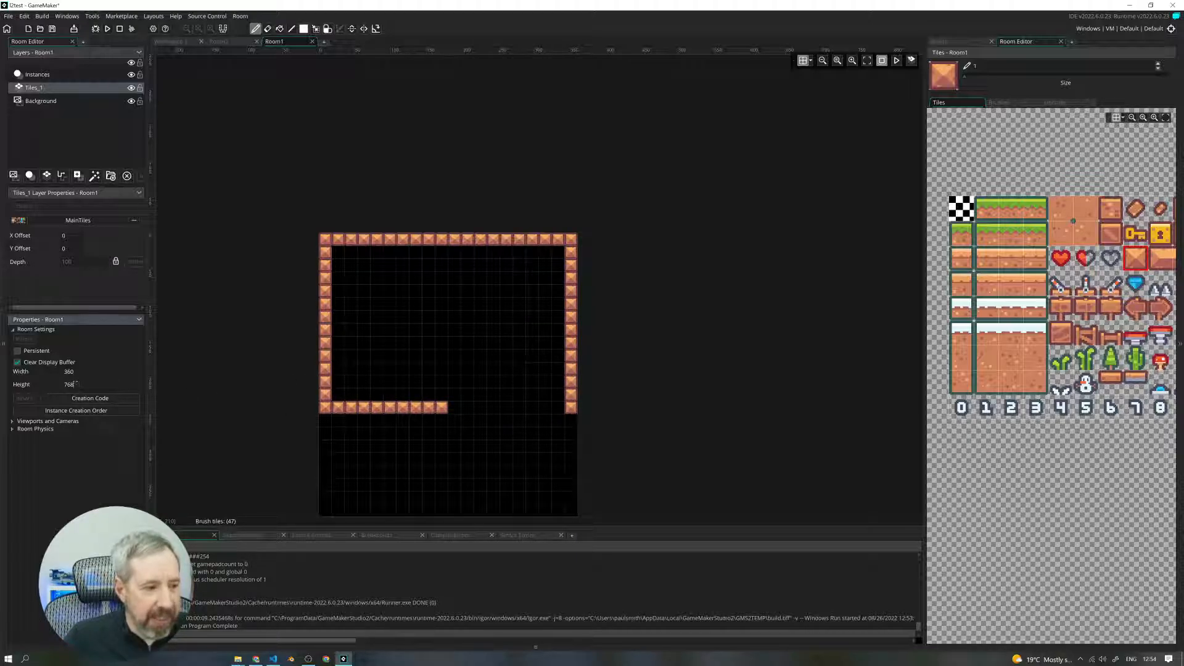
{"action": "type", "text": "3"}
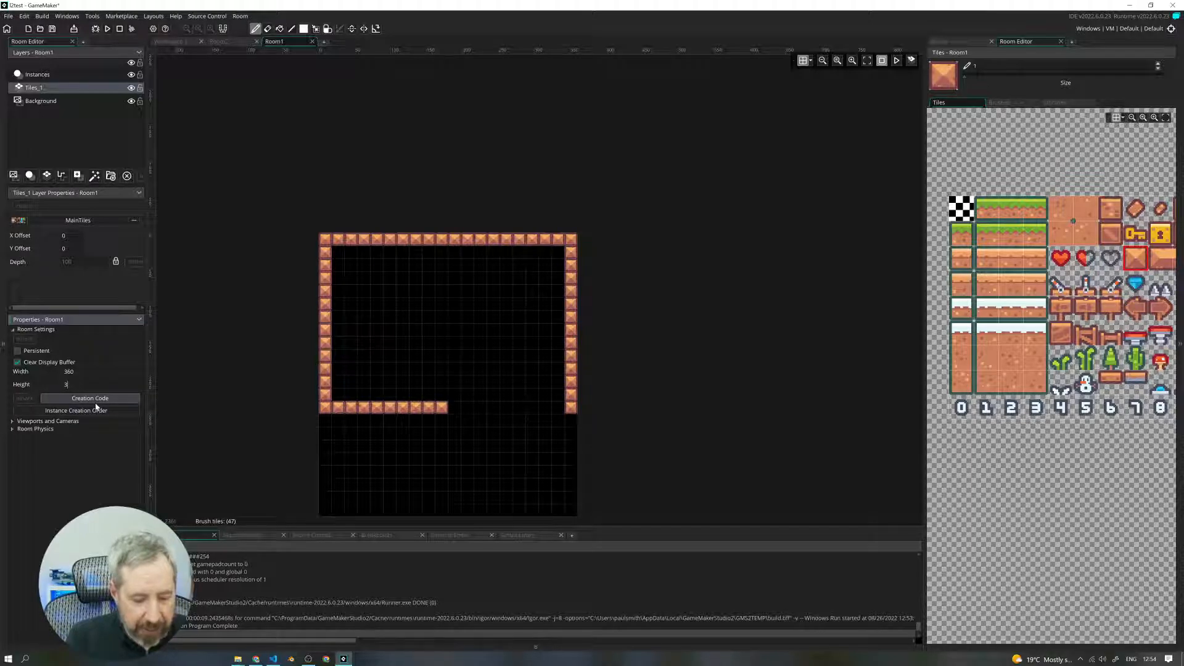
{"action": "type", "text": "60"}
{"action": "key", "text": "Return"}
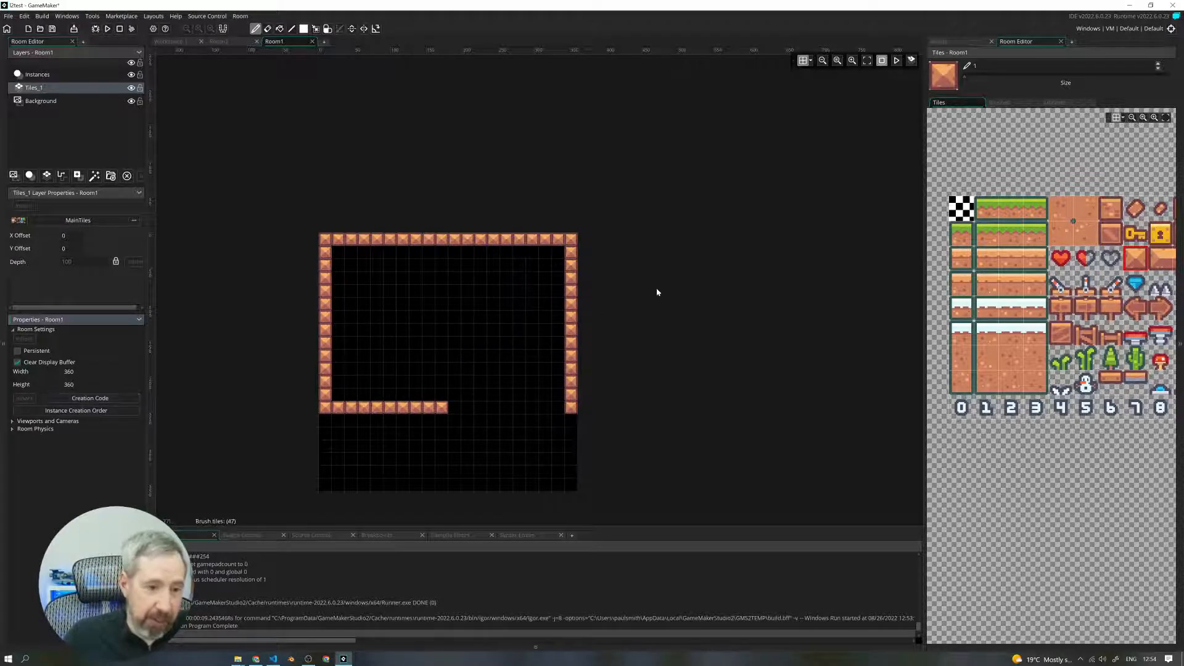
{"action": "middle_click_drag", "start_coordinate": [694, 373], "coordinate": [712, 318]}
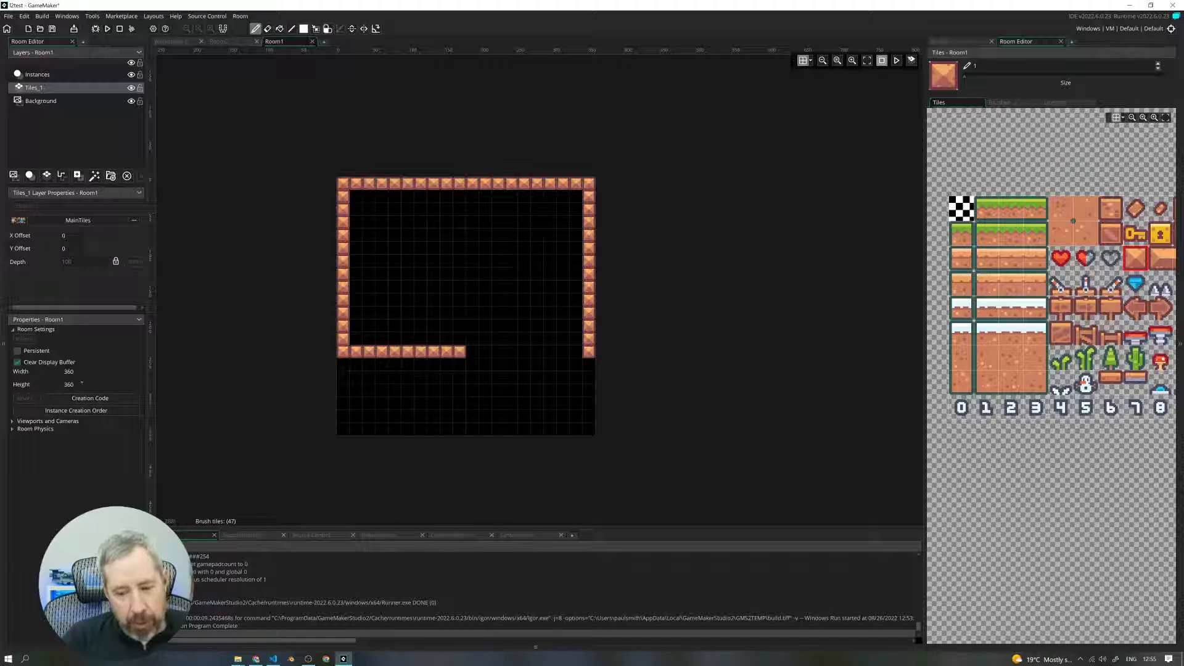
{"action": "left_click", "coordinate": [28, 659]}
{"action": "type", "text": "calc"}
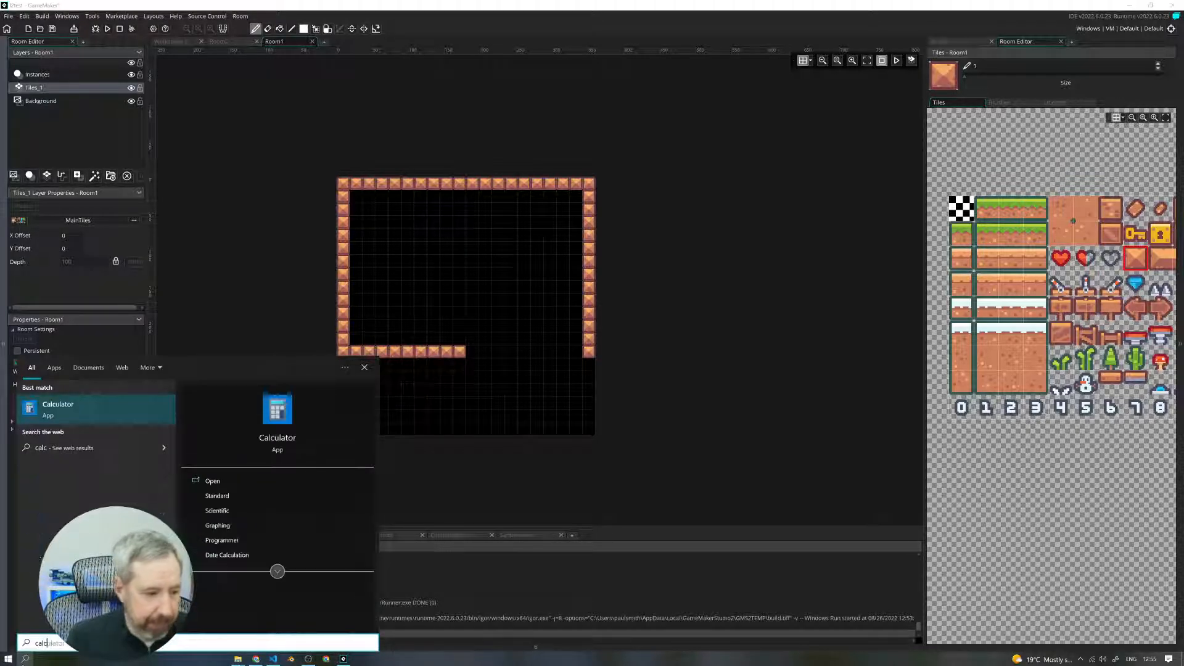
{"action": "type", "text": "#"}
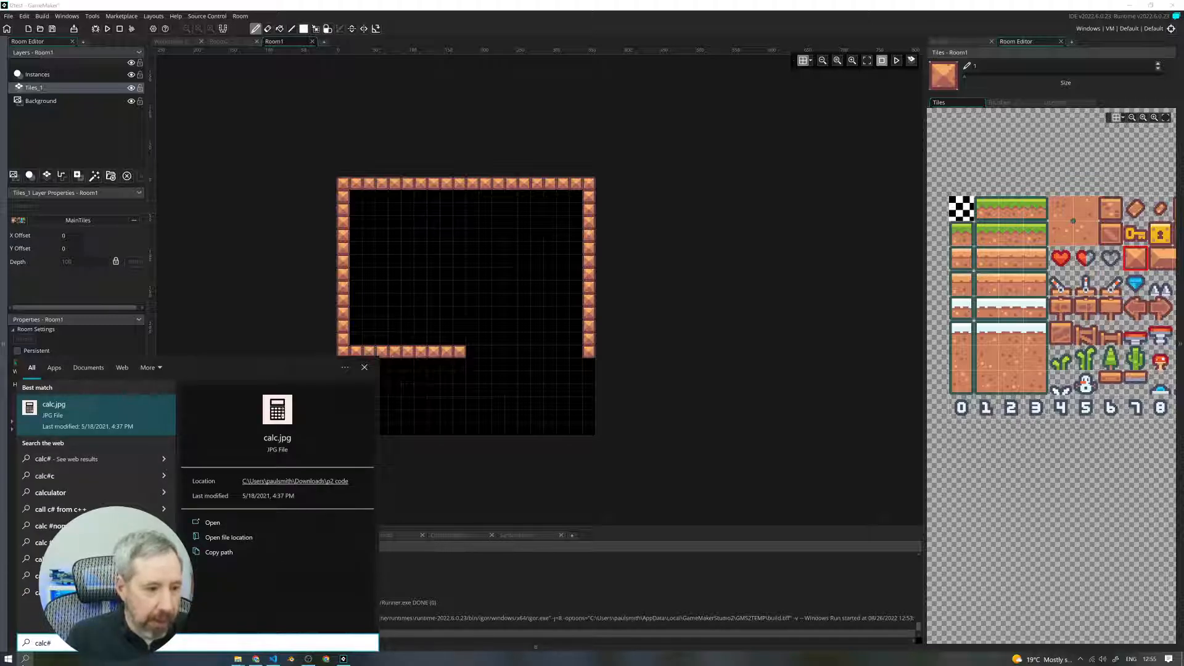
{"action": "key", "text": "Return"}
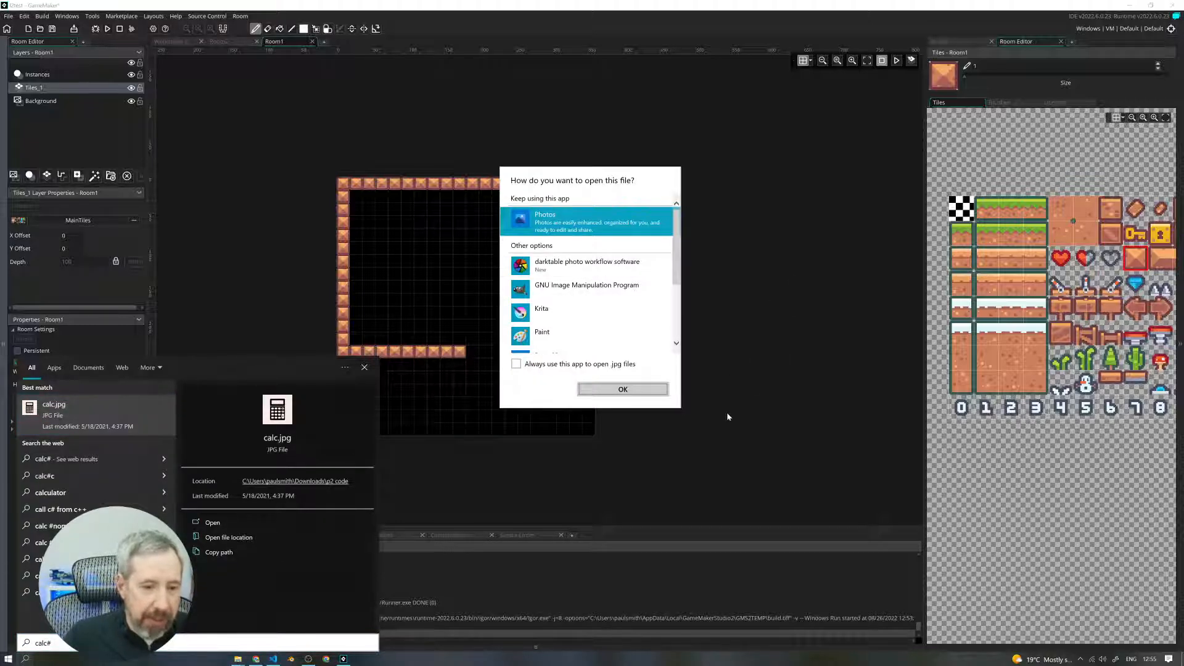
{"action": "key", "text": "Escape"}
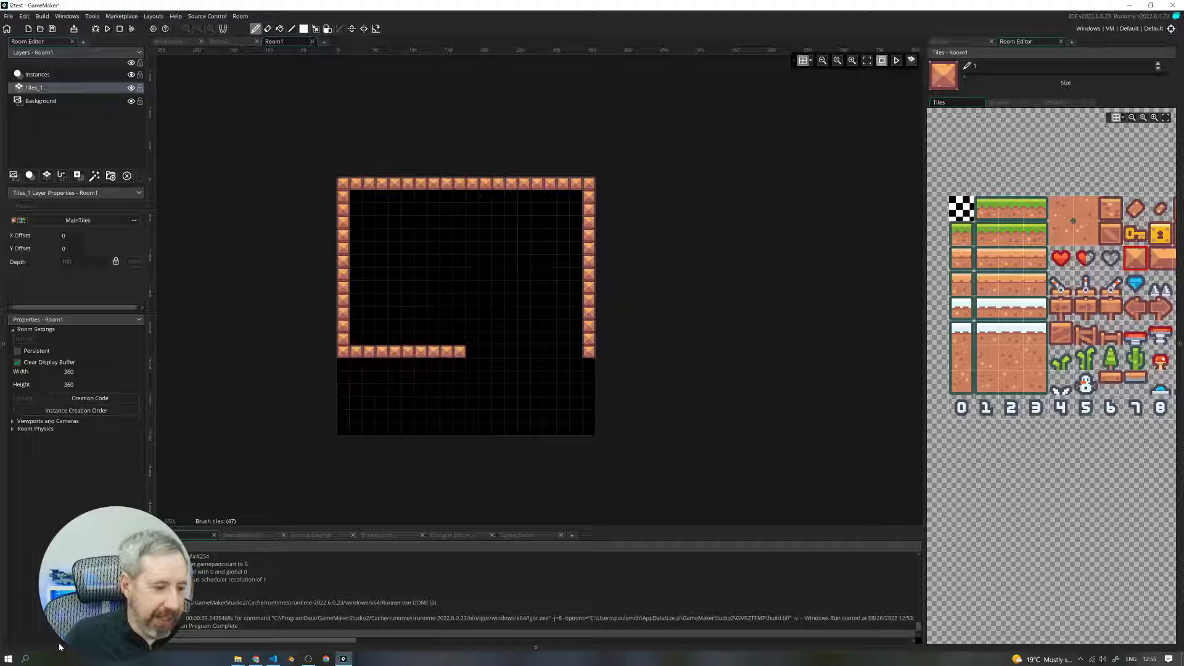
Step: Open Calculator beside the room and multiply 18 by 16
{"action": "left_click", "coordinate": [25, 659]}
{"action": "type", "text": "cal"}
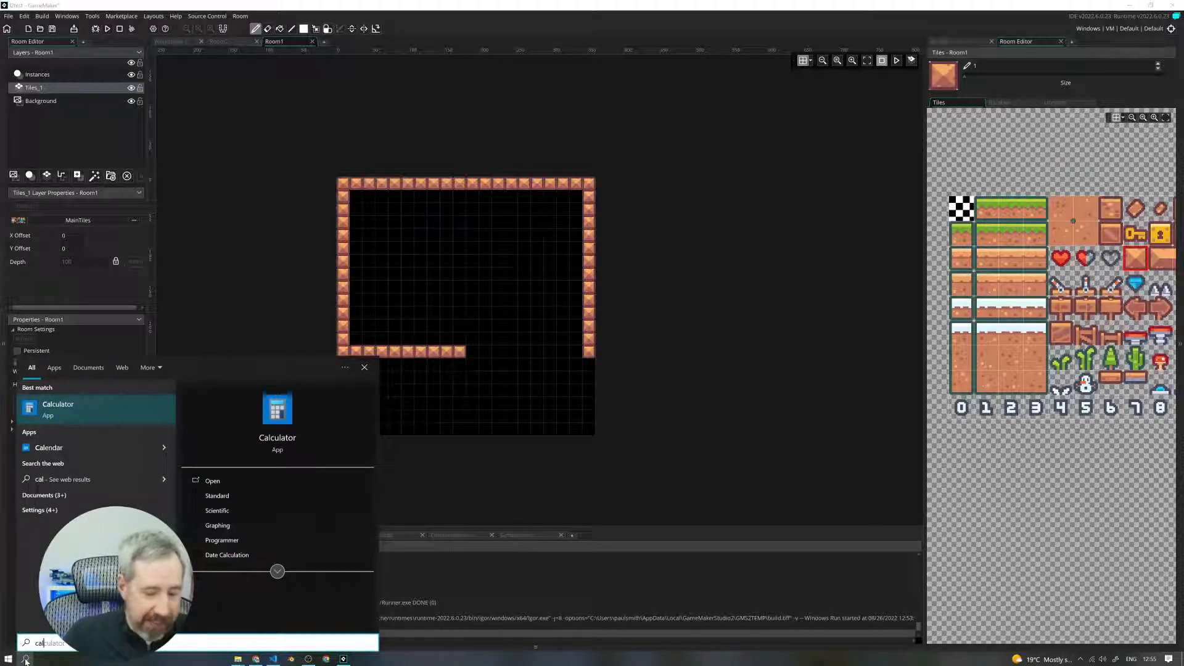
{"action": "key", "text": "Return"}
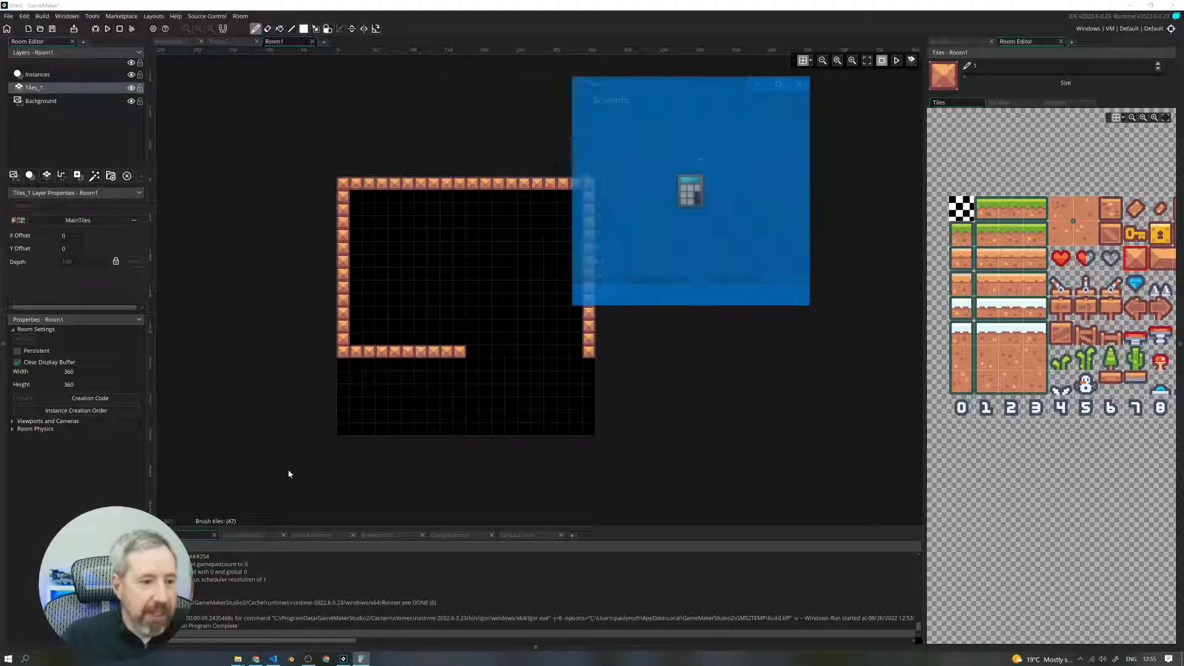
{"action": "left_click_drag", "start_coordinate": [686, 82], "coordinate": [728, 151]}
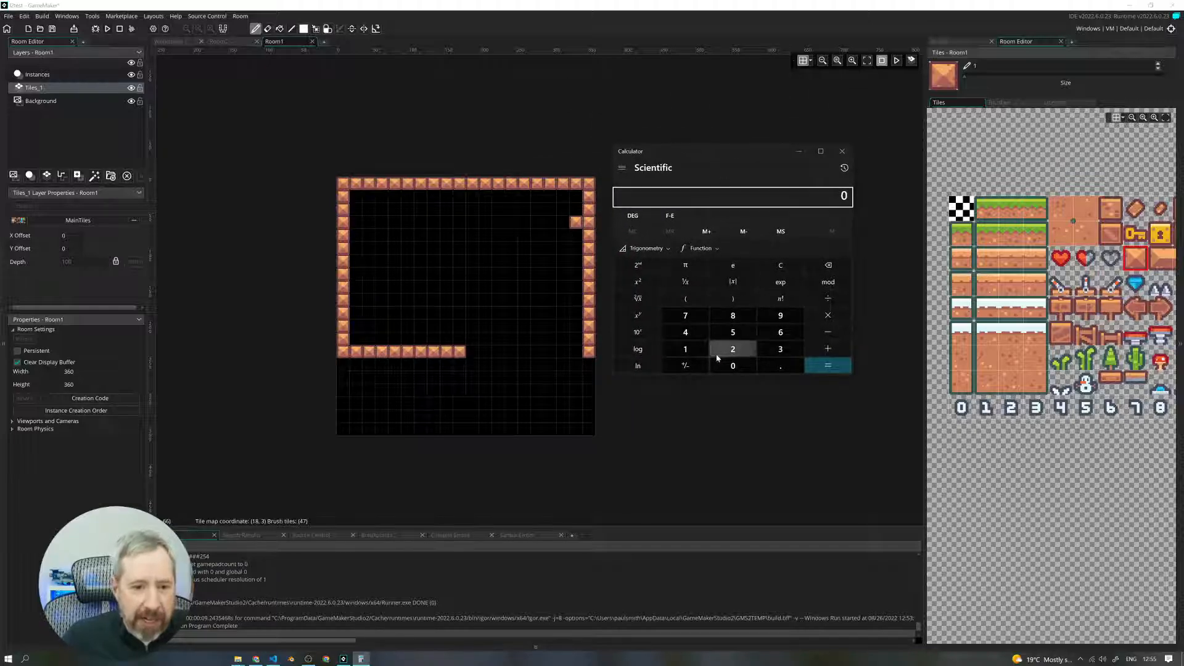
{"action": "left_click", "coordinate": [685, 349]}
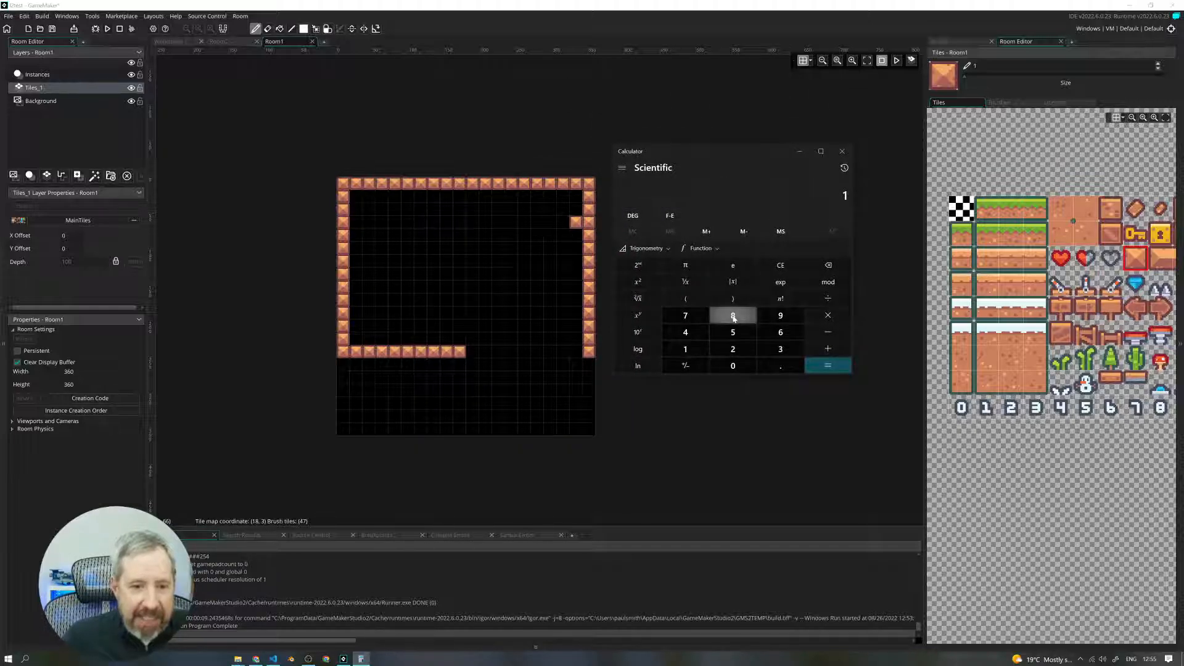
{"action": "left_click", "coordinate": [733, 315]}
{"action": "left_click", "coordinate": [464, 194]}
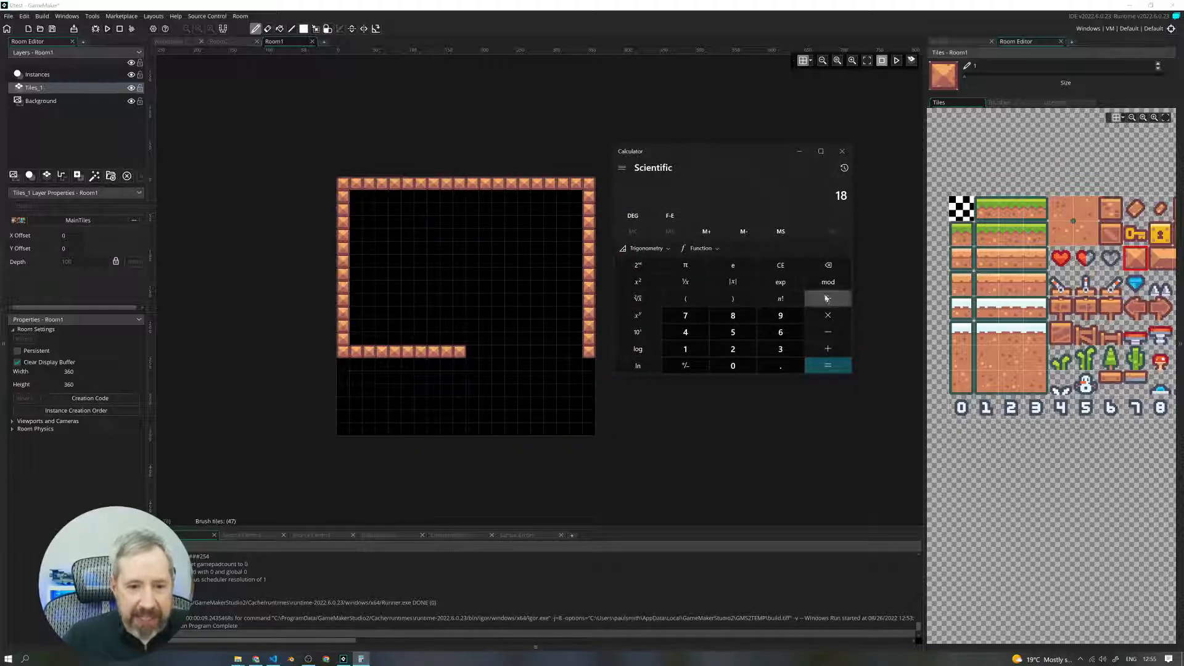
{"action": "left_click", "coordinate": [820, 317]}
{"action": "left_click", "coordinate": [685, 349]}
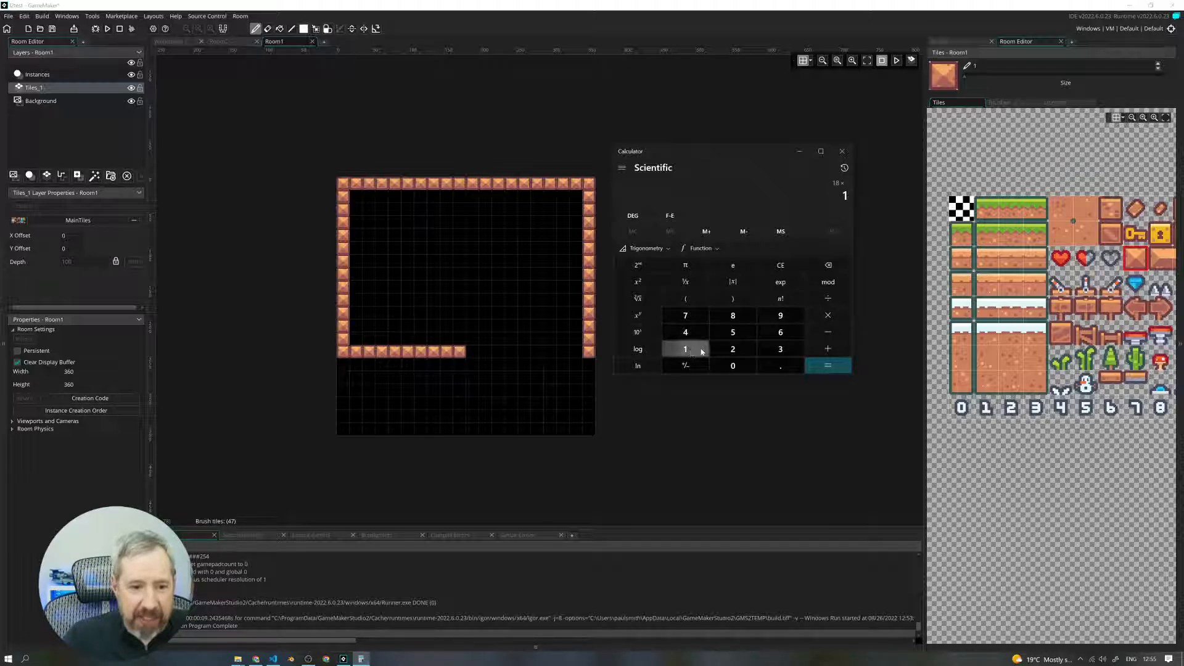
{"action": "left_click", "coordinate": [780, 333]}
{"action": "left_click", "coordinate": [829, 366]}
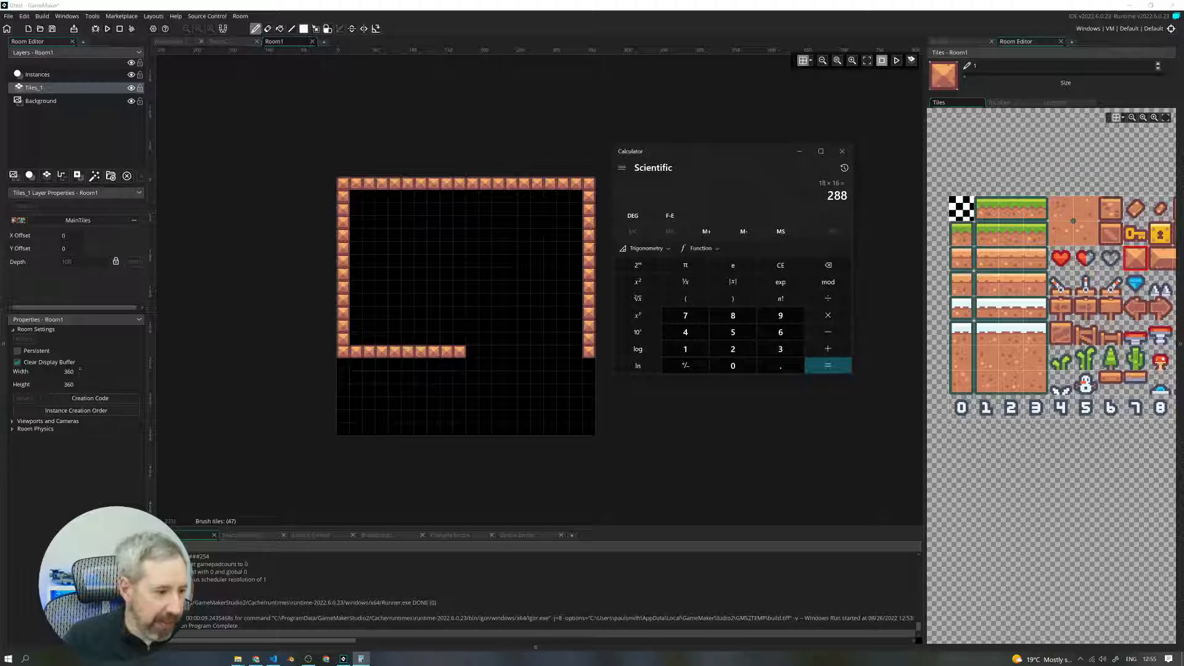
Step: Set Room1's height to 288
{"action": "left_click", "coordinate": [50, 382]}
{"action": "type", "text": "288"}
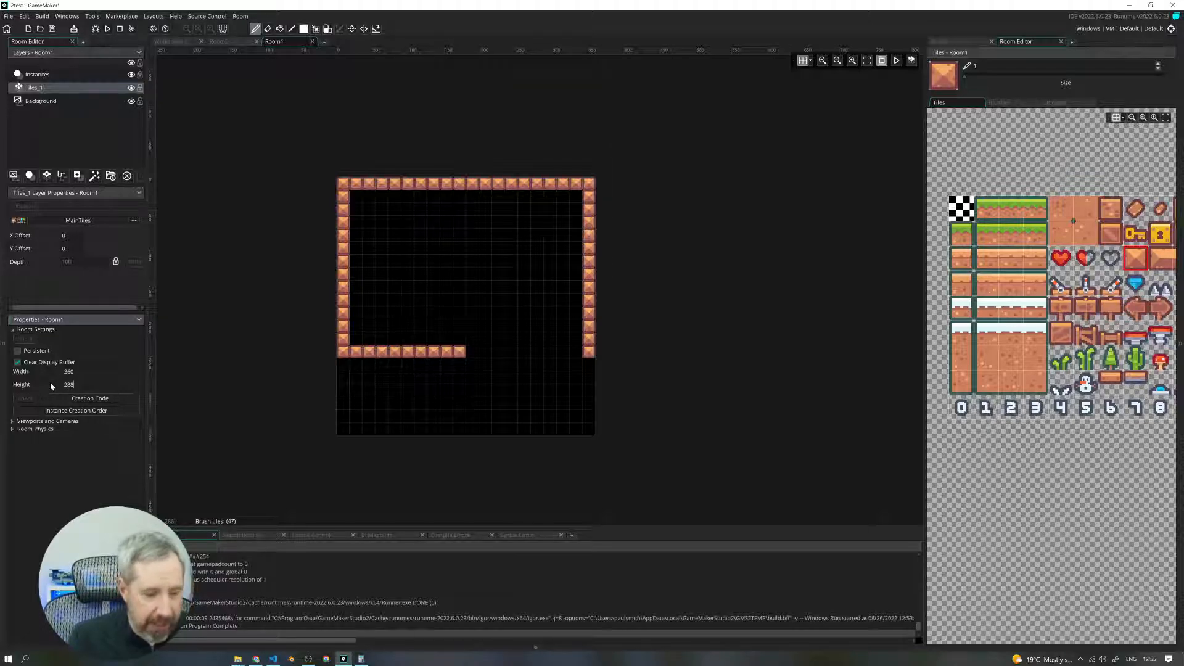
{"action": "key", "text": "Return"}
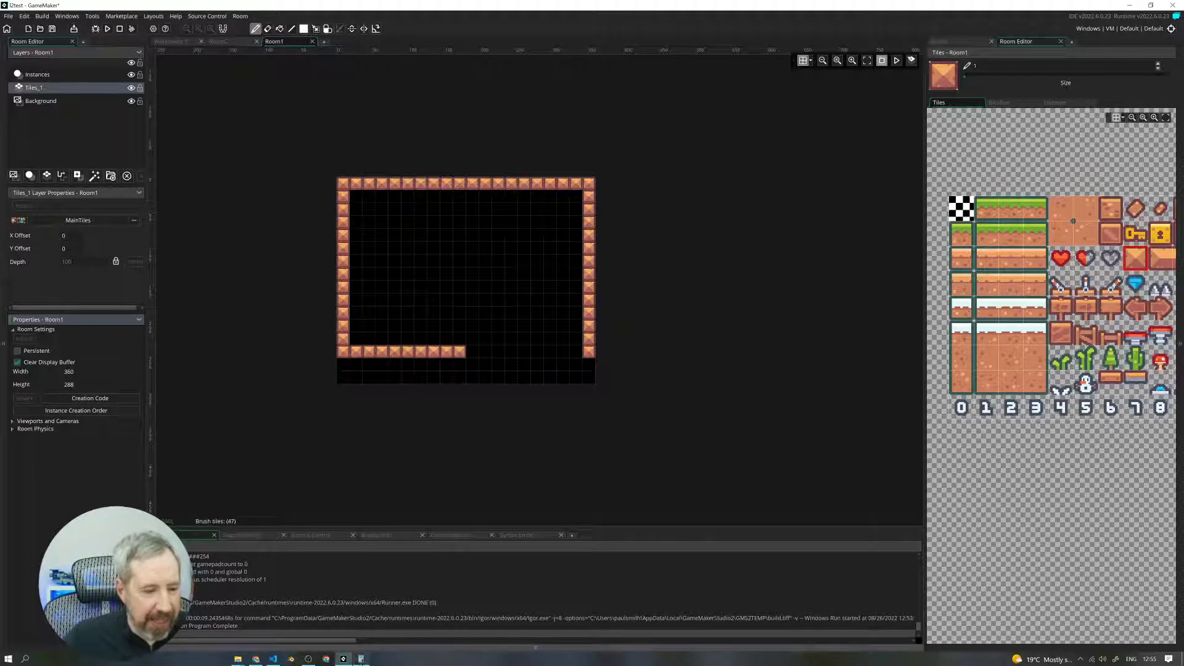
Step: Return to Calculator and multiply 14 by 18
{"action": "left_click", "coordinate": [360, 659]}
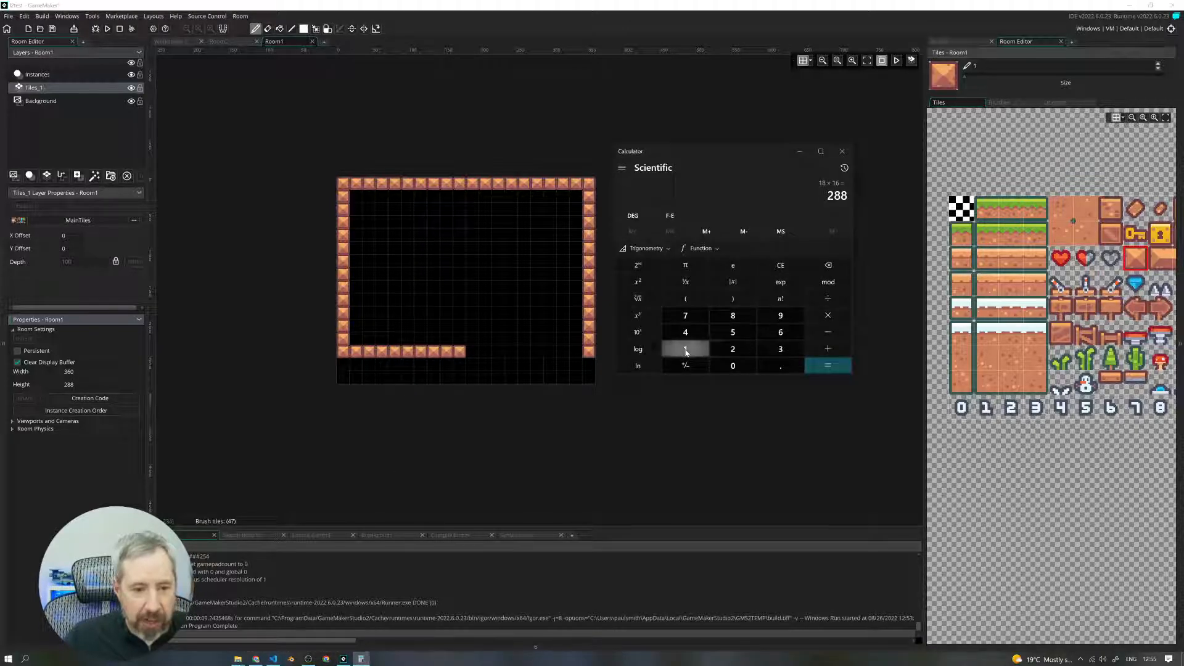
{"action": "left_click", "coordinate": [685, 349]}
{"action": "left_click", "coordinate": [685, 332]}
{"action": "left_click", "coordinate": [828, 316]}
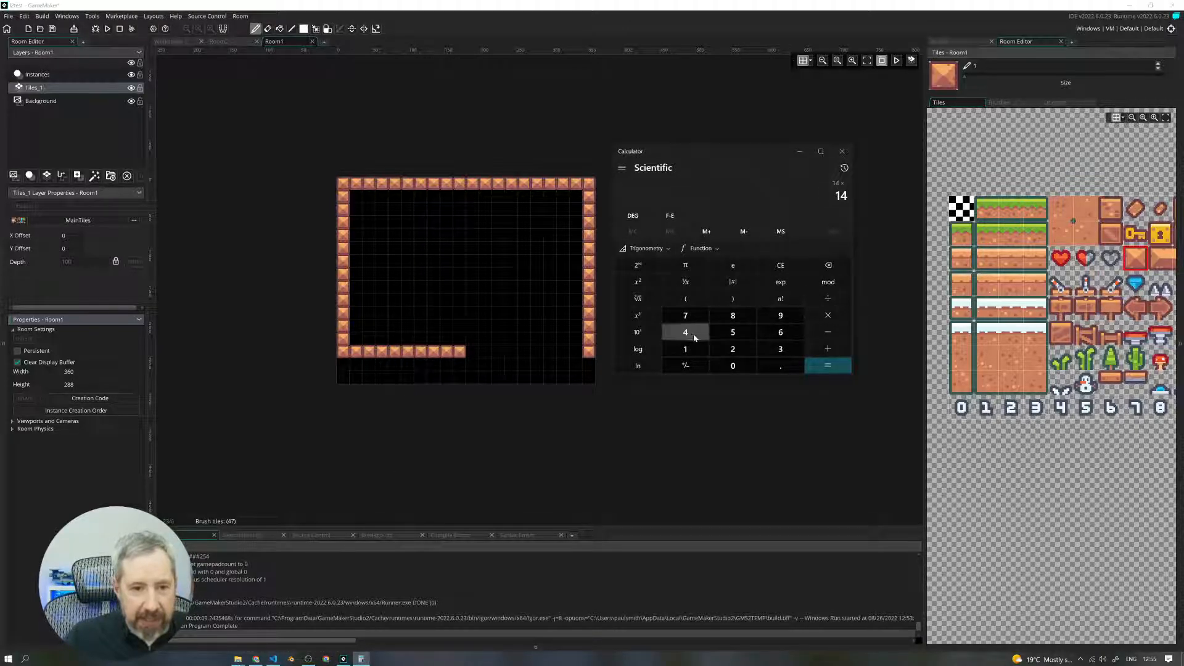
{"action": "left_click", "coordinate": [685, 349]}
{"action": "left_click", "coordinate": [732, 315]}
{"action": "left_click", "coordinate": [828, 365]}
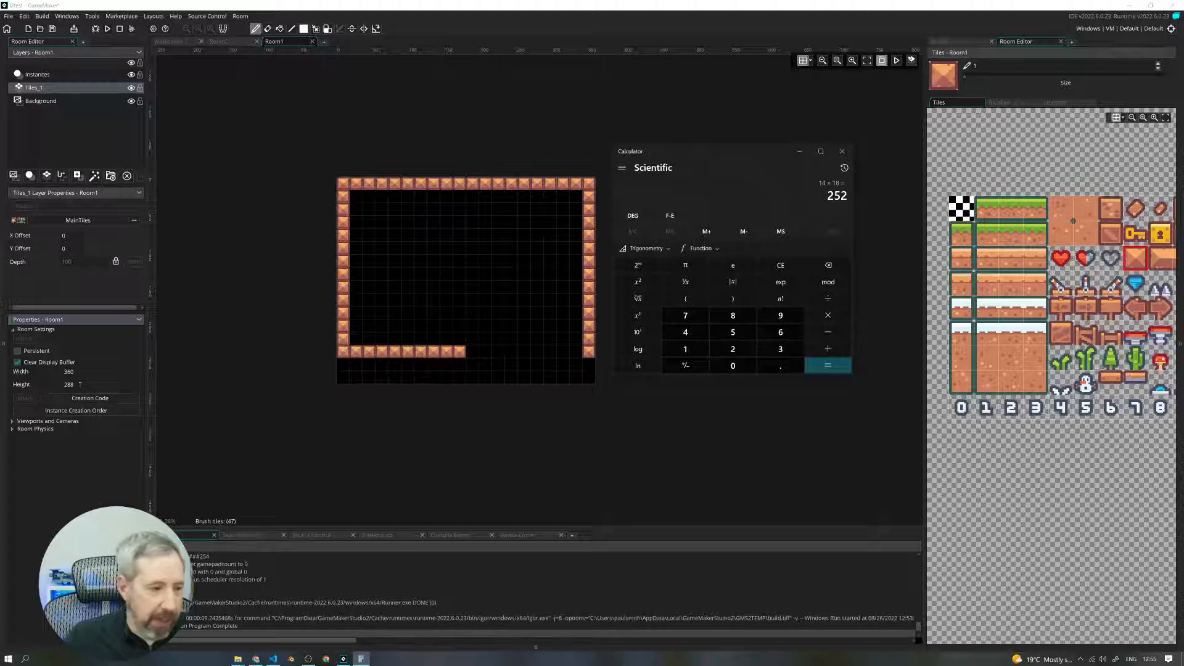
Step: Set Room1's height to 252
{"action": "left_click", "coordinate": [80, 384]}
{"action": "type", "text": "25"}
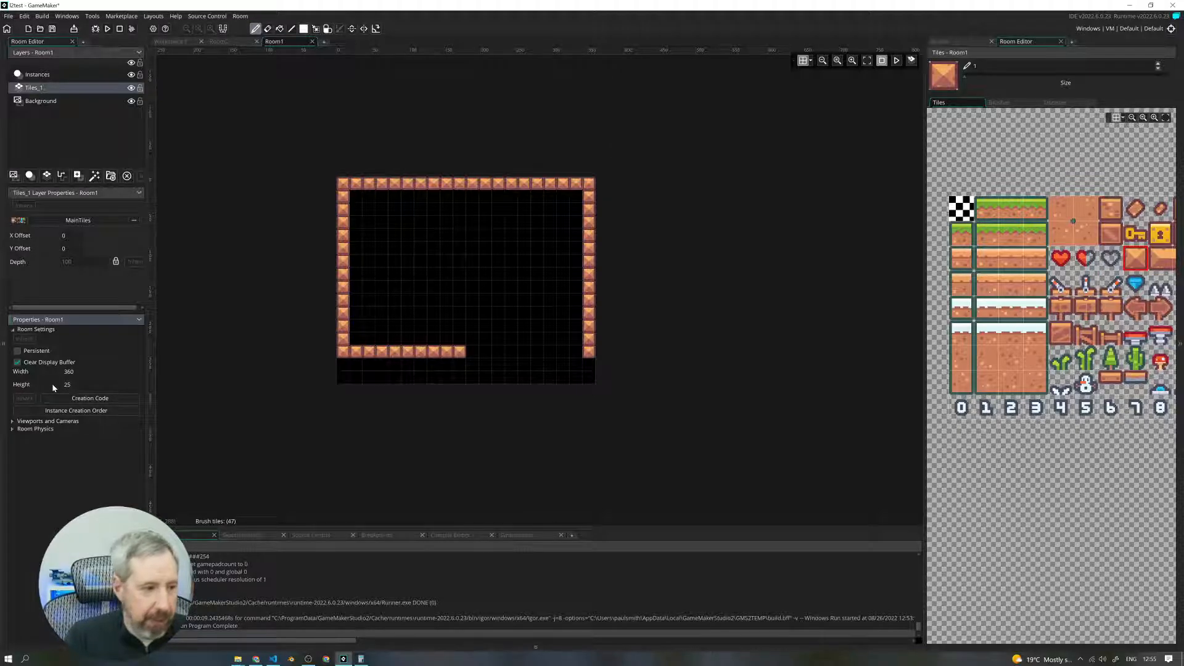
{"action": "type", "text": "2"}
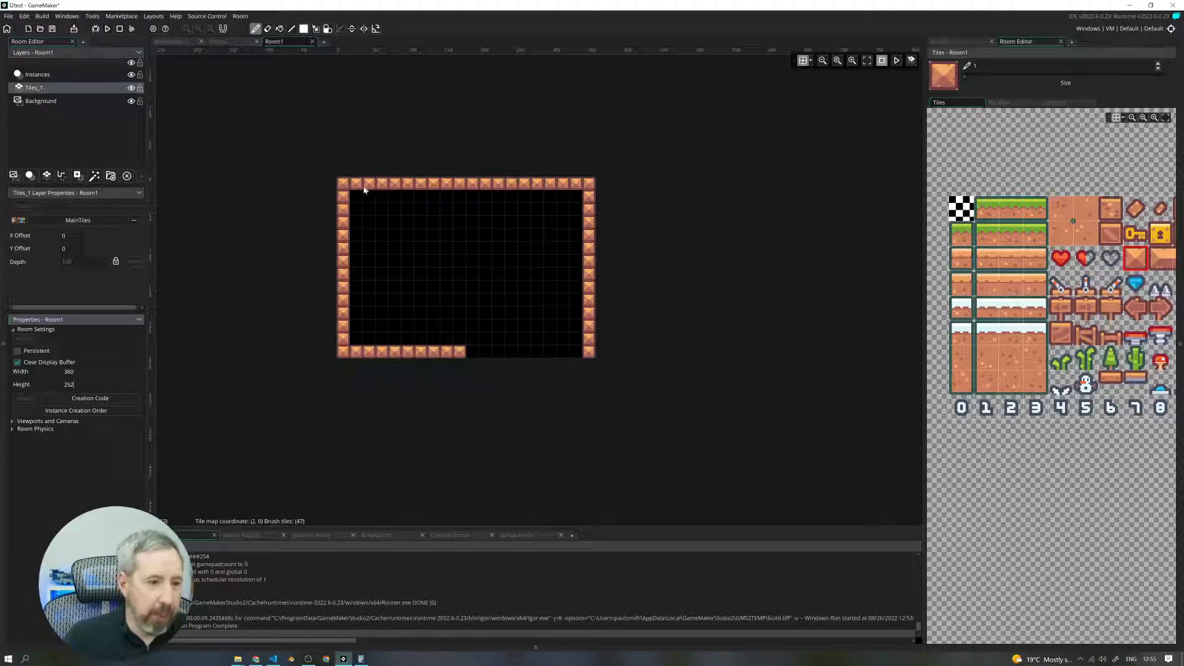
Step: Fill the gap in the frame's bottom row with brown block tiles, and erase the top row's tiles between the two corner blocks
{"action": "left_click", "coordinate": [356, 249]}
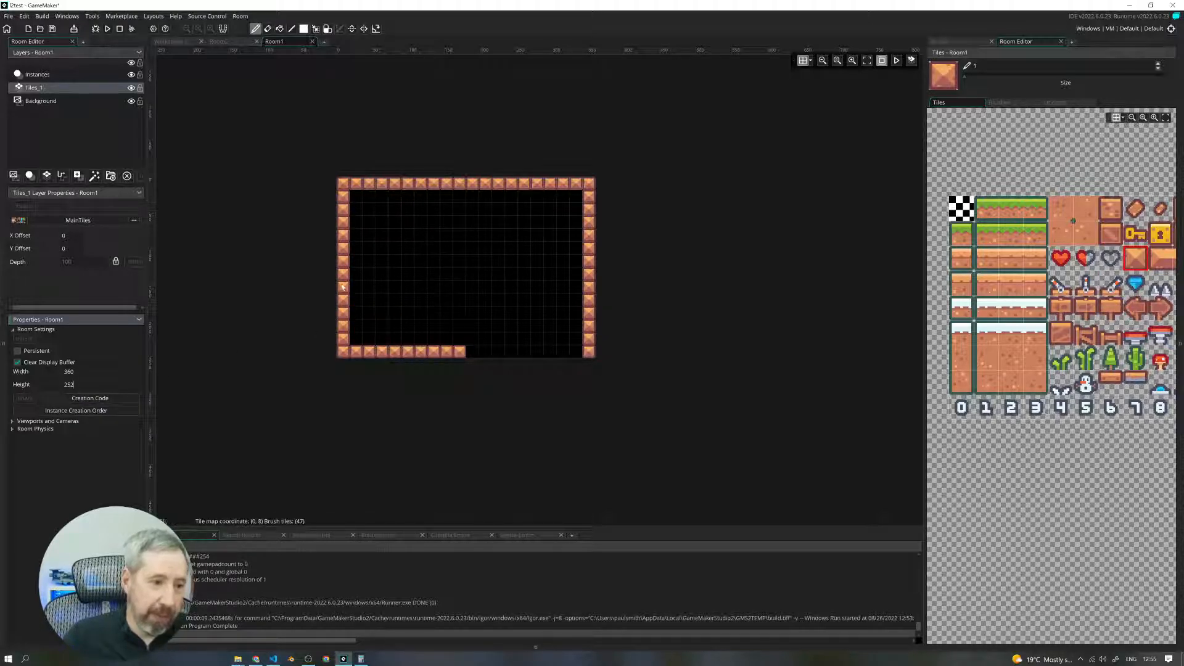
{"action": "left_click_drag", "start_coordinate": [472, 352], "coordinate": [582, 353]}
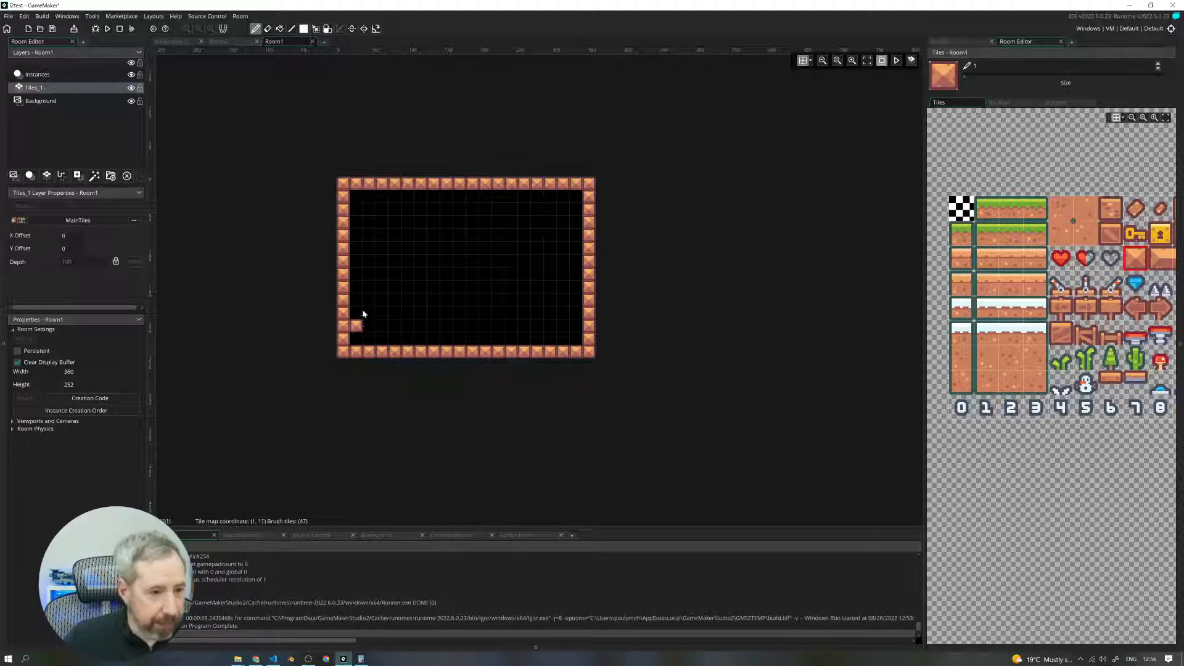
{"action": "left_click", "coordinate": [961, 209]}
{"action": "left_click_drag", "start_coordinate": [349, 183], "coordinate": [565, 186]}
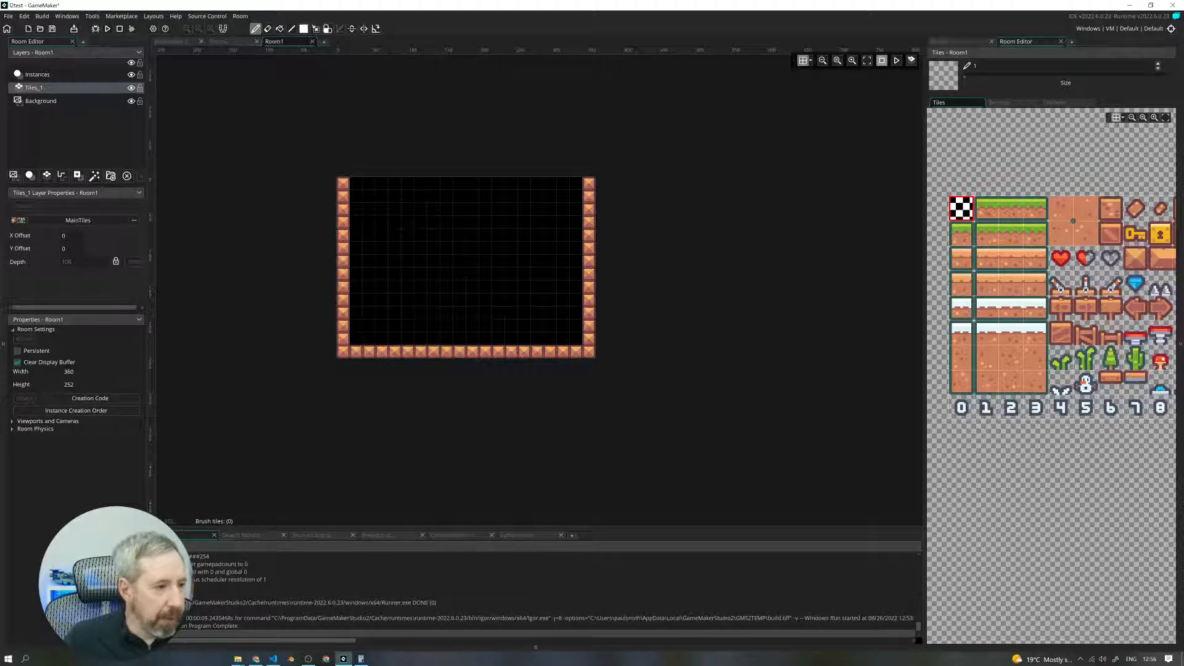
Step: Change the Background layer's colour to blue, hex 0080DE, with red 0, green 128 and blue 222
{"action": "left_click", "coordinate": [38, 102]}
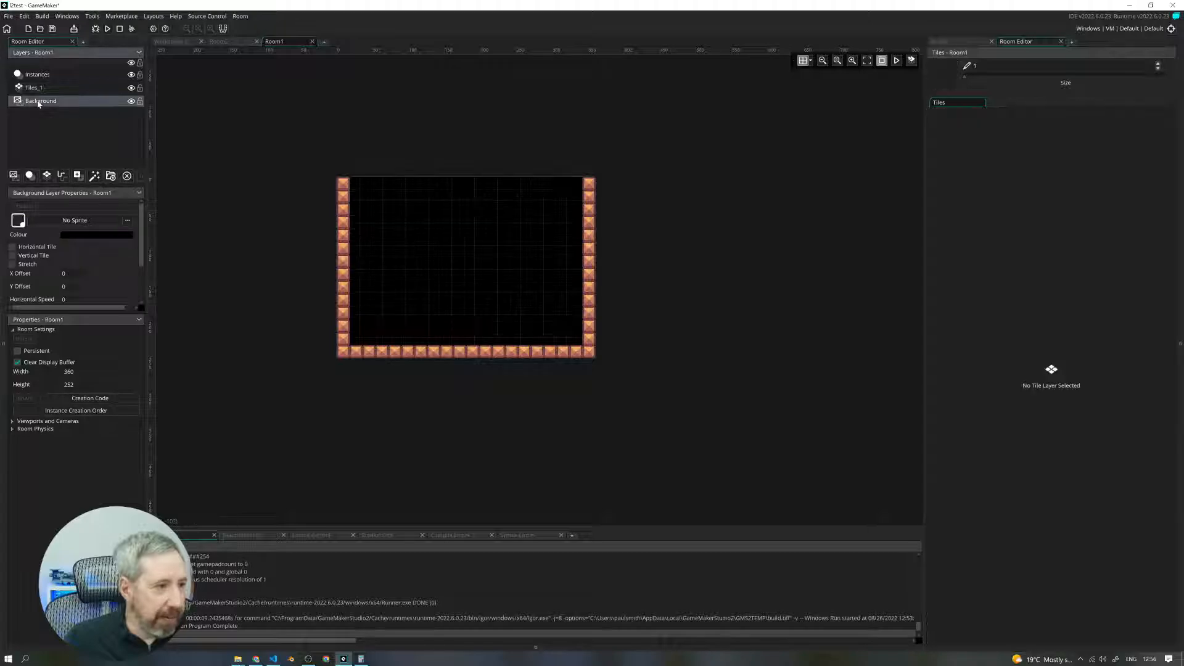
{"action": "left_click", "coordinate": [108, 233]}
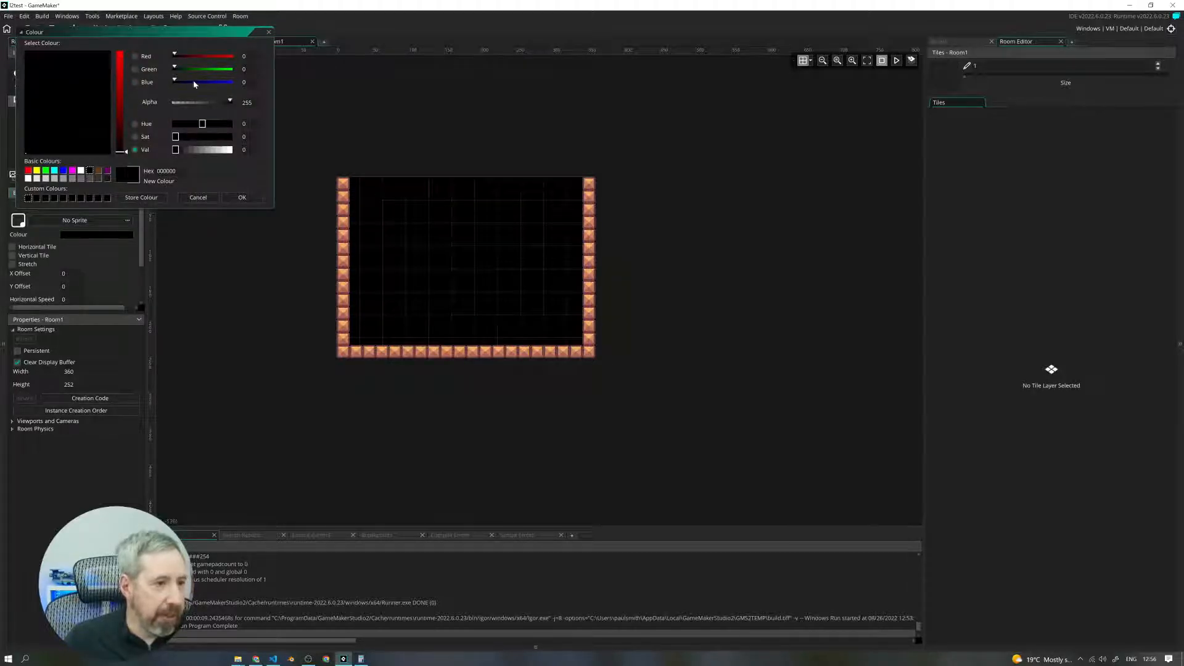
{"action": "mouse_move", "coordinate": [194, 81]}
{"action": "left_mouse_down"}
{"action": "mouse_move", "coordinate": [224, 81]}
{"action": "mouse_move", "coordinate": [187, 67]}
{"action": "mouse_move", "coordinate": [202, 66]}
{"action": "left_mouse_up"}
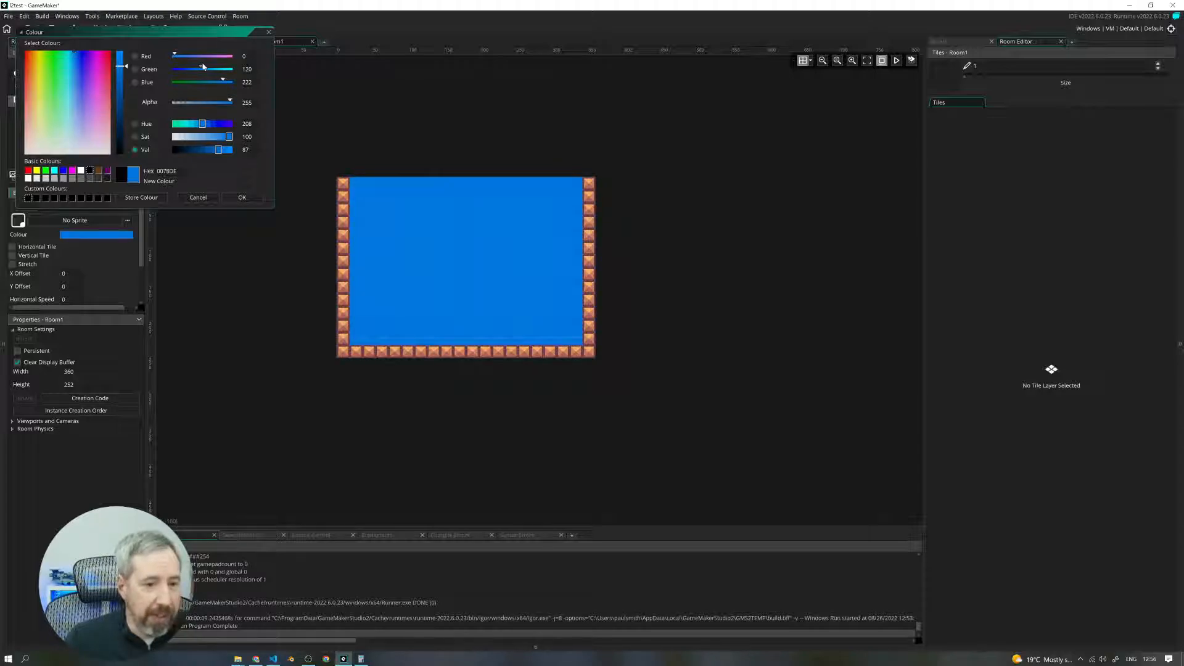
{"action": "left_click_drag", "start_coordinate": [202, 67], "coordinate": [205, 66]}
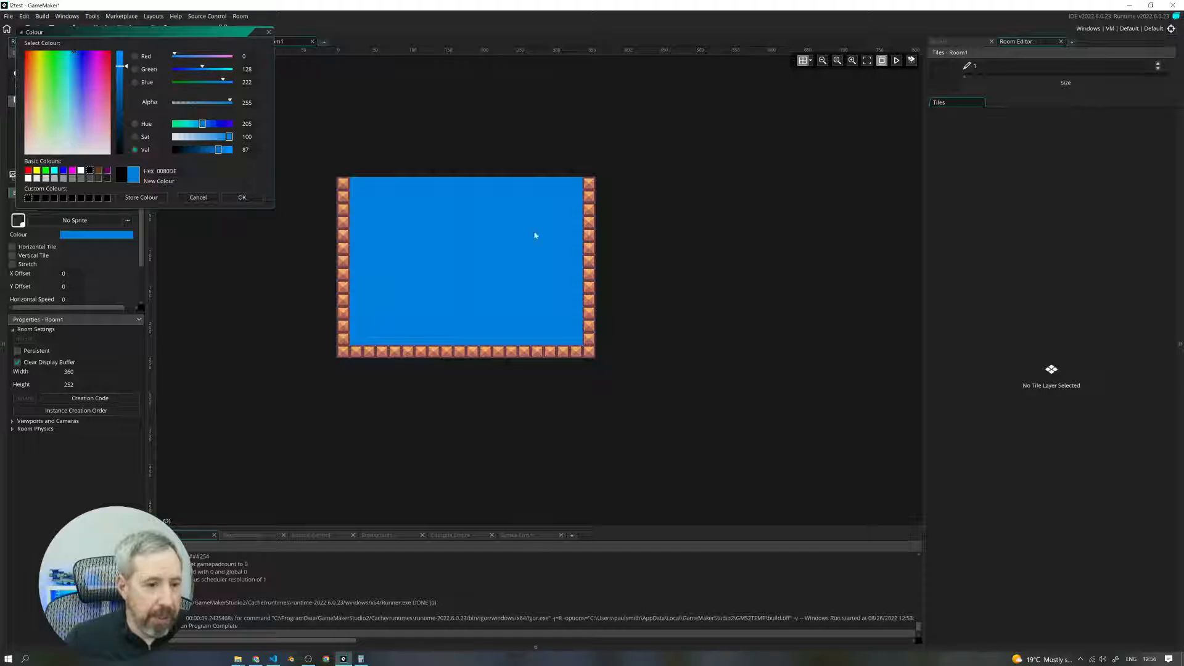
{"action": "left_click", "coordinate": [709, 257]}
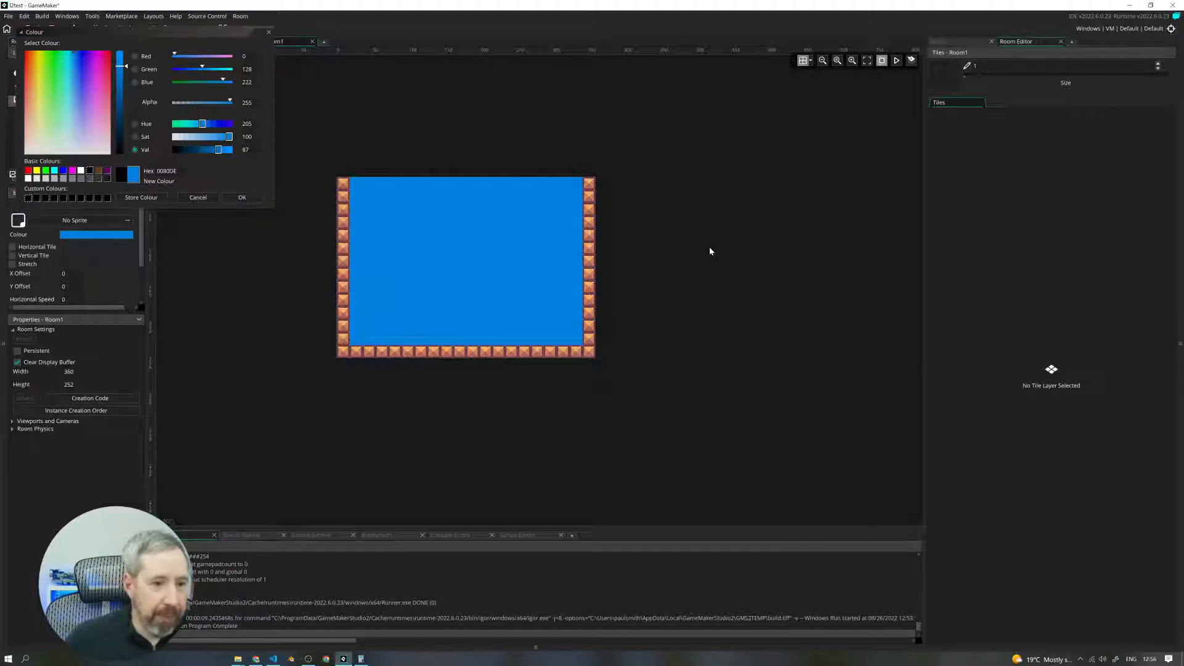
{"action": "left_click", "coordinate": [242, 197]}
{"action": "scroll", "coordinate": [684, 253], "scroll_direction": "left", "scroll_amount": 3}
{"action": "scroll", "coordinate": [743, 259], "scroll_direction": "up", "scroll_amount": 1}
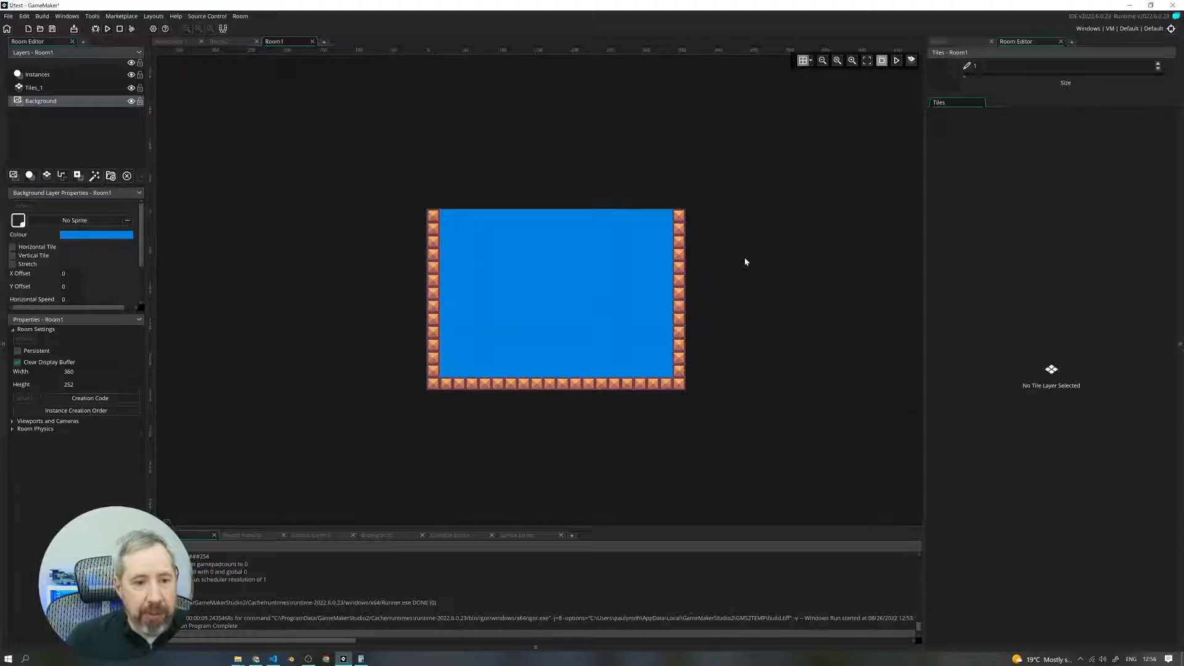
{"action": "scroll", "coordinate": [747, 260], "scroll_direction": "left", "scroll_amount": 3}
{"action": "scroll", "coordinate": [799, 268], "scroll_direction": "up", "scroll_amount": 1, "text": "ctrl"}
{"action": "scroll", "coordinate": [802, 271], "scroll_direction": "up", "scroll_amount": 3, "text": "ctrl"}
{"action": "scroll", "coordinate": [840, 252], "scroll_direction": "down", "scroll_amount": 3, "text": "ctrl"}
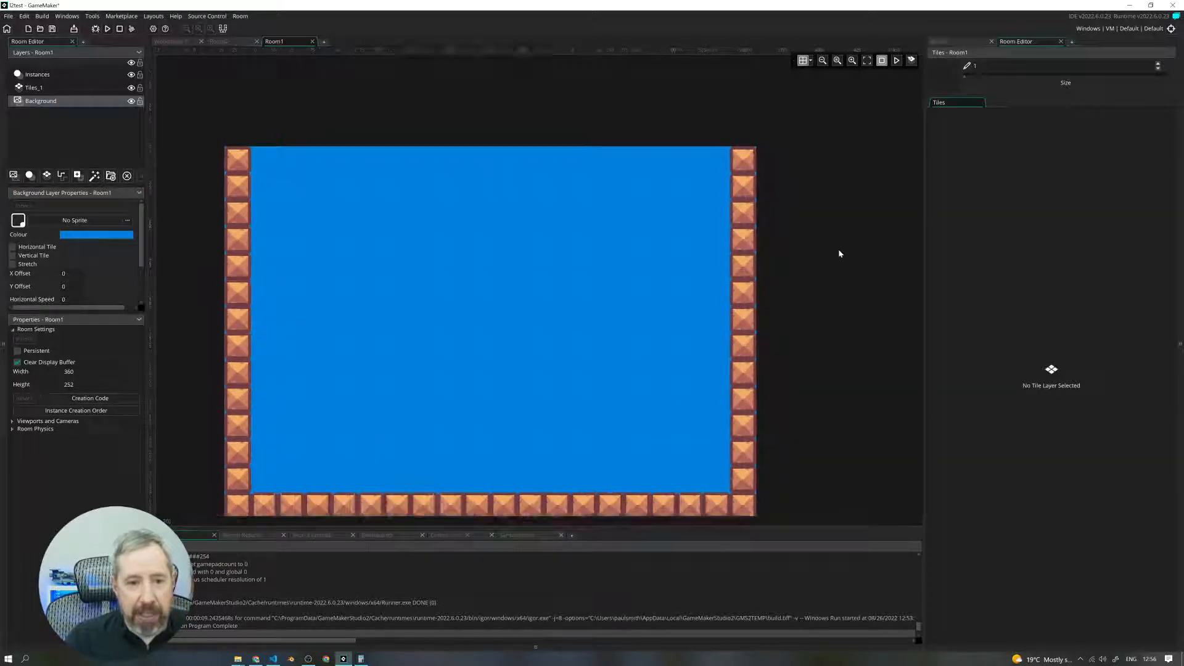
Step: On the Tiles_1 layer, paint a row of grass-topped ground tiles between the side walls, directly above the bottom block row
{"action": "middle_click_drag", "start_coordinate": [856, 283], "coordinate": [826, 239]}
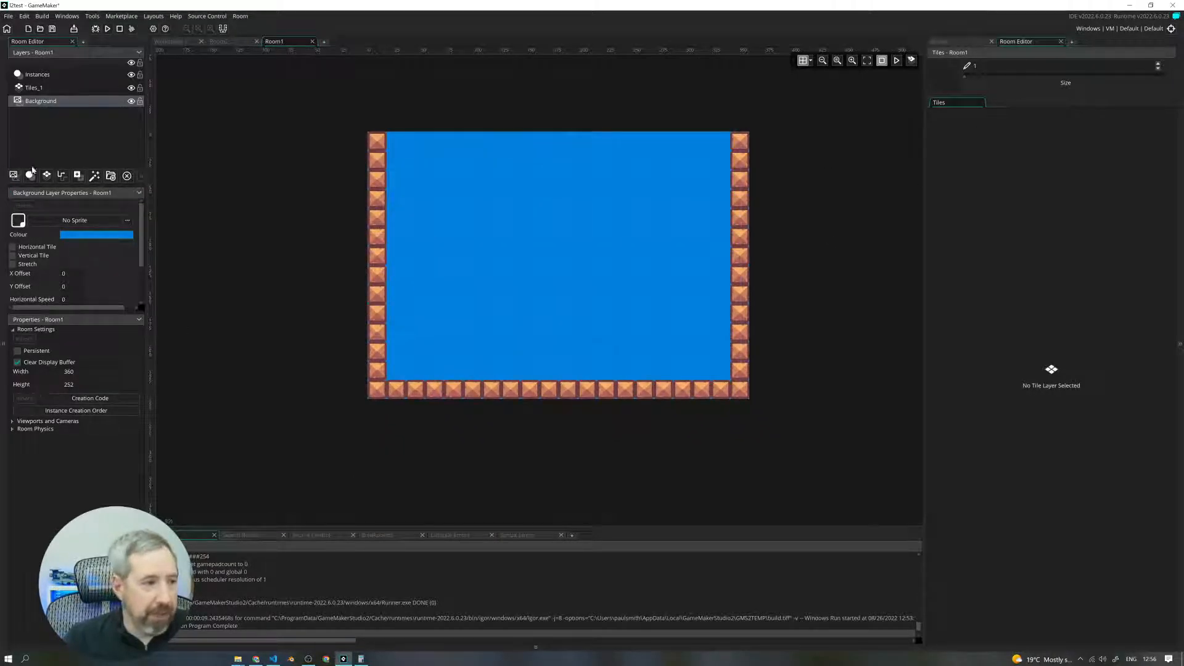
{"action": "left_click", "coordinate": [35, 90]}
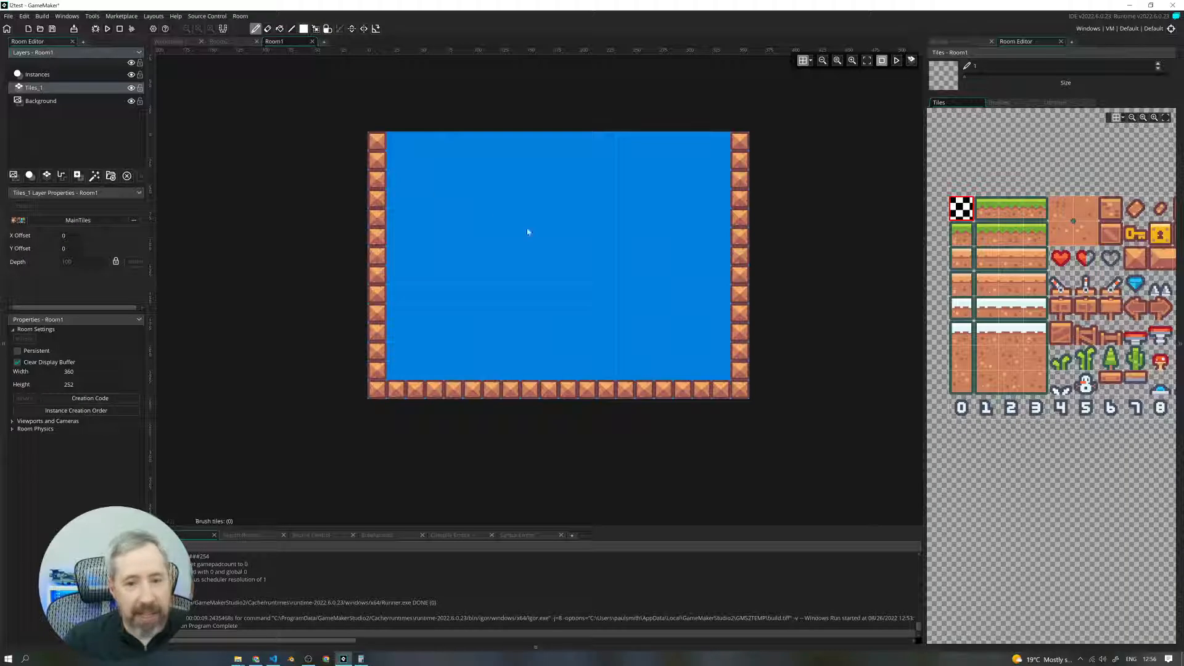
{"action": "left_click_drag", "start_coordinate": [925, 437], "coordinate": [774, 426]}
{"action": "middle_click_drag", "start_coordinate": [713, 454], "coordinate": [557, 449]}
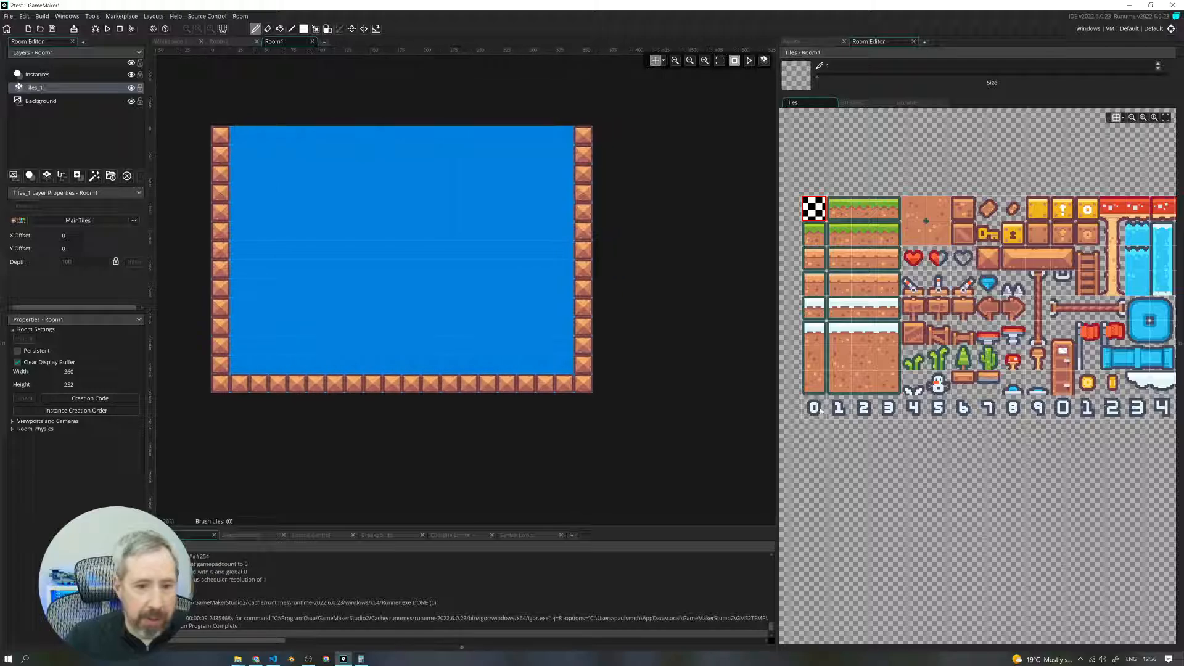
{"action": "left_click_drag", "start_coordinate": [782, 410], "coordinate": [641, 391]}
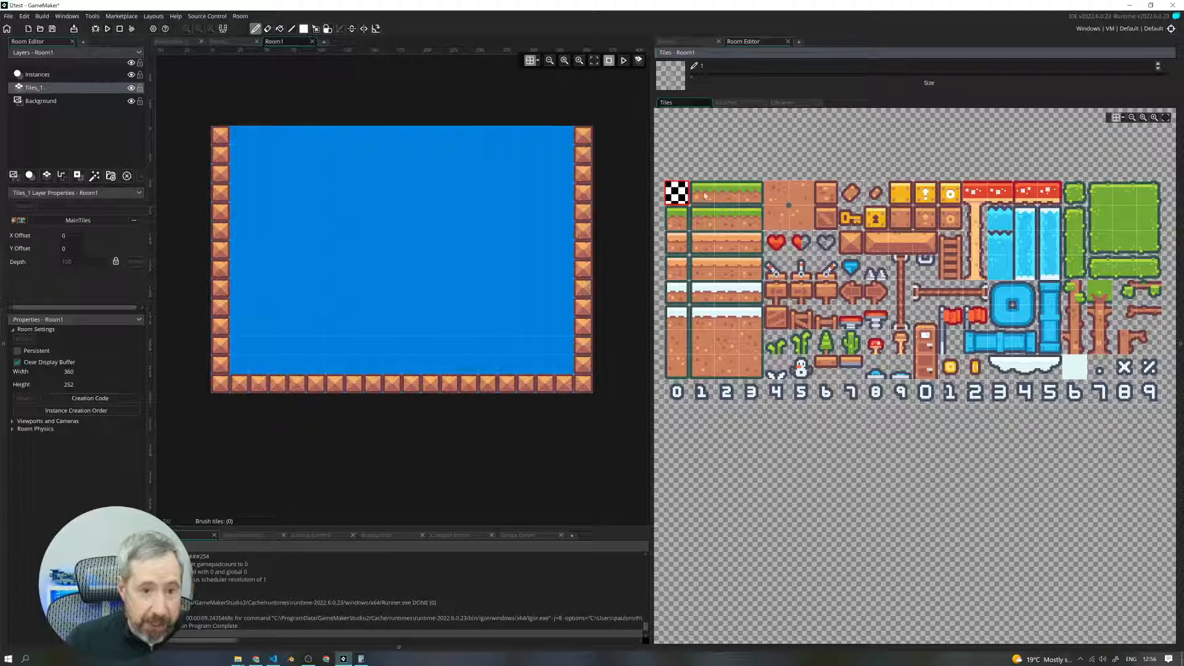
{"action": "left_click", "coordinate": [728, 194]}
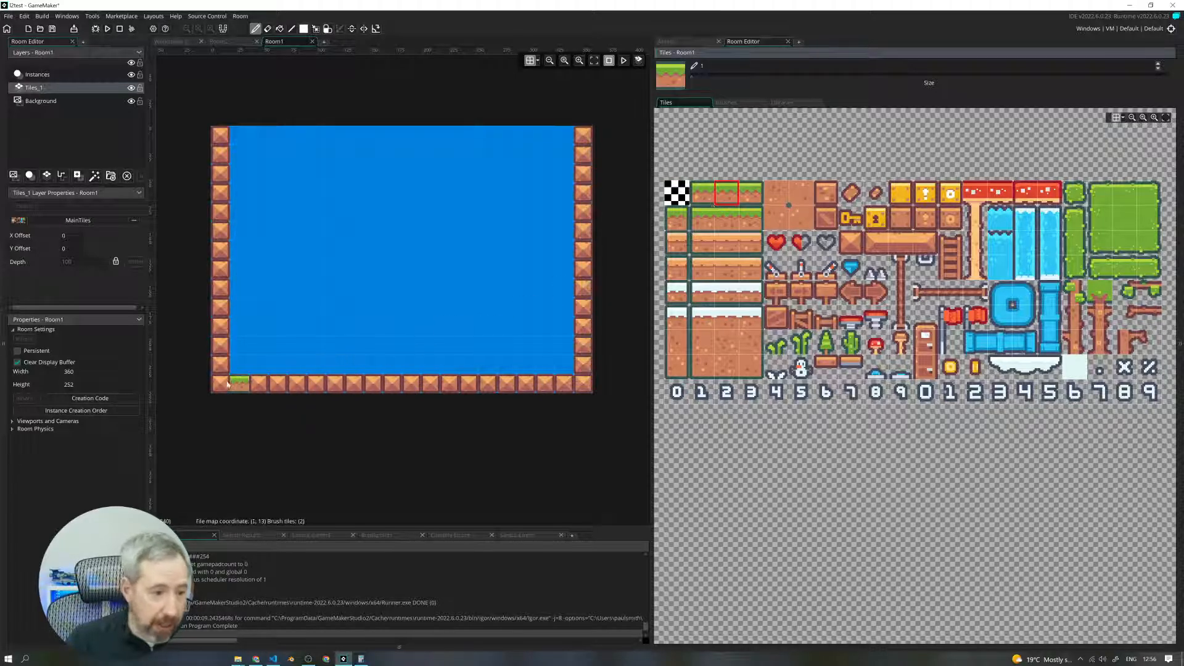
{"action": "left_click_drag", "start_coordinate": [231, 367], "coordinate": [563, 366]}
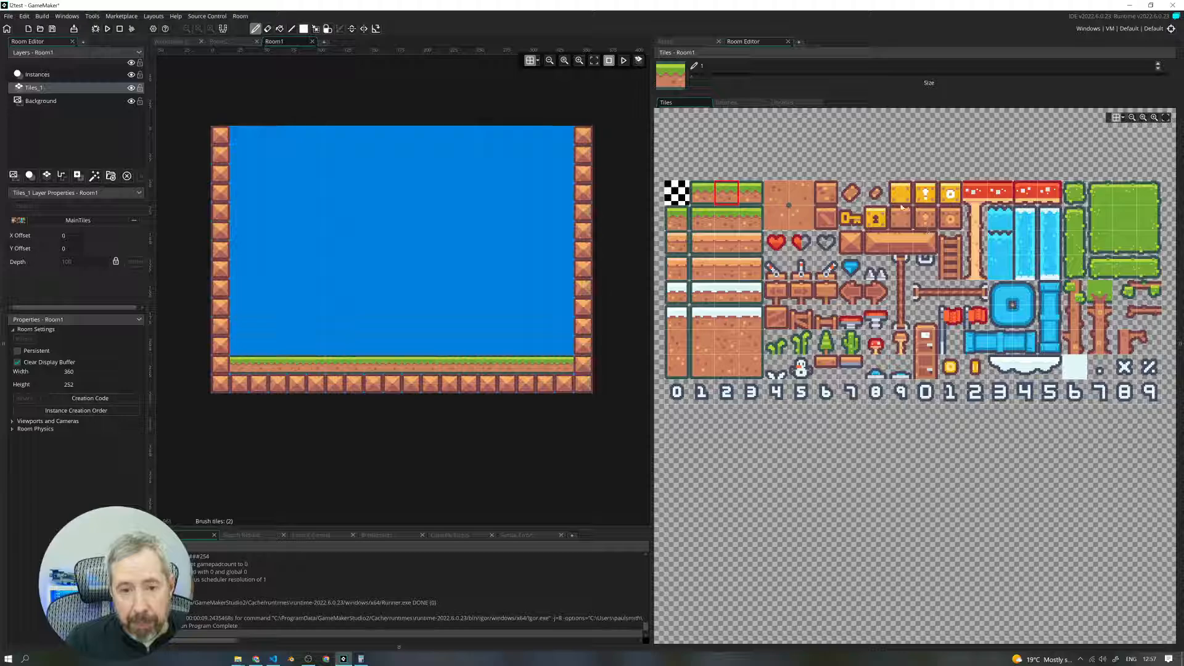
Step: Try a four-tile column of brown square blocks standing on the grass floor, and erase it with the empty tile
{"action": "left_click", "coordinate": [829, 195]}
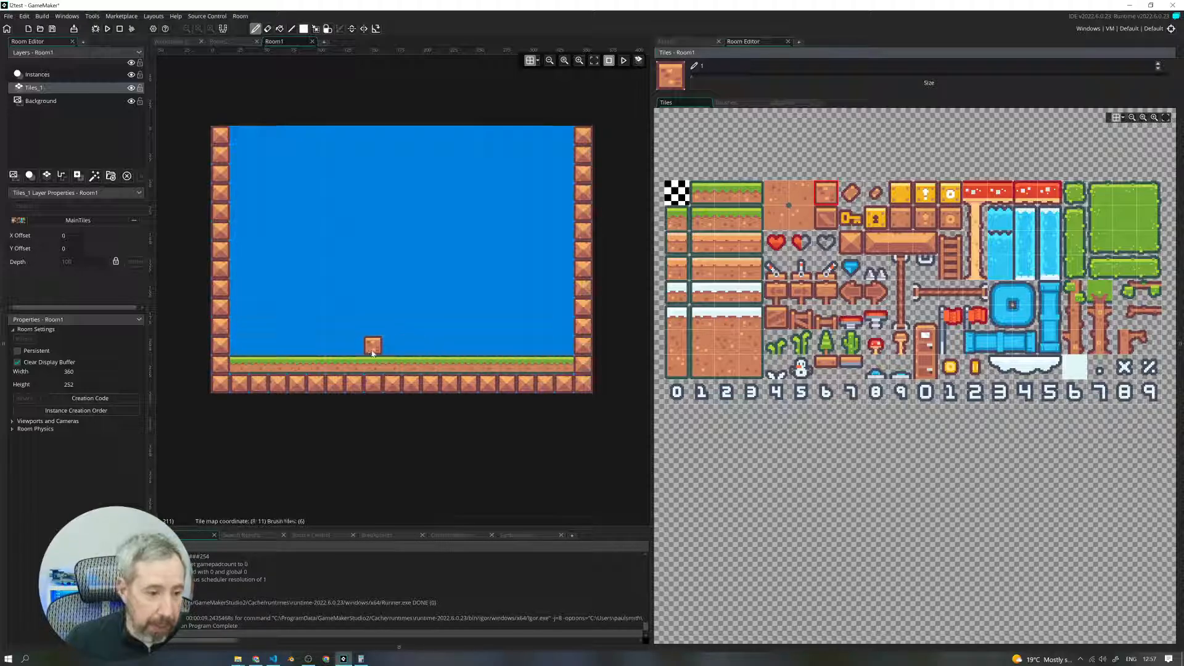
{"action": "left_click", "coordinate": [372, 353]}
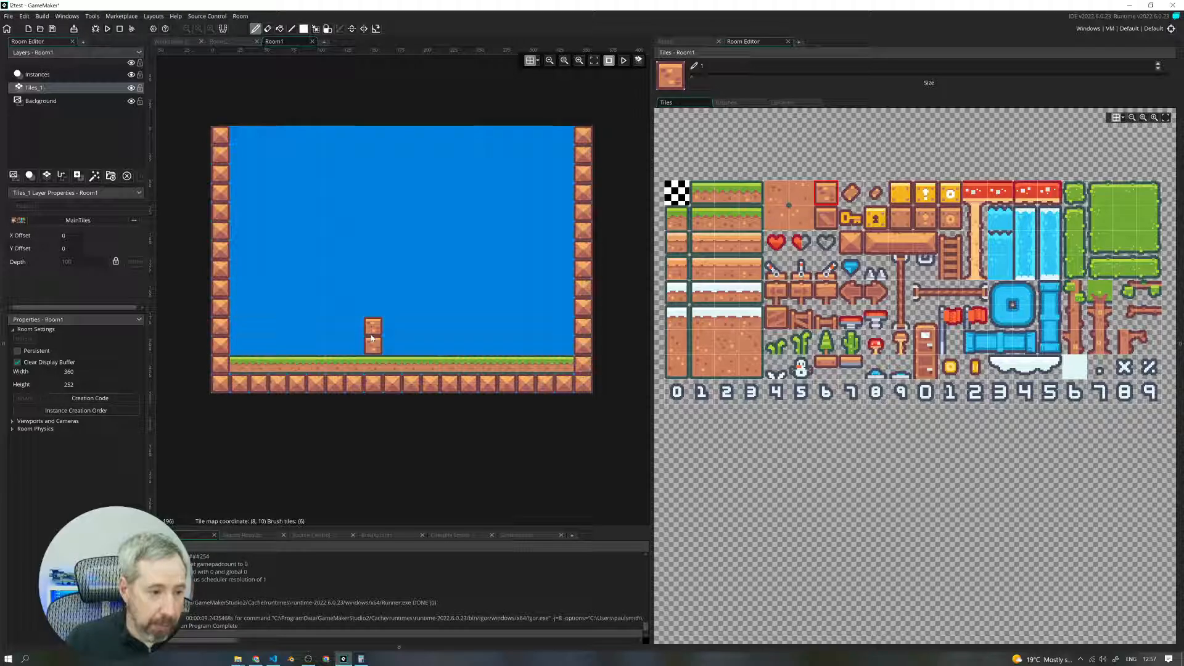
{"action": "left_click_drag", "start_coordinate": [374, 325], "coordinate": [373, 287]}
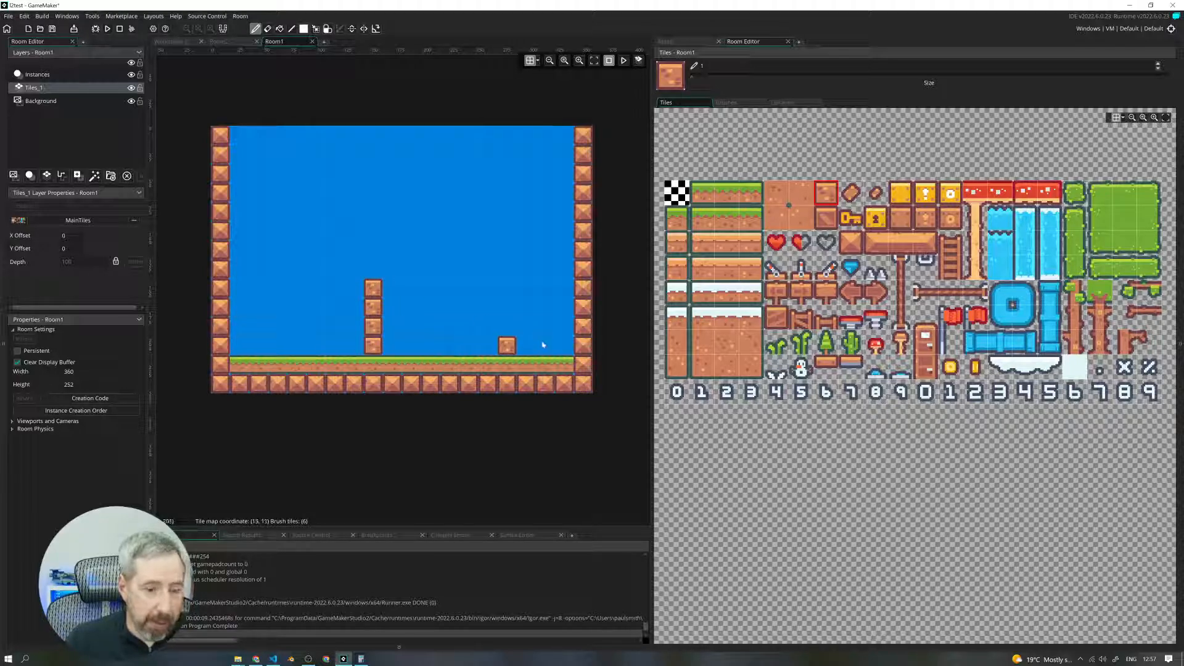
{"action": "left_click", "coordinate": [676, 192]}
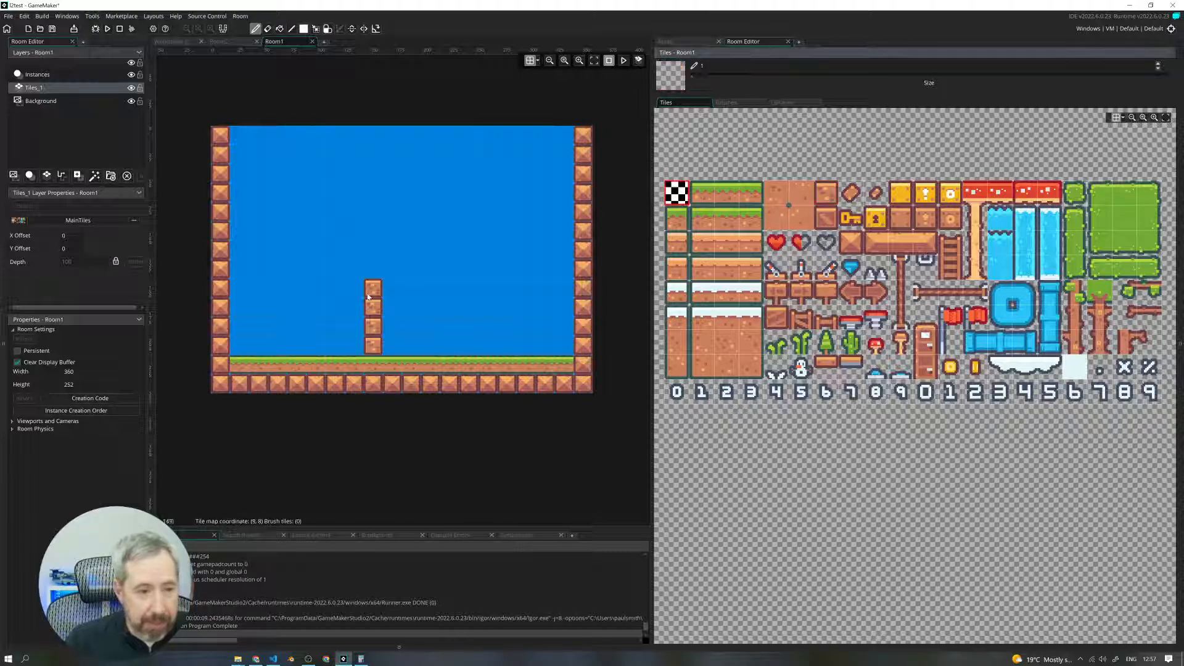
{"action": "left_click_drag", "start_coordinate": [373, 287], "coordinate": [373, 353]}
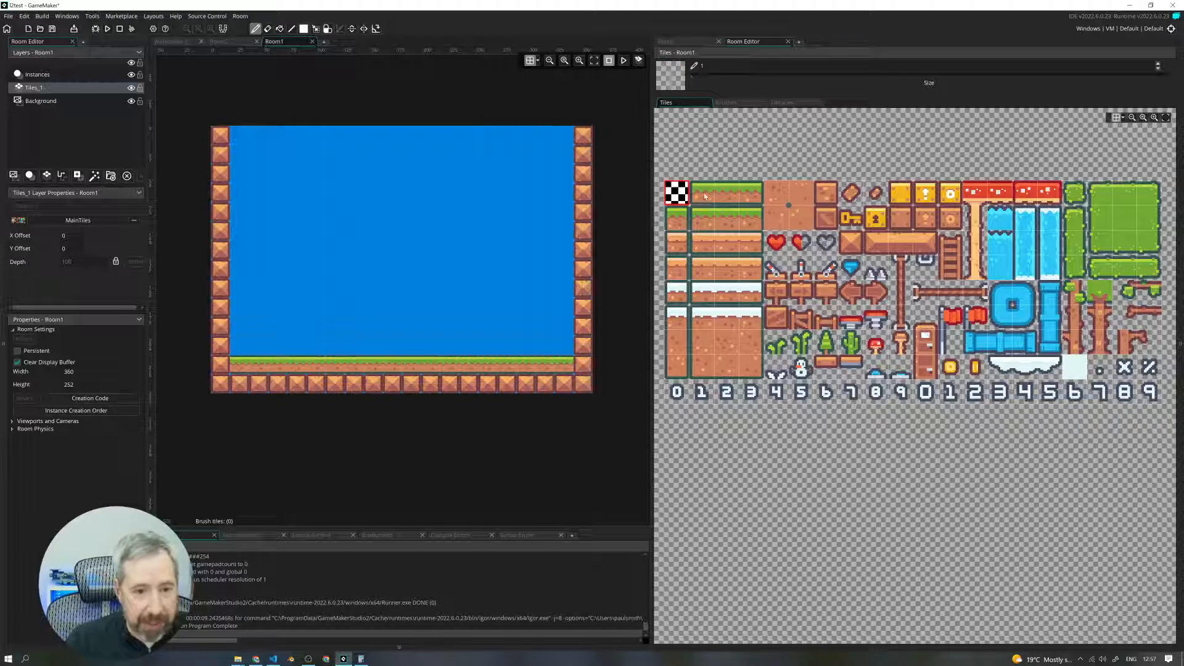
Step: Place a three-tile grass platform above the middle of the floor, and a six-tile one a row higher that reaches the right wall
{"action": "left_click_drag", "start_coordinate": [705, 196], "coordinate": [751, 191]}
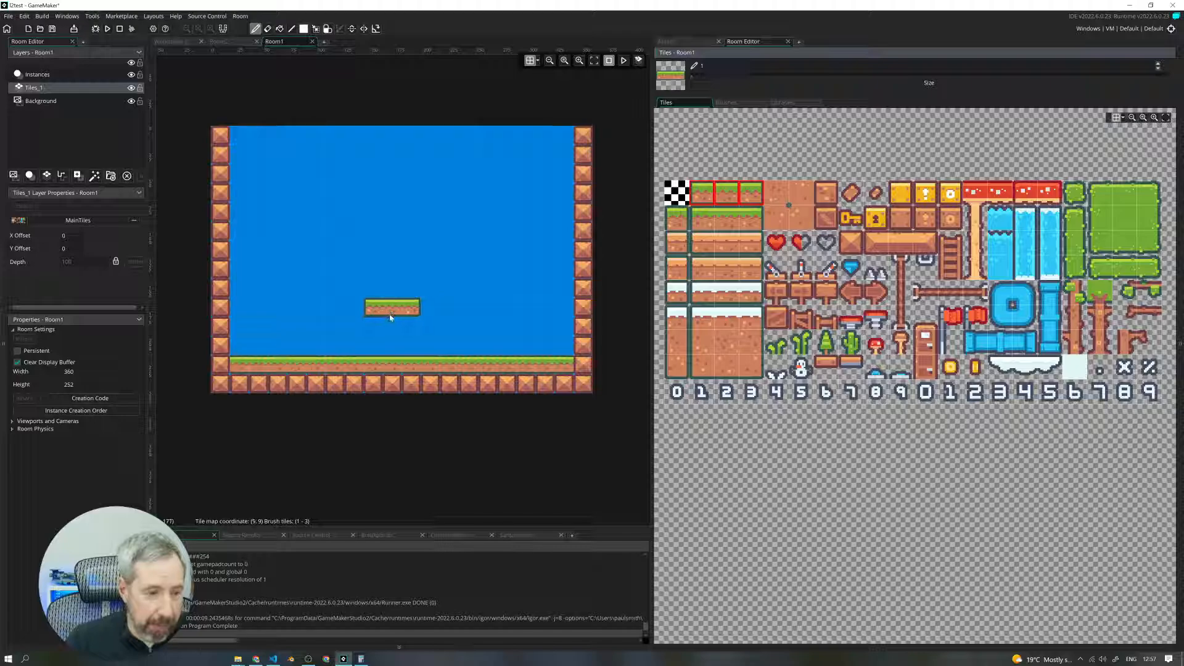
{"action": "left_click", "coordinate": [390, 317]}
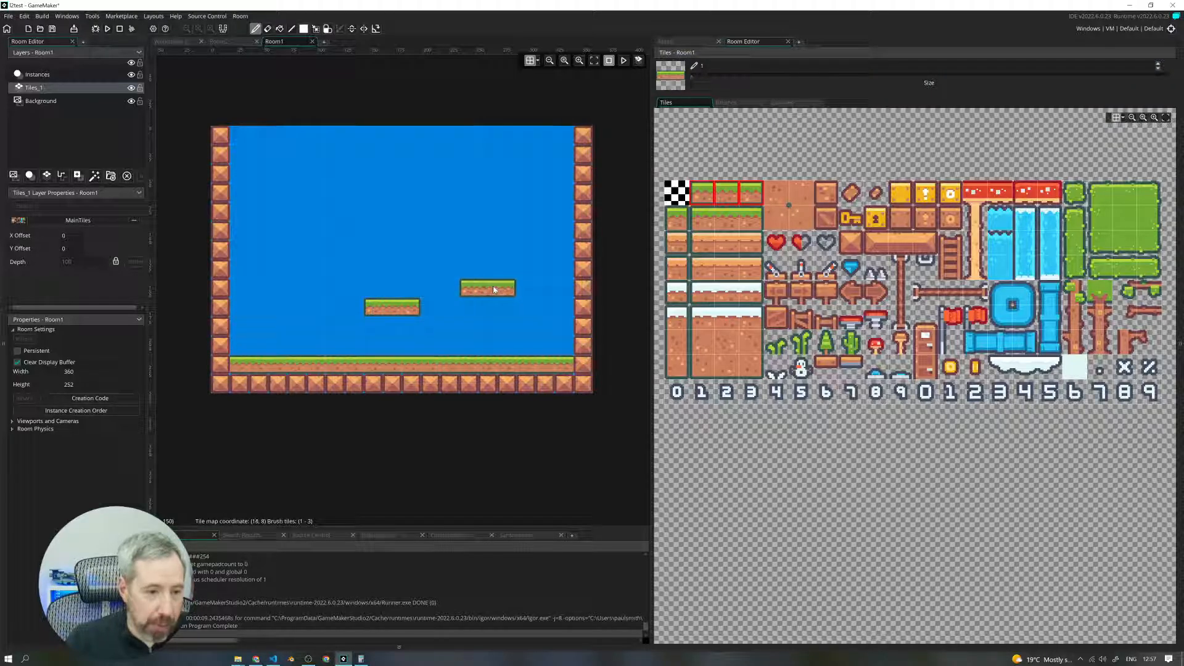
{"action": "left_click", "coordinate": [482, 287]}
{"action": "left_click", "coordinate": [729, 200]}
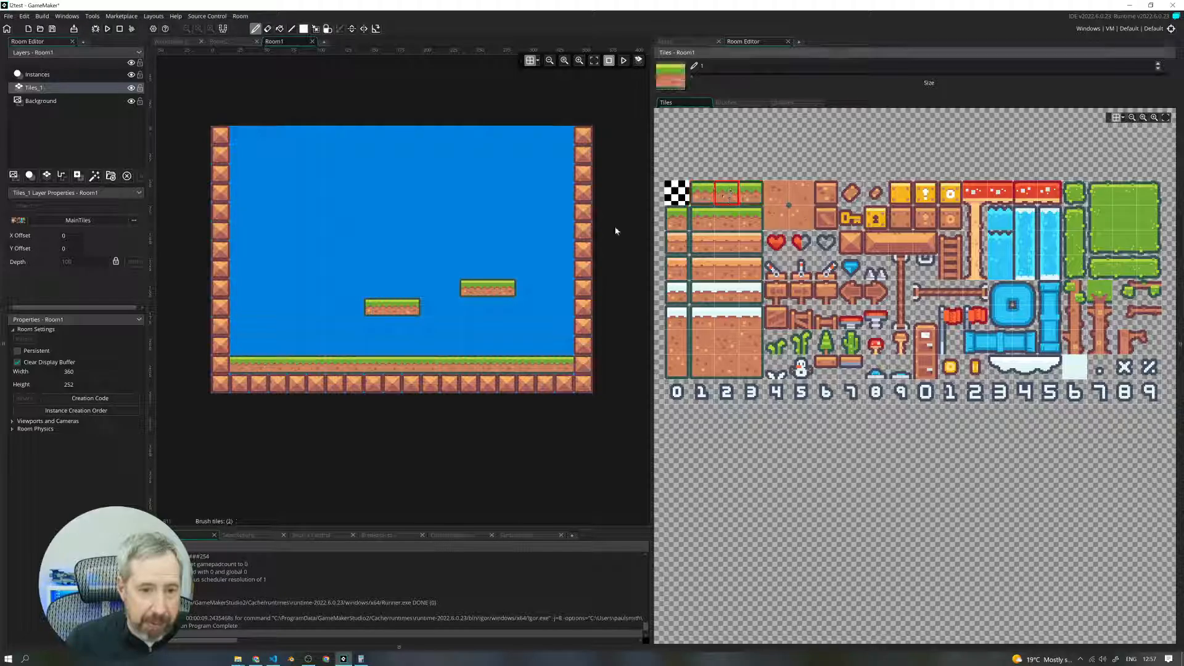
{"action": "left_click_drag", "start_coordinate": [521, 288], "coordinate": [546, 287]}
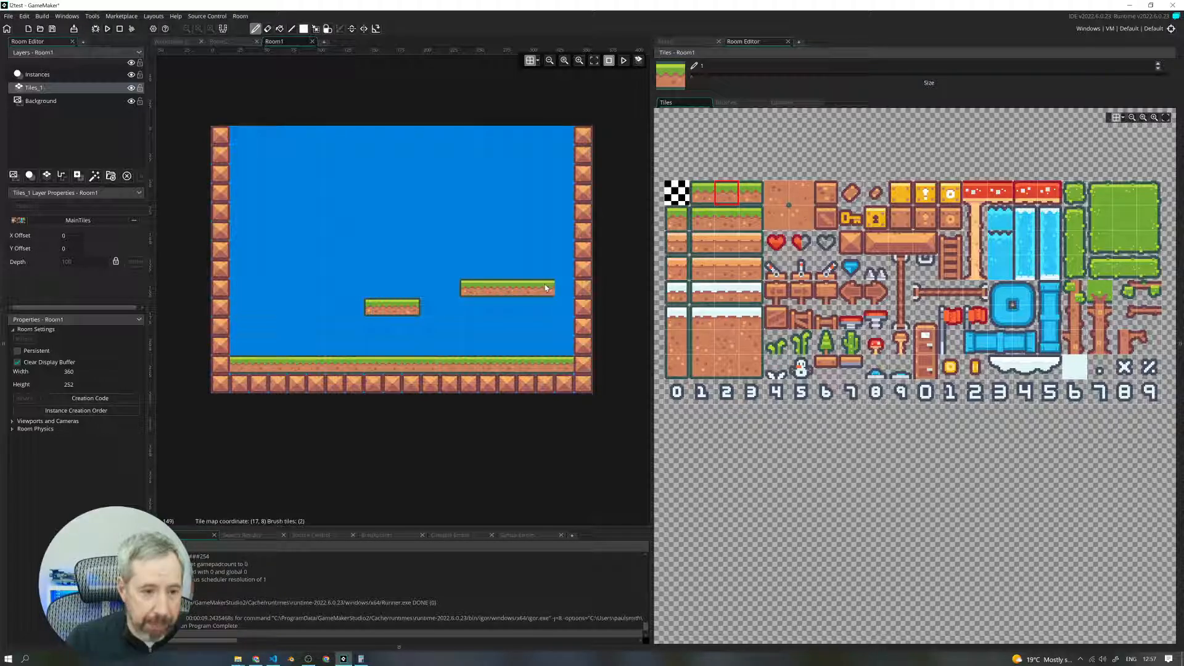
{"action": "left_click", "coordinate": [751, 192]}
{"action": "left_click", "coordinate": [564, 290]}
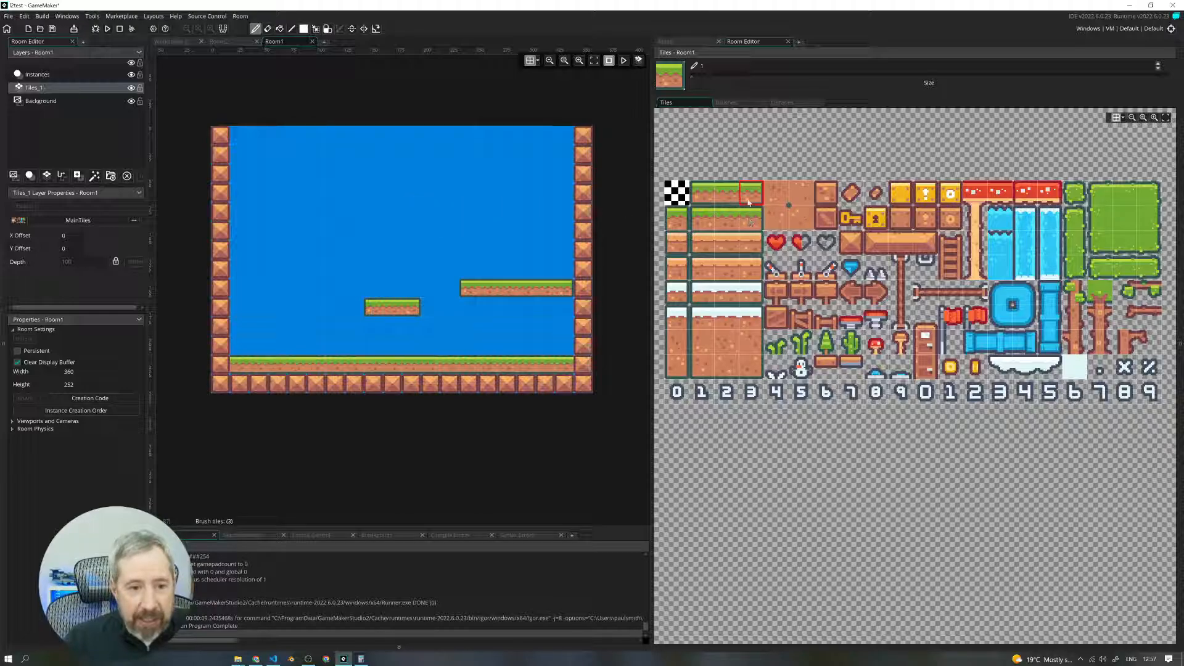
Step: Add two three-tile grass platforms stepping up toward the room's upper left, and put a yellow keyhole block on the highest one
{"action": "left_click_drag", "start_coordinate": [749, 203], "coordinate": [703, 200]}
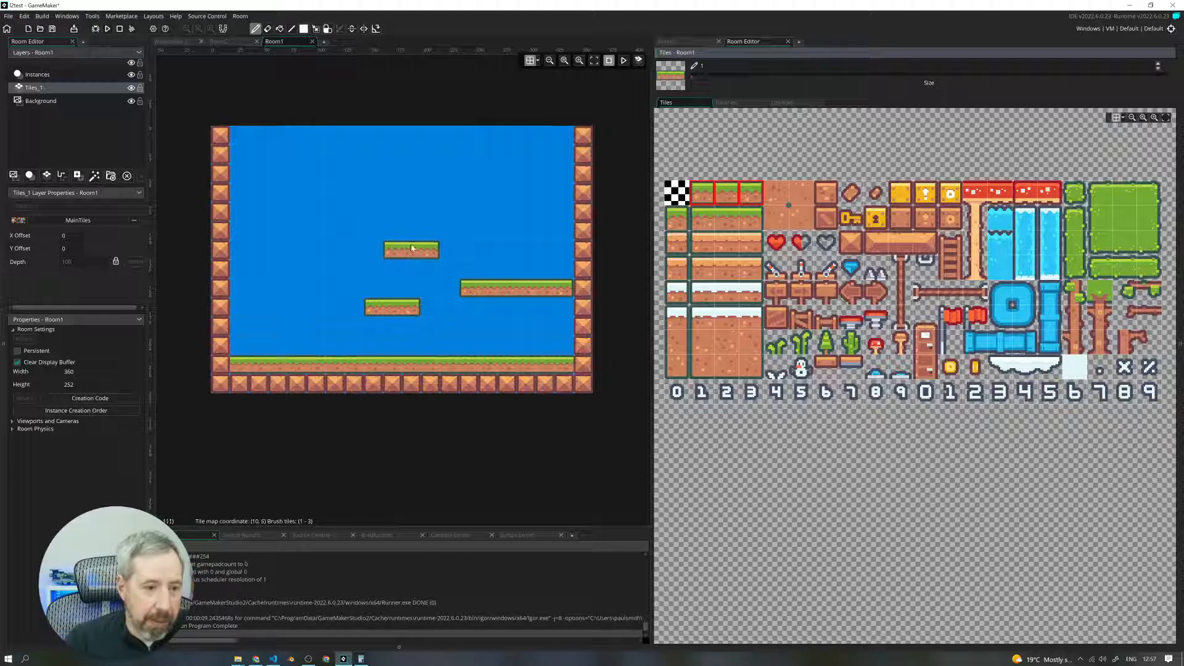
{"action": "left_click", "coordinate": [411, 243]}
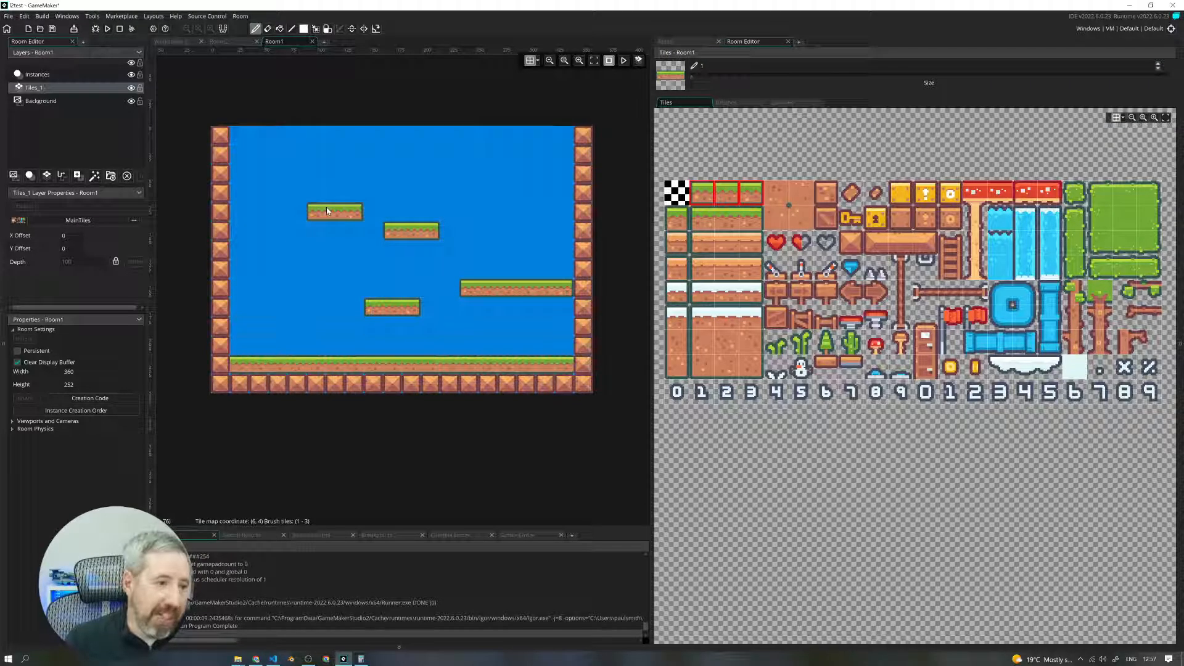
{"action": "left_click", "coordinate": [327, 207]}
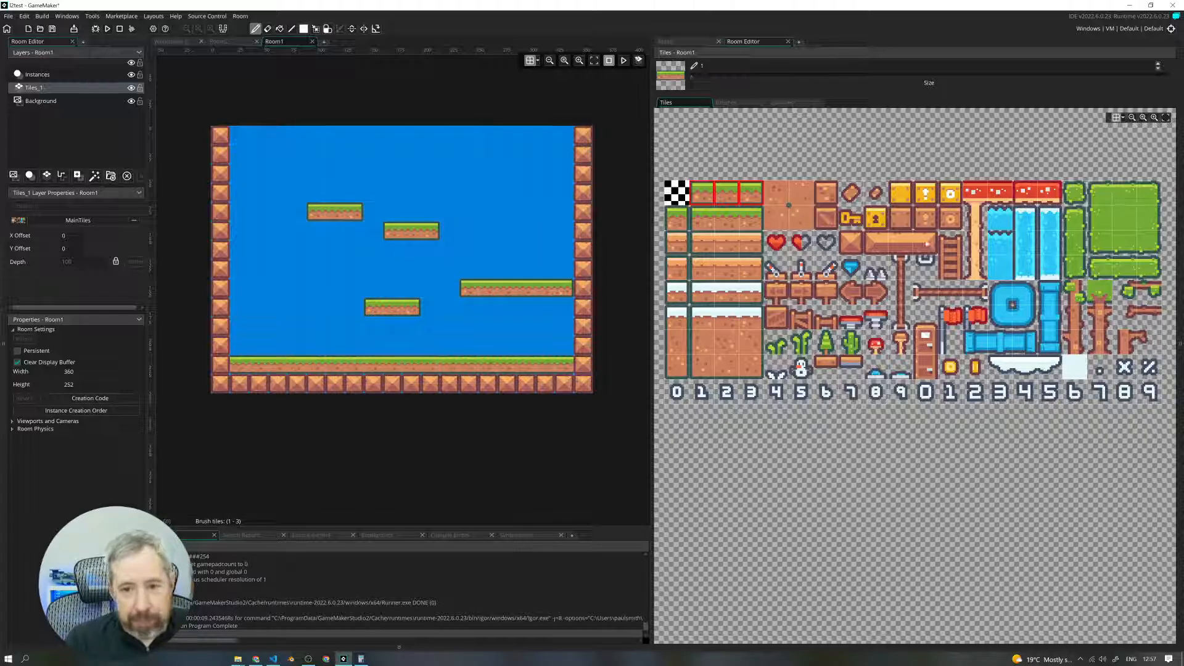
{"action": "left_click", "coordinate": [876, 219]}
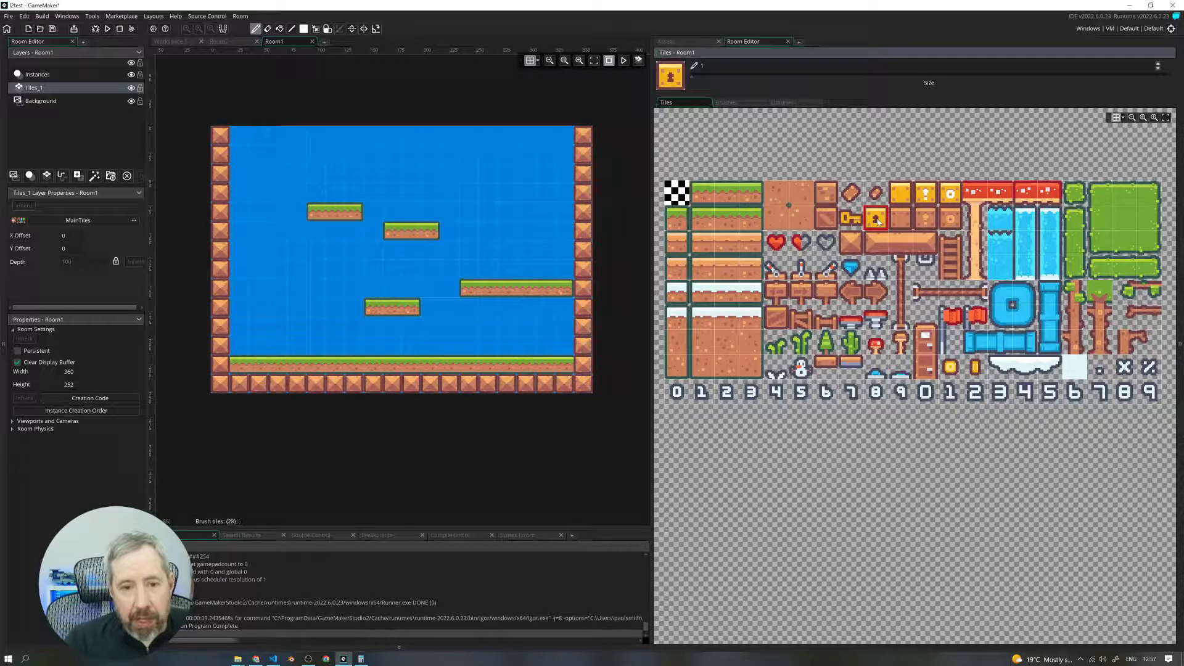
{"action": "left_click", "coordinate": [342, 195]}
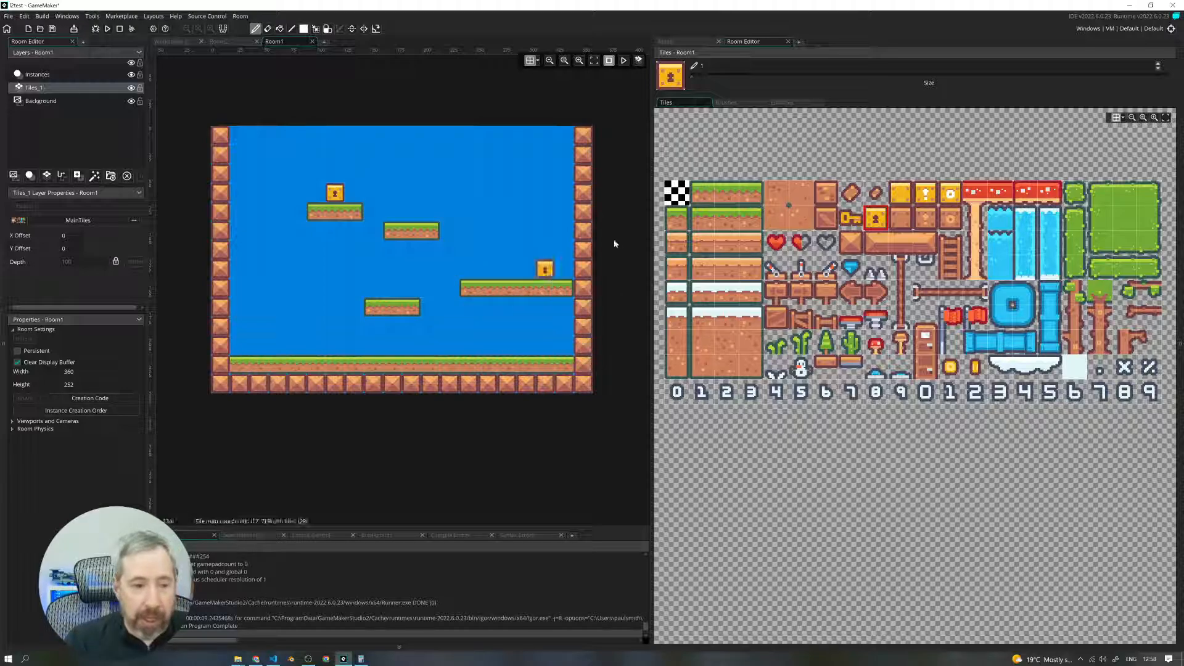
Step: Place a three-tile grass platform in the room's lower left, one row above the floor's grass gap, and narrow the tile palette
{"action": "left_click_drag", "start_coordinate": [704, 199], "coordinate": [751, 195]}
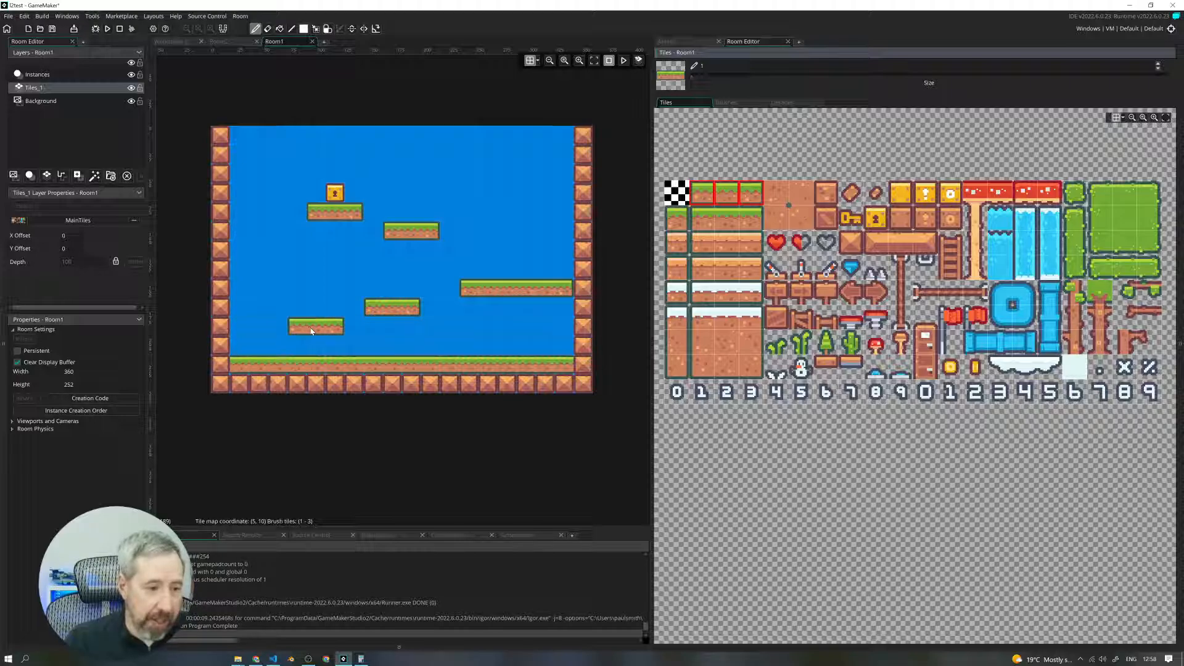
{"action": "left_click", "coordinate": [311, 331]}
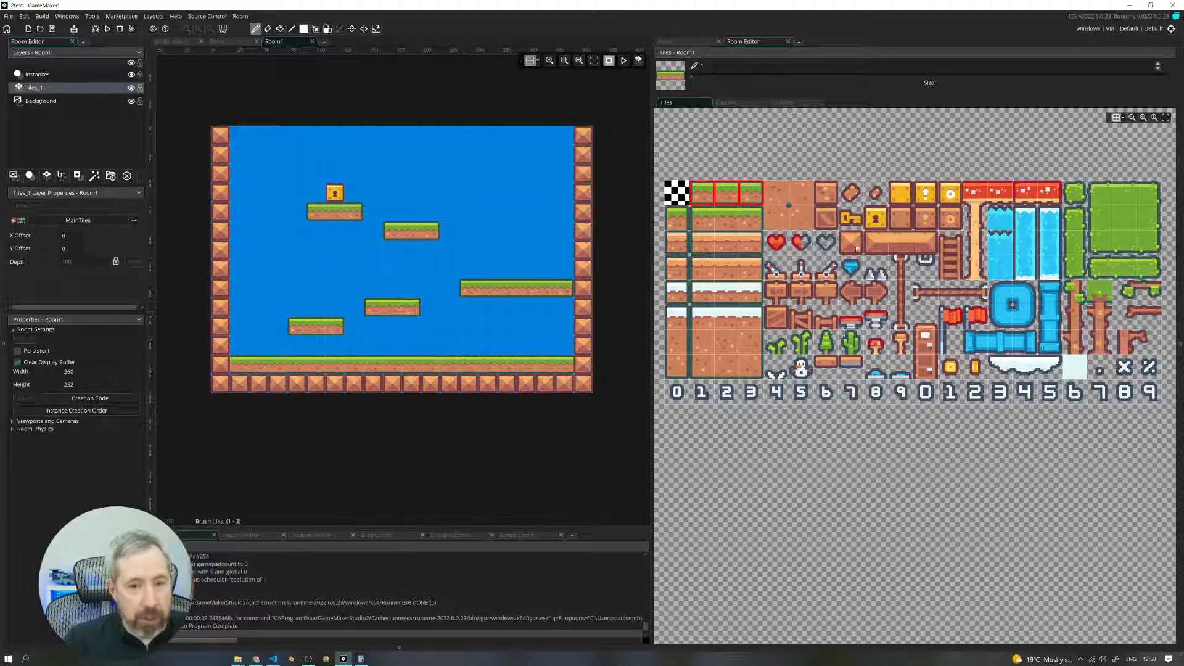
{"action": "left_click_drag", "start_coordinate": [651, 126], "coordinate": [934, 148]}
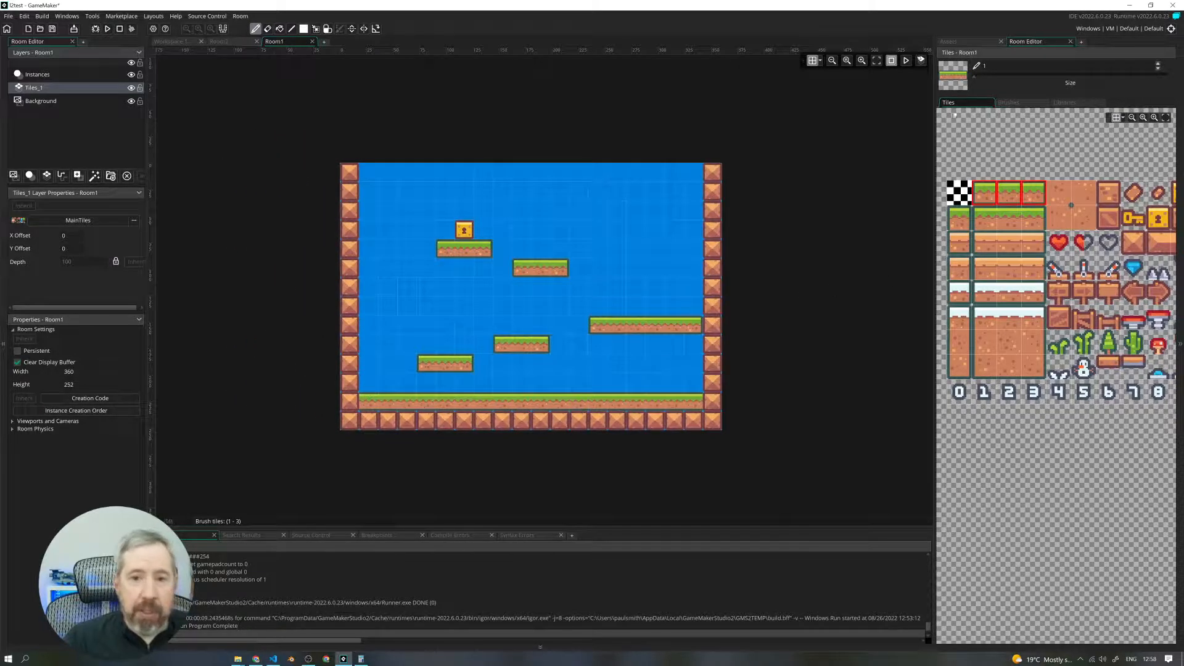
Step: Show the Asset Browser, run the game to check Room1 at its actual size, and close the game window
{"action": "left_click", "coordinate": [959, 42]}
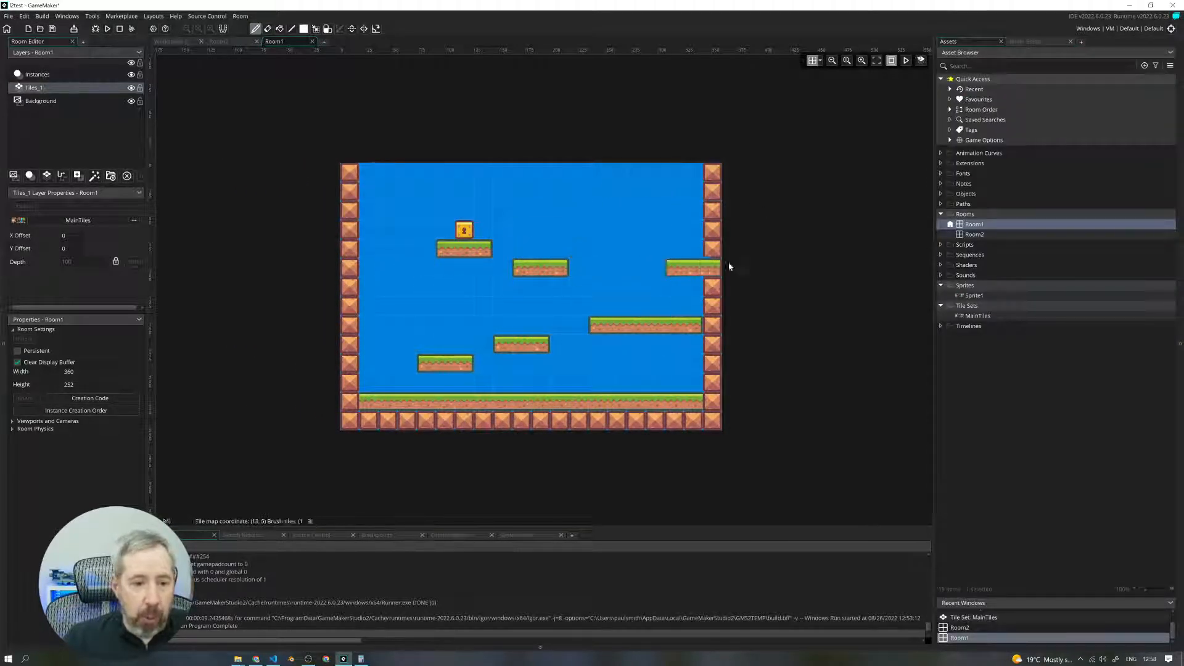
{"action": "left_click", "coordinate": [107, 29]}
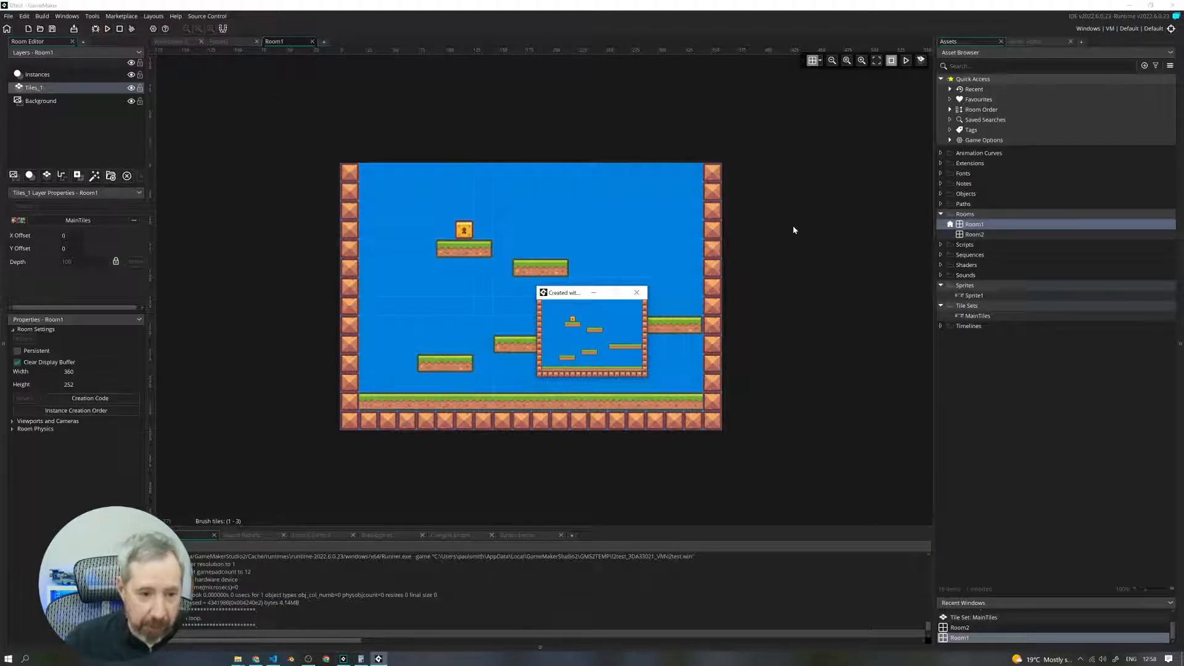
{"action": "left_click_drag", "start_coordinate": [573, 292], "coordinate": [785, 303]}
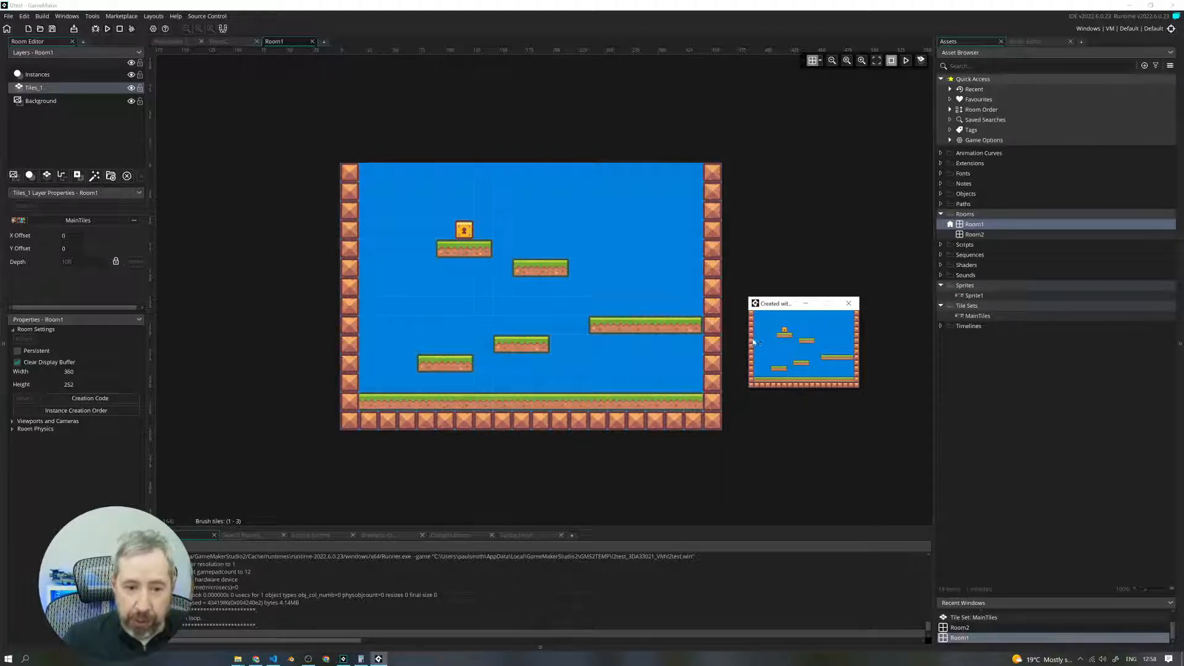
{"action": "left_click", "coordinate": [849, 305]}
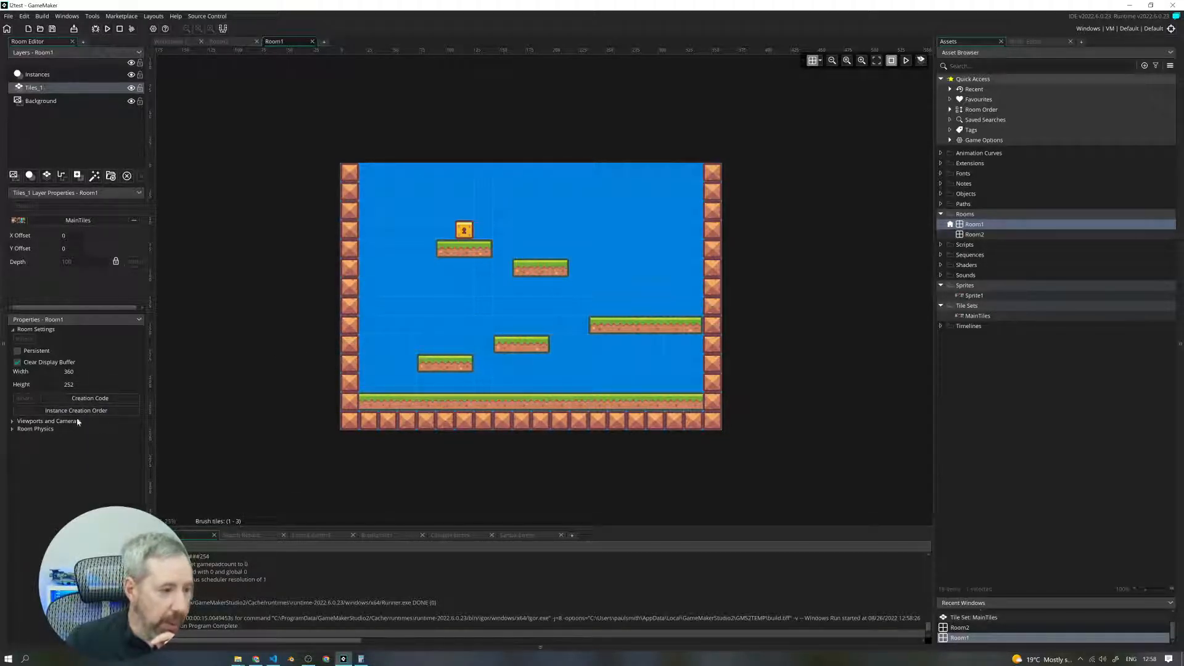
Step: Enable viewports for Room1 and make Viewport 0 visible
{"action": "left_click", "coordinate": [13, 422]}
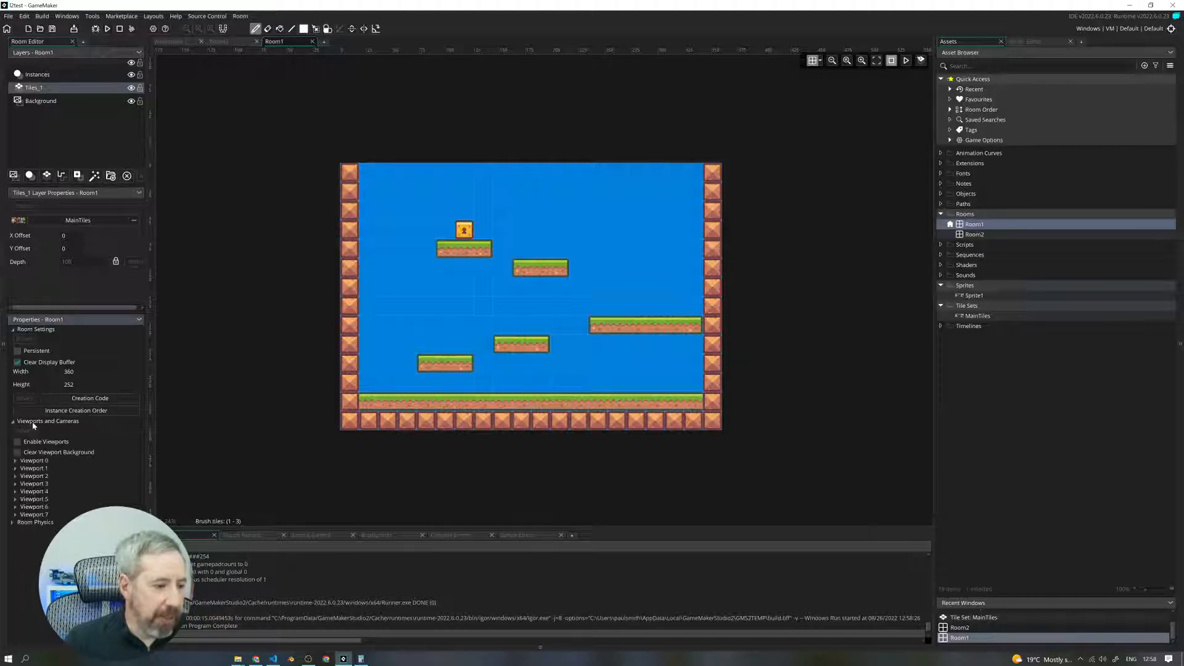
{"action": "left_click", "coordinate": [16, 461]}
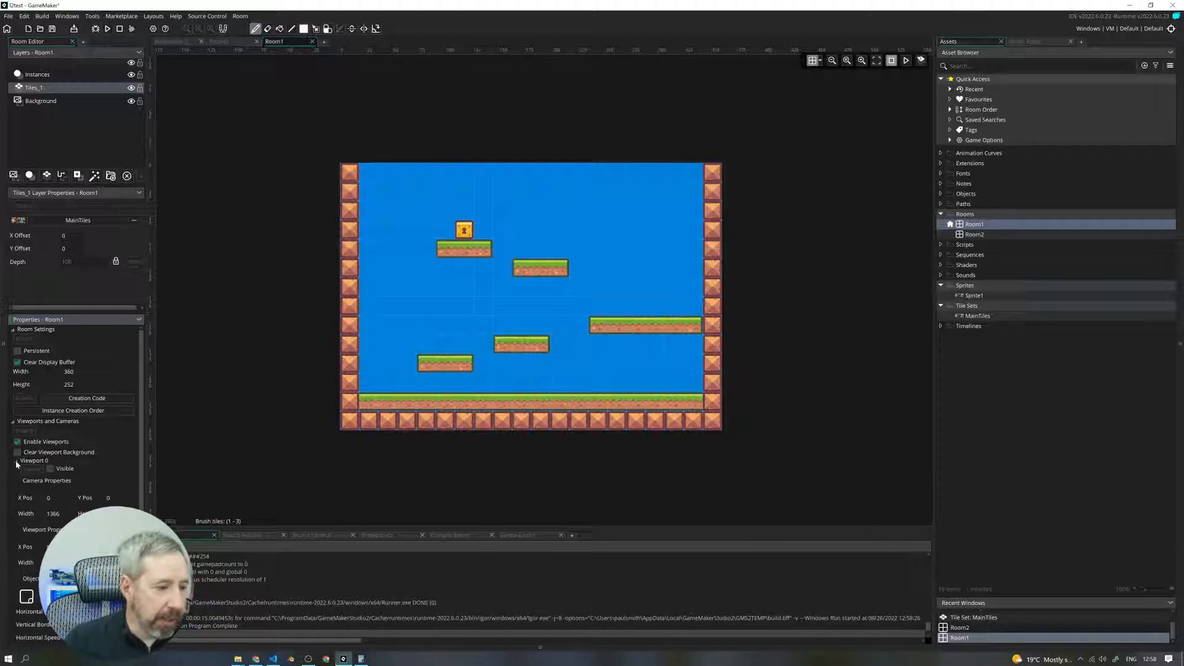
{"action": "left_click", "coordinate": [51, 470]}
Step: Compare Viewport 0's full camera frame with the room's area, and run the game to check the viewport
{"action": "scroll", "coordinate": [706, 289], "scroll_direction": "down", "scroll_amount": 2}
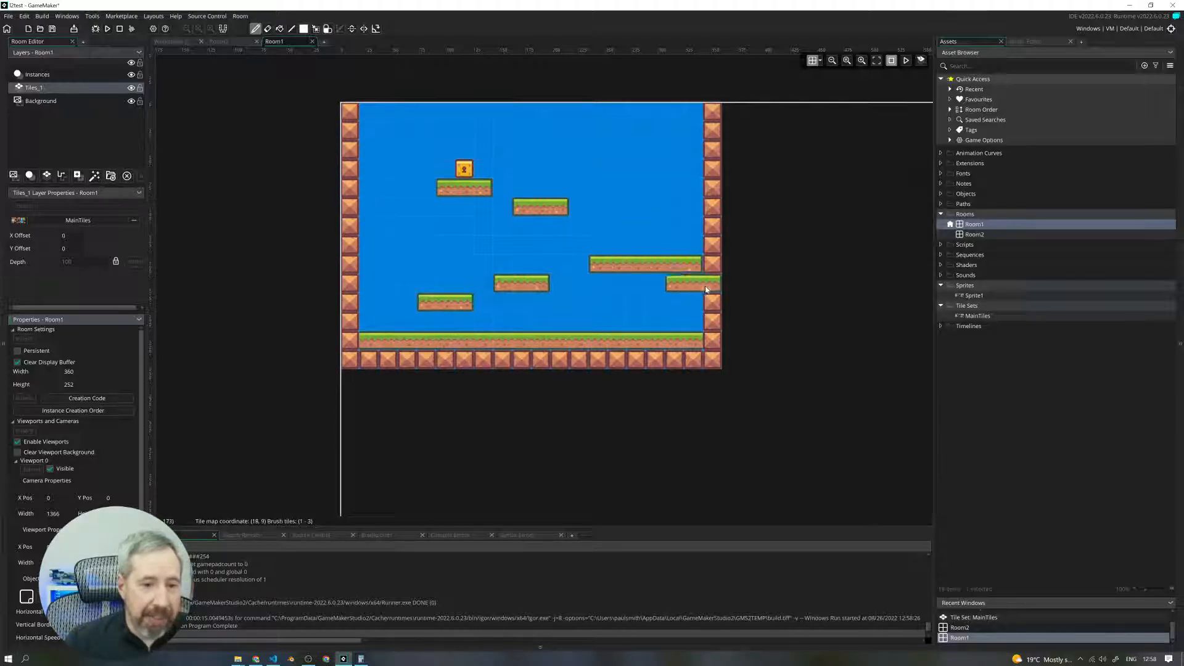
{"action": "scroll", "coordinate": [740, 299], "scroll_direction": "down", "scroll_amount": 3, "text": "ctrl"}
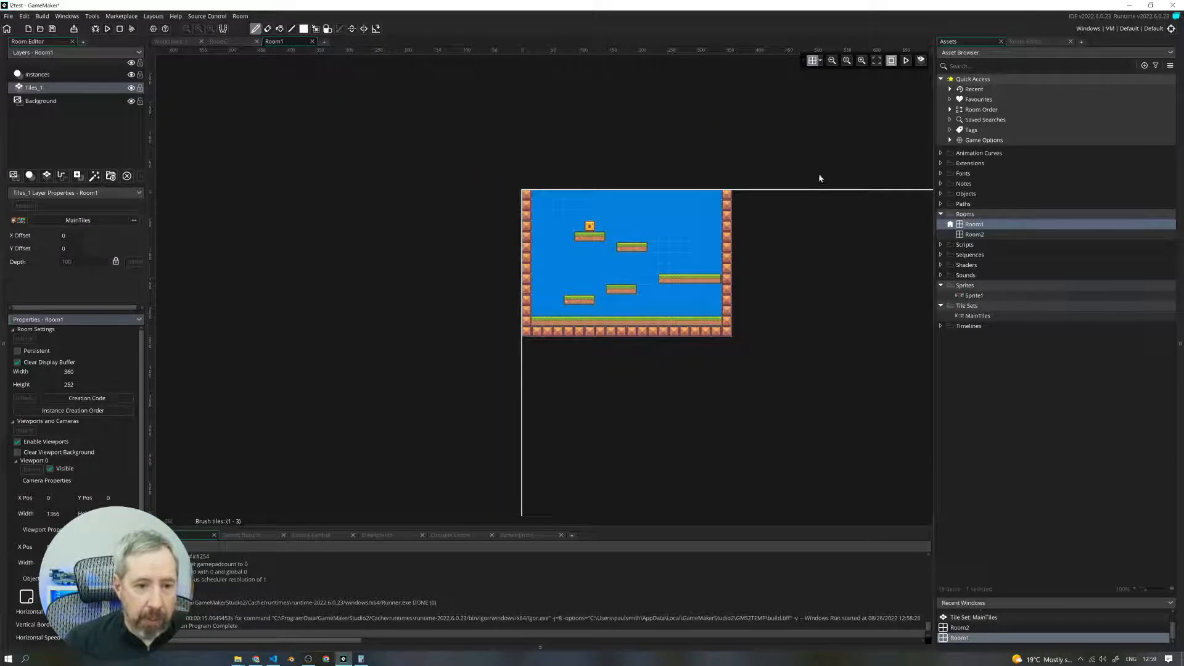
{"action": "middle_click_drag", "start_coordinate": [818, 179], "coordinate": [629, 138]}
{"action": "scroll", "coordinate": [647, 174], "scroll_direction": "down", "scroll_amount": 2, "text": "ctrl"}
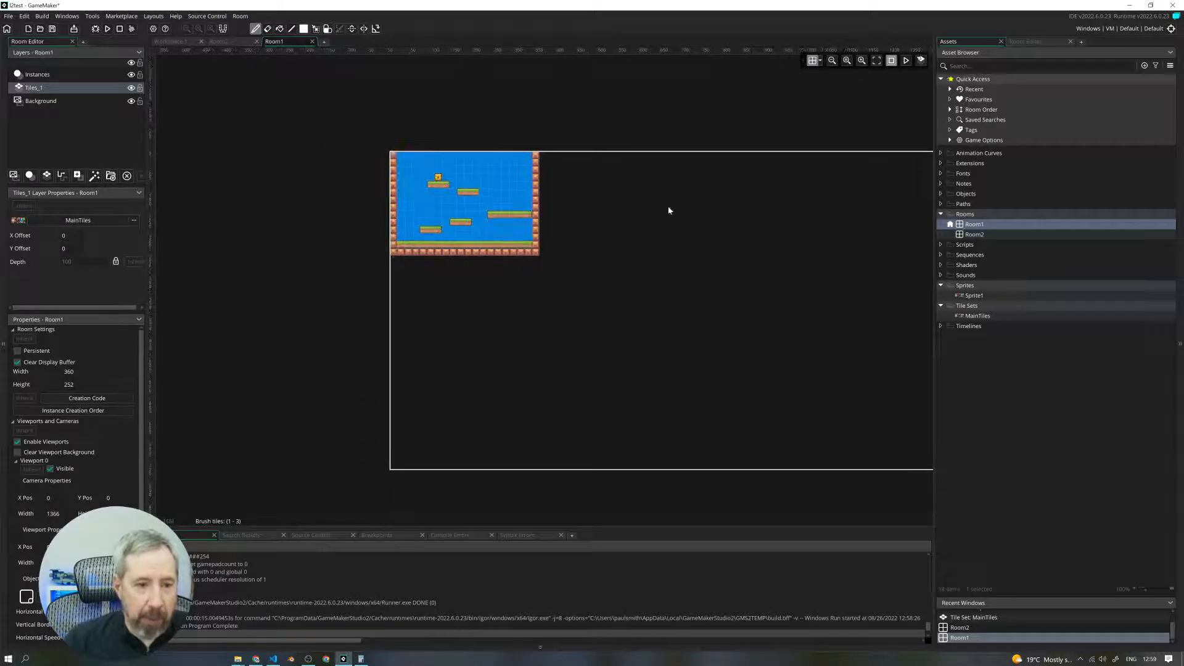
{"action": "middle_click_drag", "start_coordinate": [705, 121], "coordinate": [598, 123]}
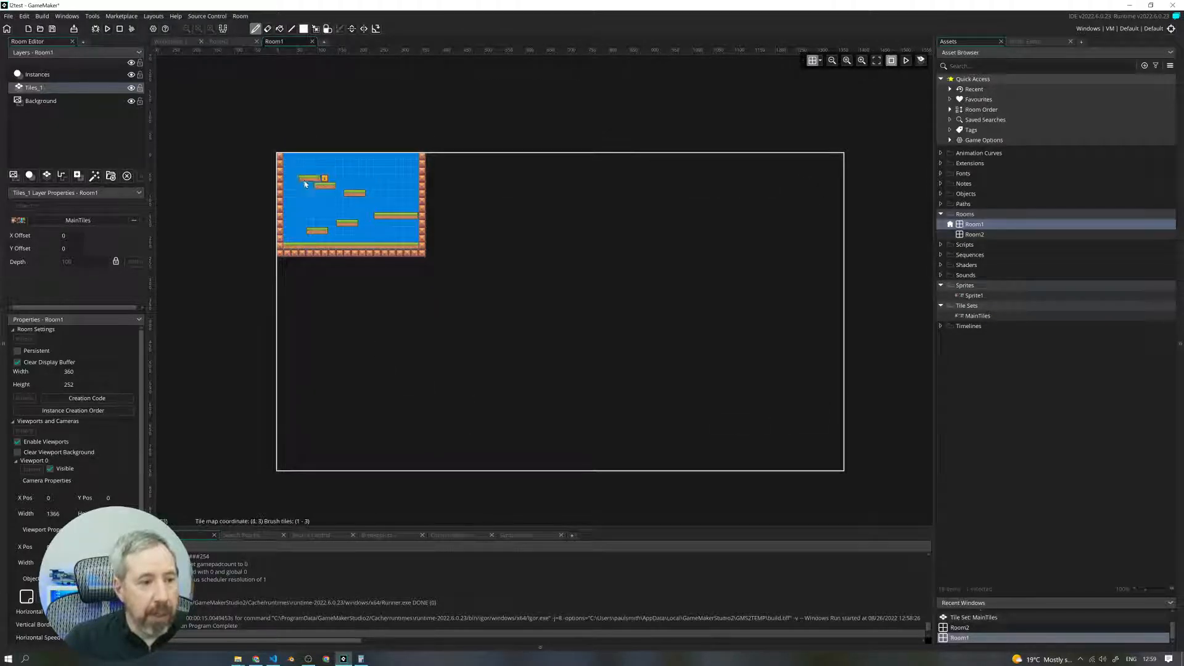
{"action": "left_click", "coordinate": [107, 28]}
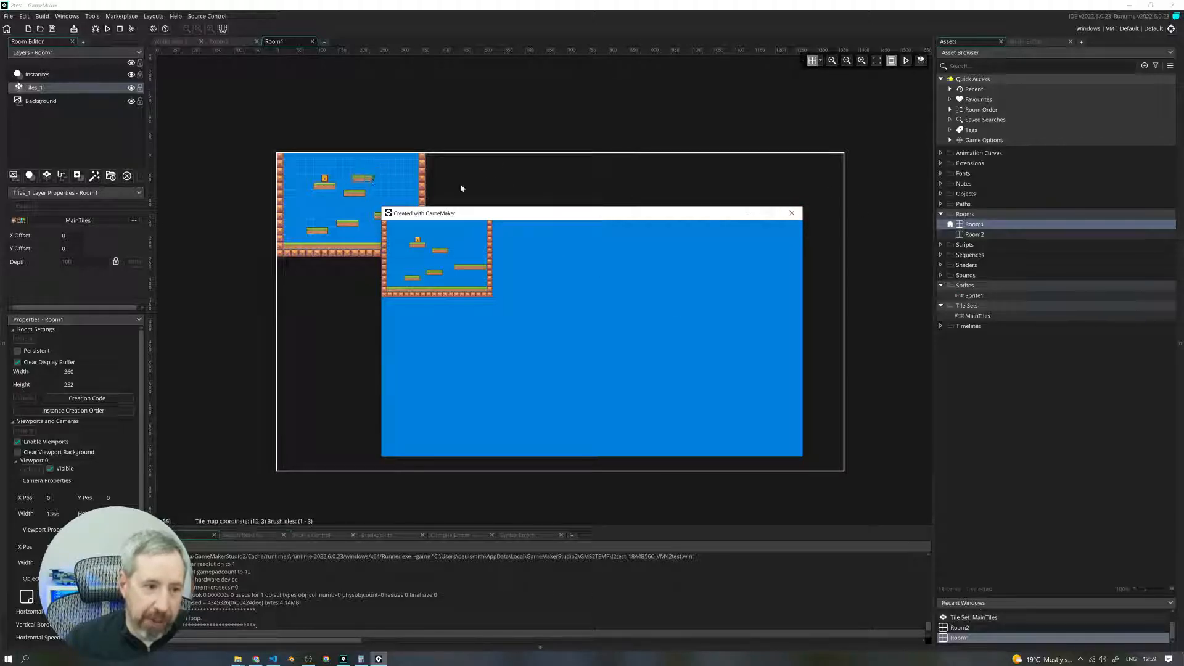
Step: Close the game window and set Viewport 0's camera width to 360 and height to 252
{"action": "left_click", "coordinate": [792, 213]}
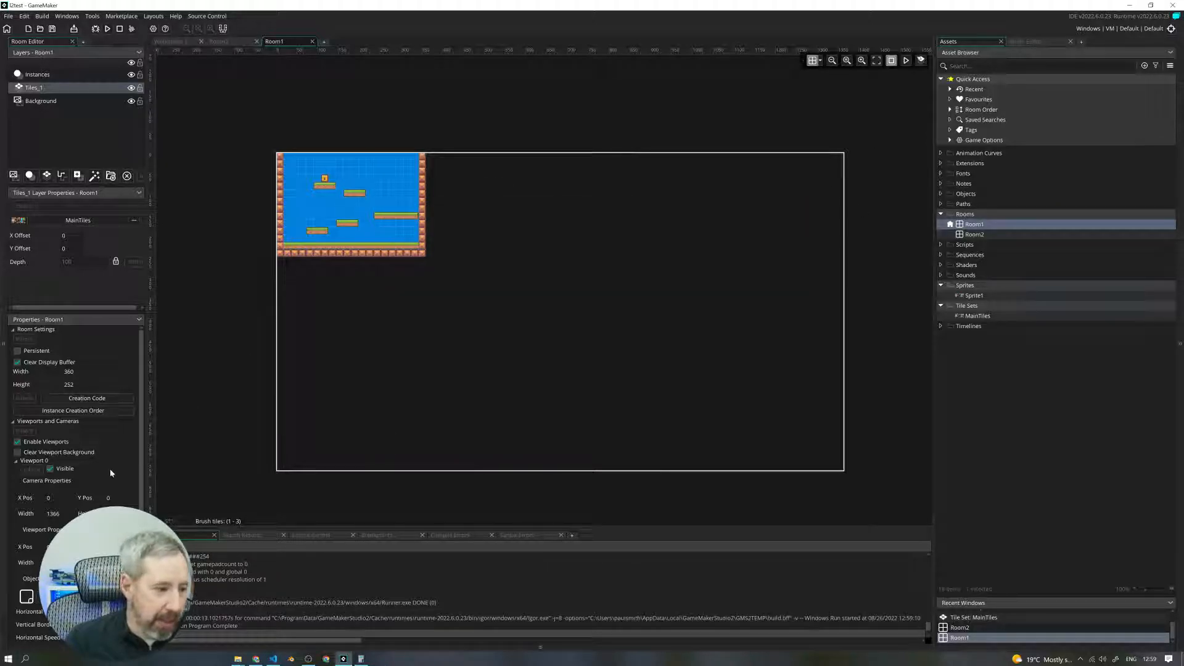
{"action": "scroll", "coordinate": [50, 498], "scroll_direction": "down", "scroll_amount": 2}
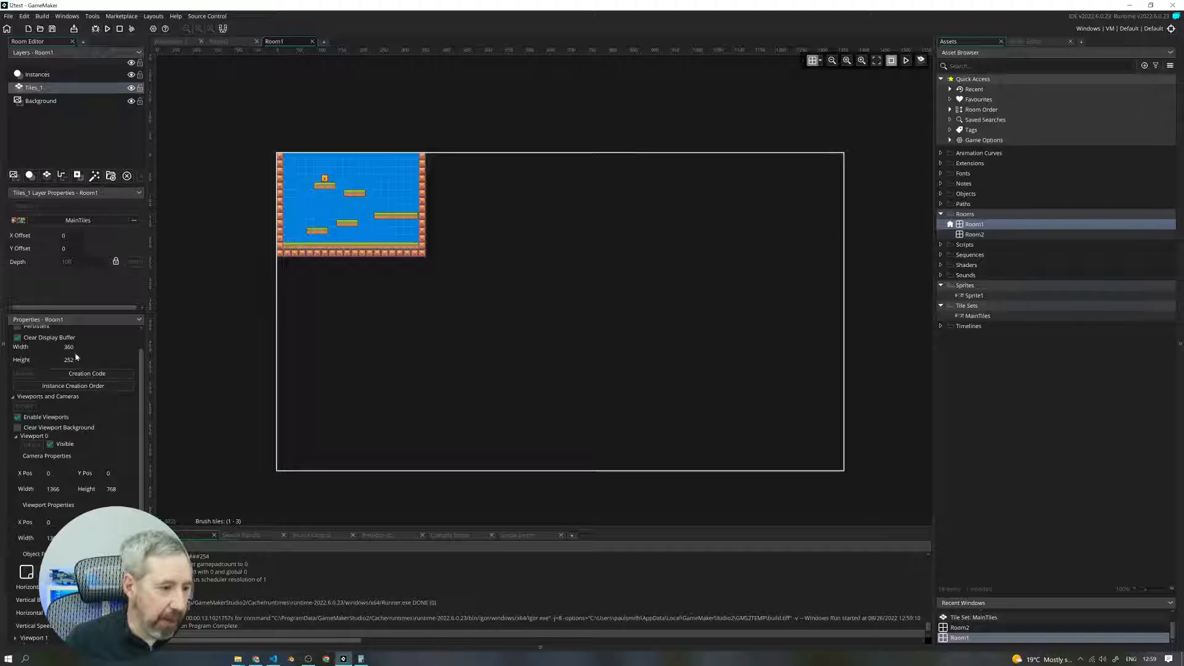
{"action": "double_click", "coordinate": [54, 489]}
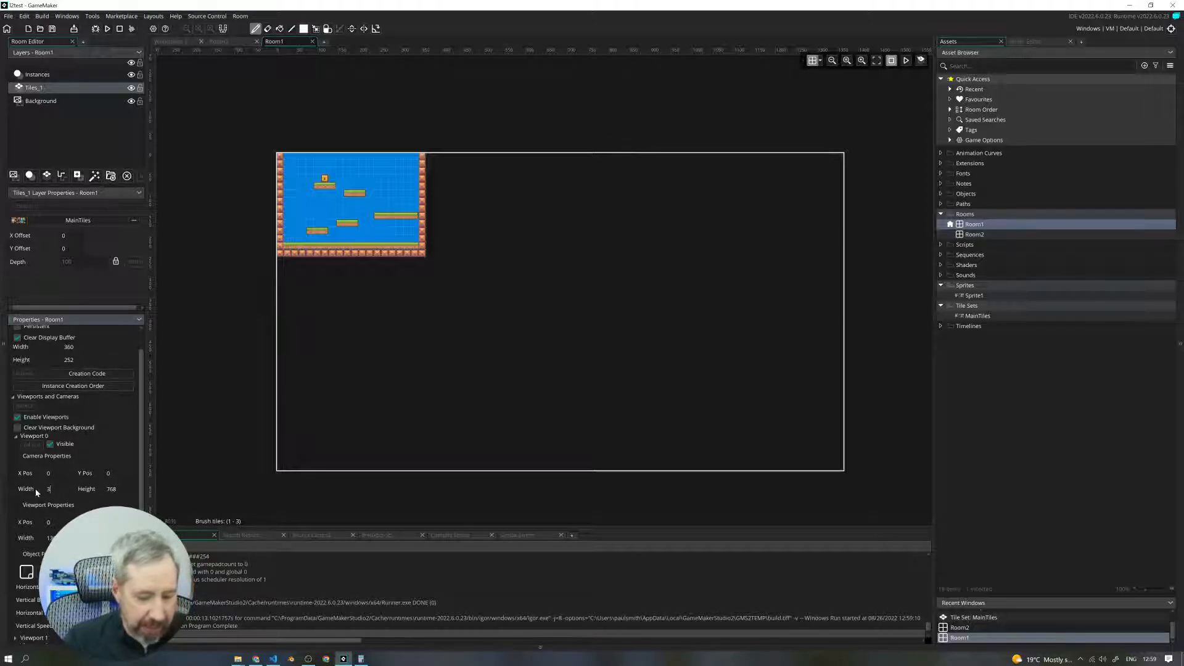
{"action": "type", "text": "360"}
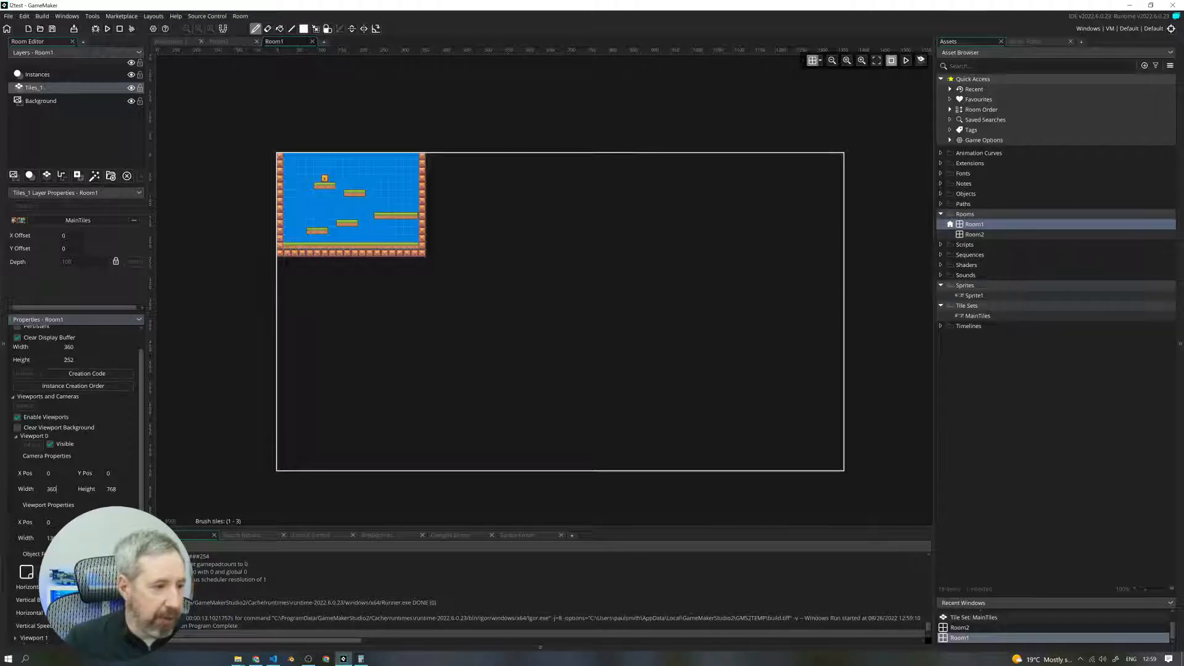
{"action": "double_click", "coordinate": [110, 489]}
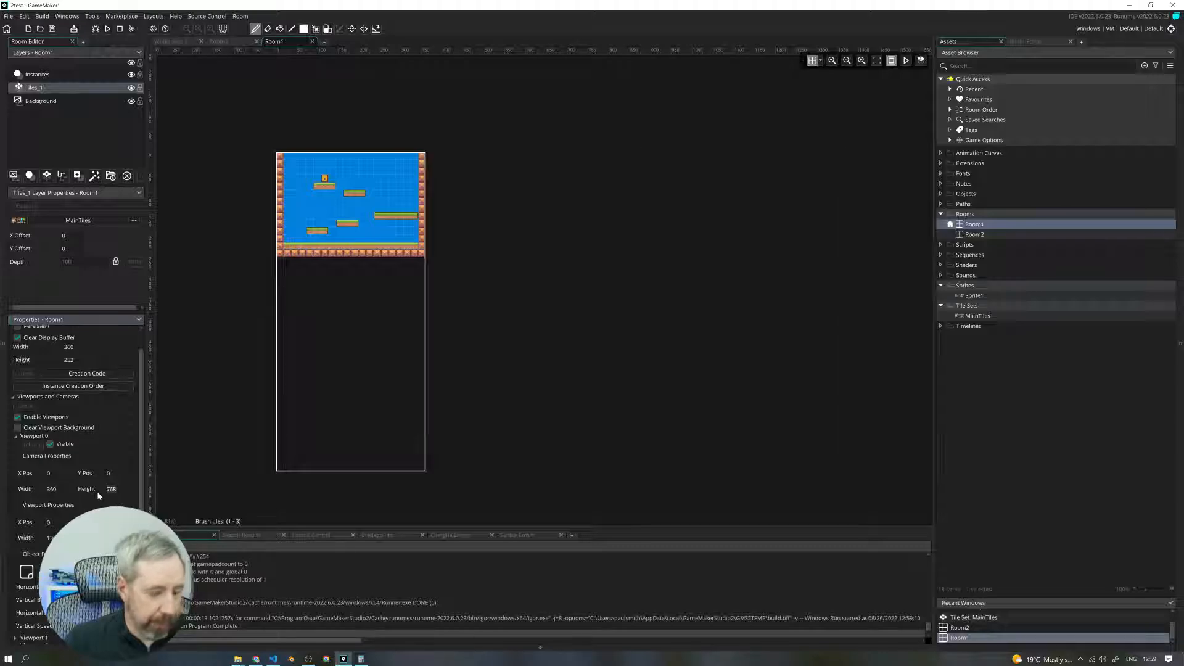
{"action": "type", "text": "252"}
{"action": "left_click", "coordinate": [502, 407]}
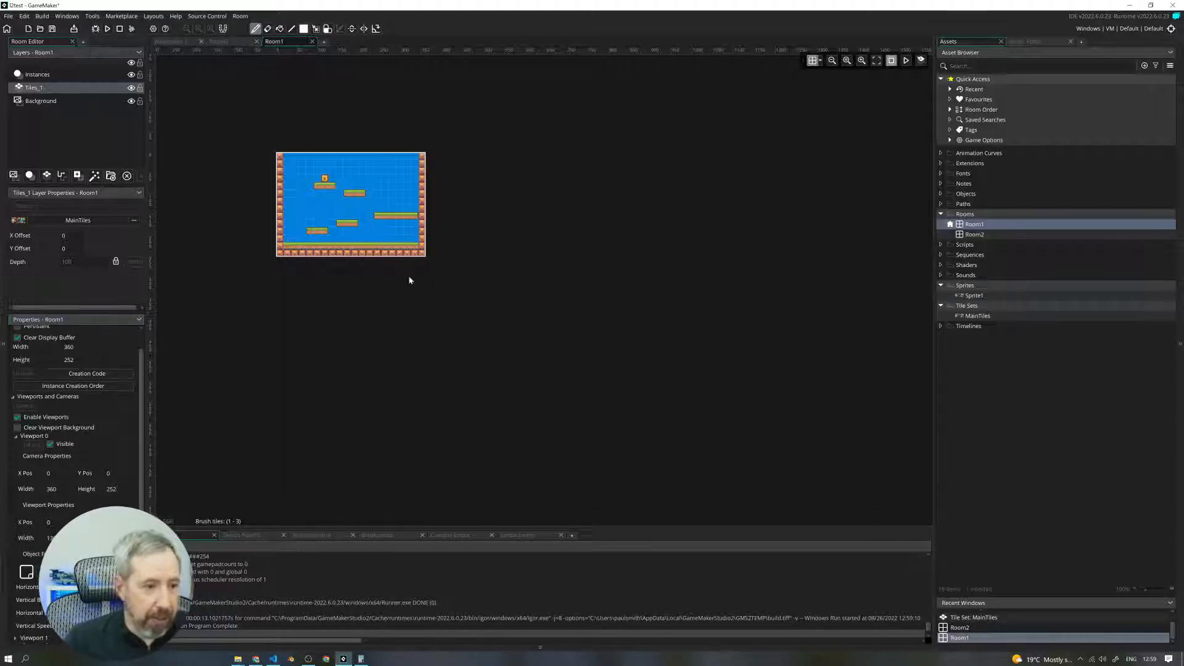
Step: Run the game to check how the resized camera frames Room1, and close the game window
{"action": "middle_click_drag", "start_coordinate": [500, 298], "coordinate": [643, 381]}
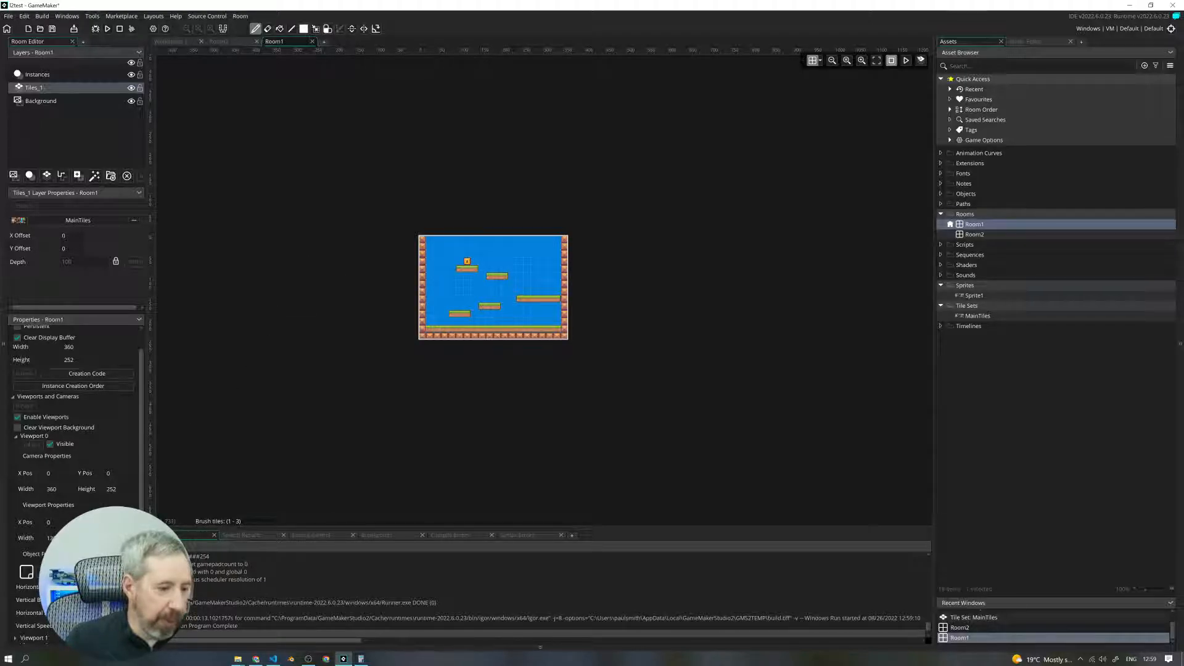
{"action": "left_click", "coordinate": [107, 29]}
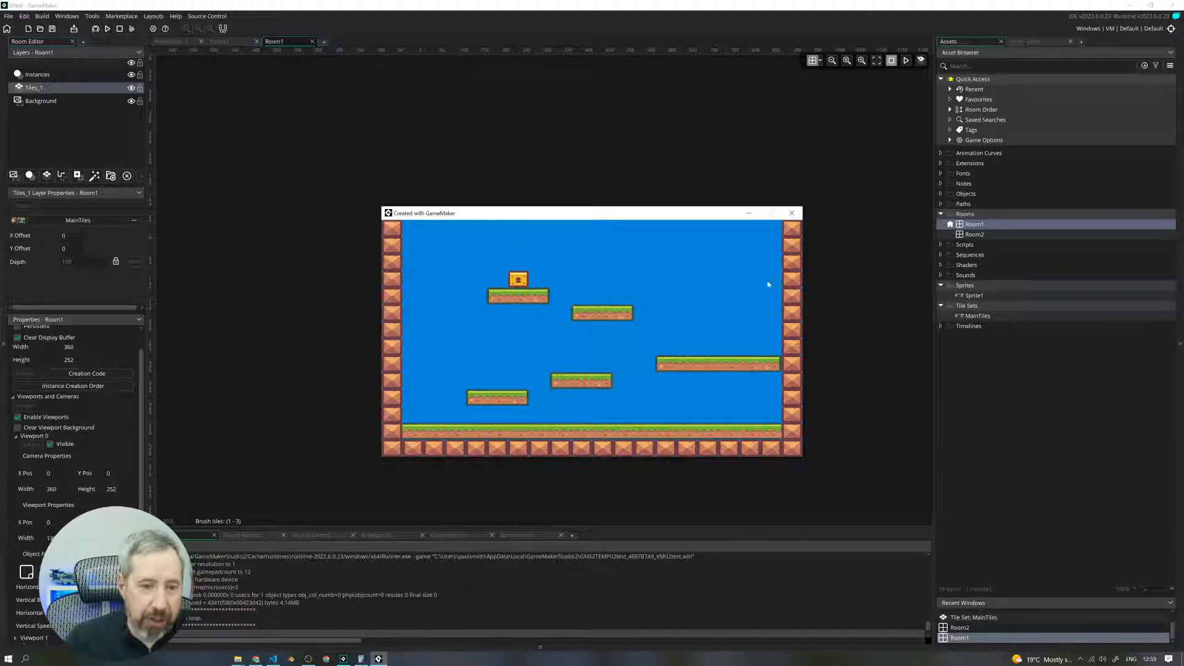
{"action": "left_click", "coordinate": [791, 213]}
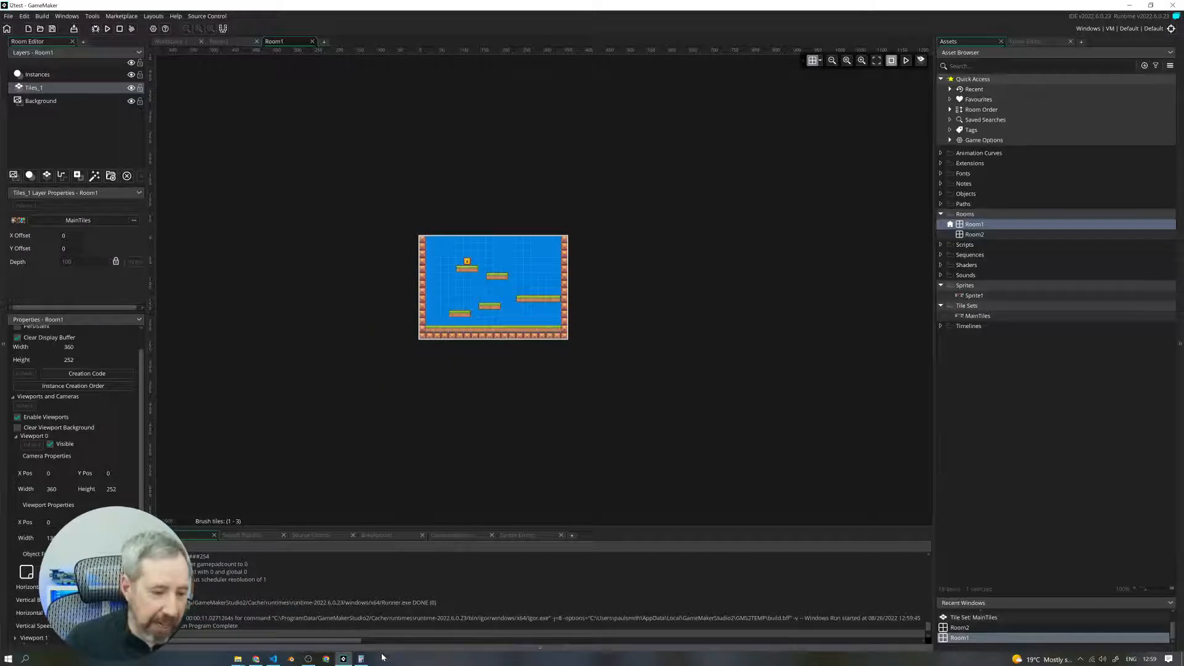
Step: Calculate 360 × 2 in Calculator and set Viewport 0's viewport width in GameMaker to 720
{"action": "left_click", "coordinate": [361, 658]}
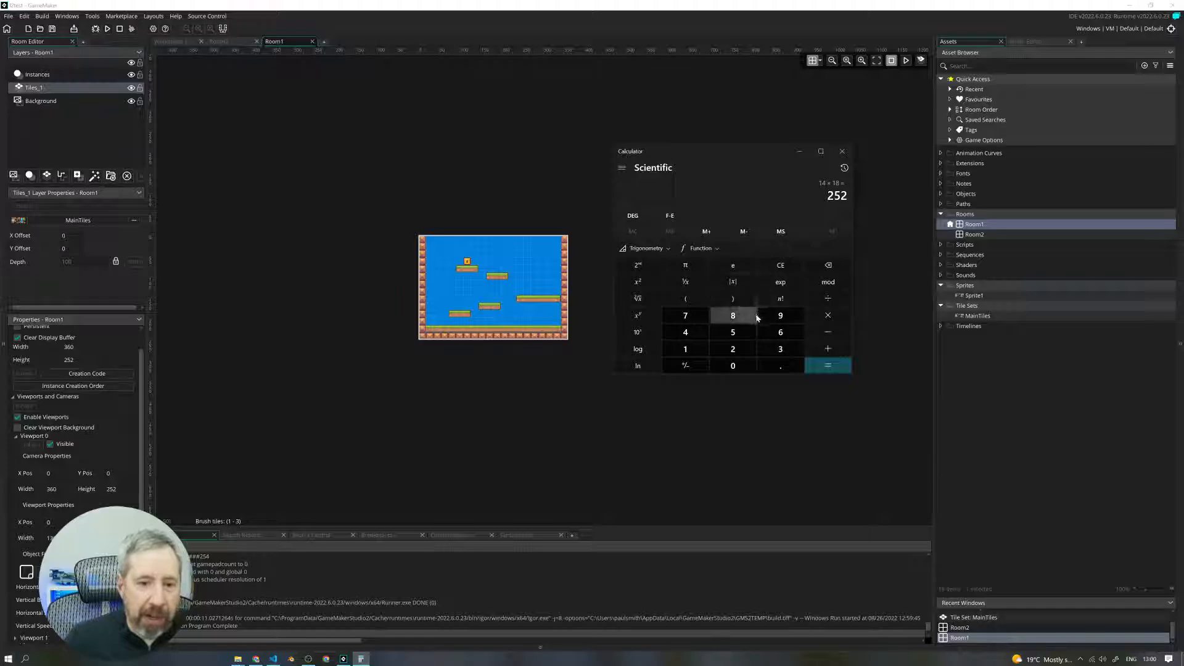
{"action": "left_click", "coordinate": [780, 348]}
{"action": "left_click", "coordinate": [779, 332]}
{"action": "left_click", "coordinate": [733, 366]}
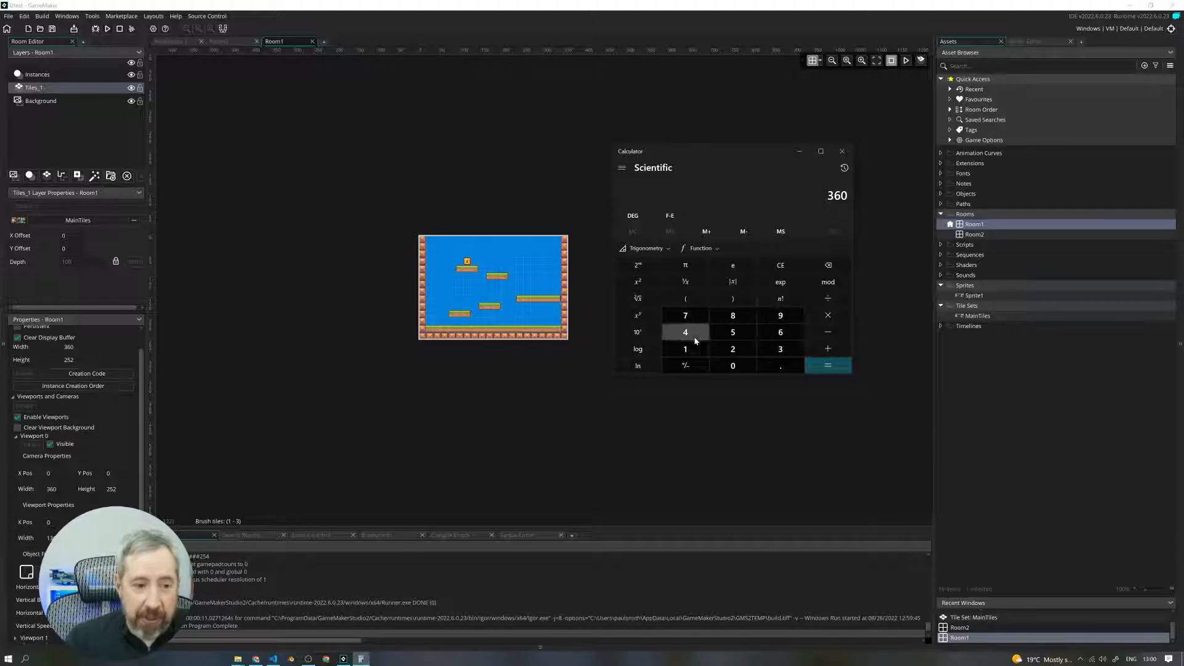
{"action": "left_click", "coordinate": [828, 316]}
{"action": "left_click", "coordinate": [739, 349]}
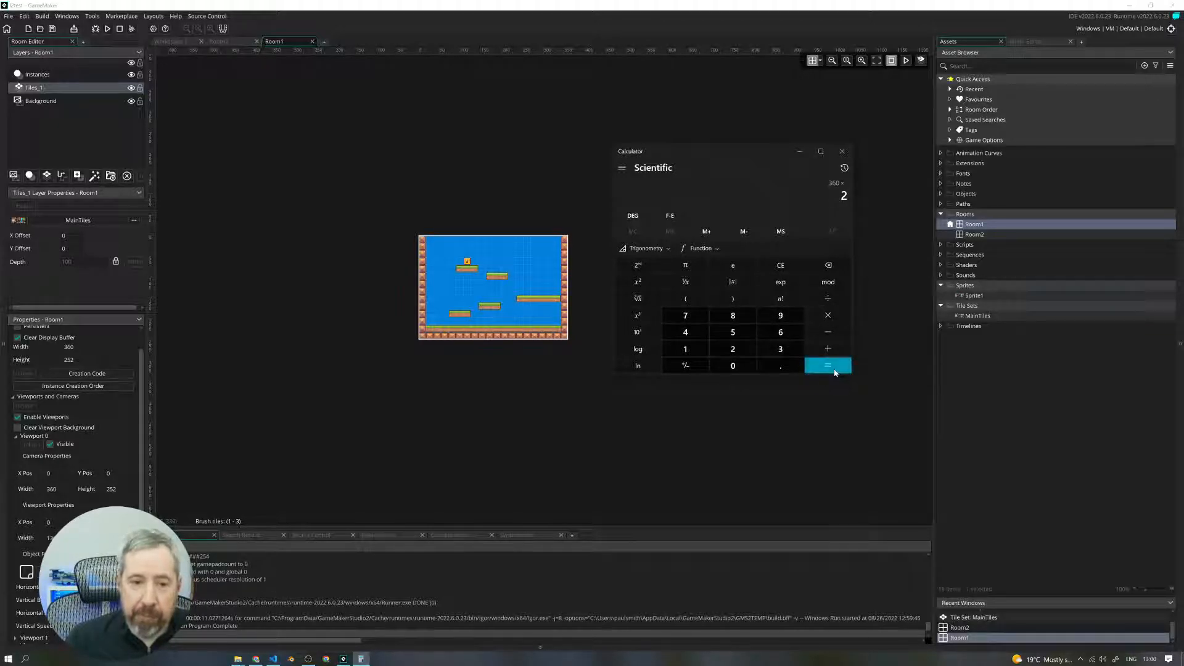
{"action": "left_click", "coordinate": [833, 364]}
{"action": "left_click_drag", "start_coordinate": [63, 538], "coordinate": [43, 541]}
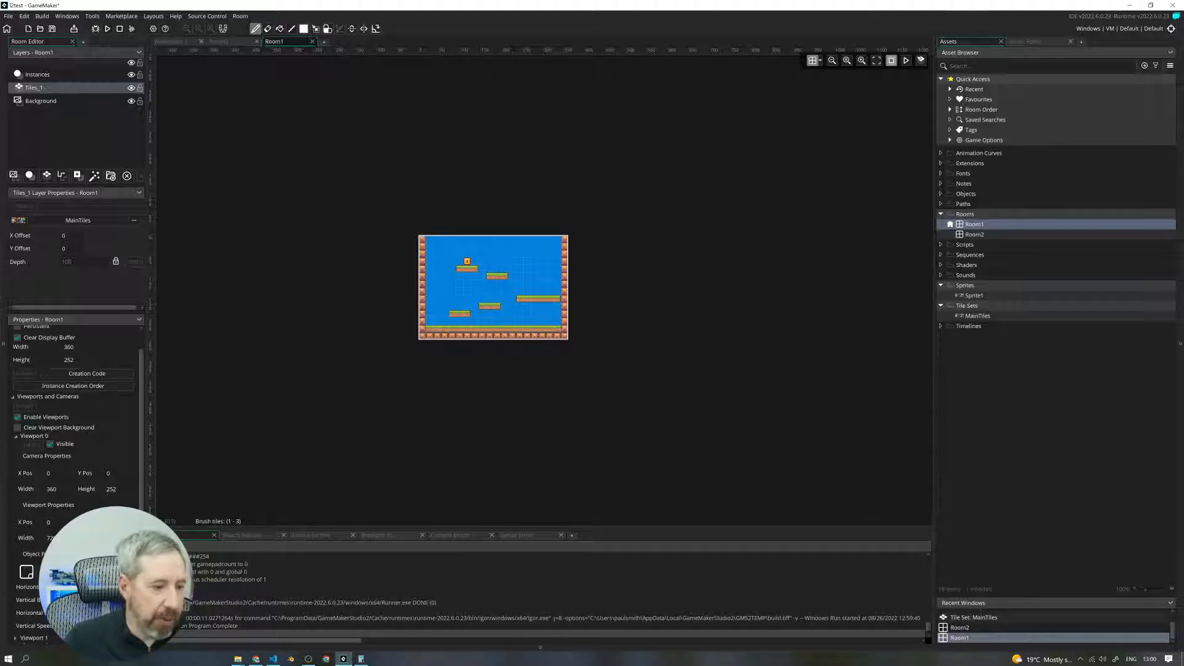
Step: Calculate 252 × 2 in Calculator and set Viewport 0's viewport height in GameMaker to 504
{"action": "left_click", "coordinate": [361, 658]}
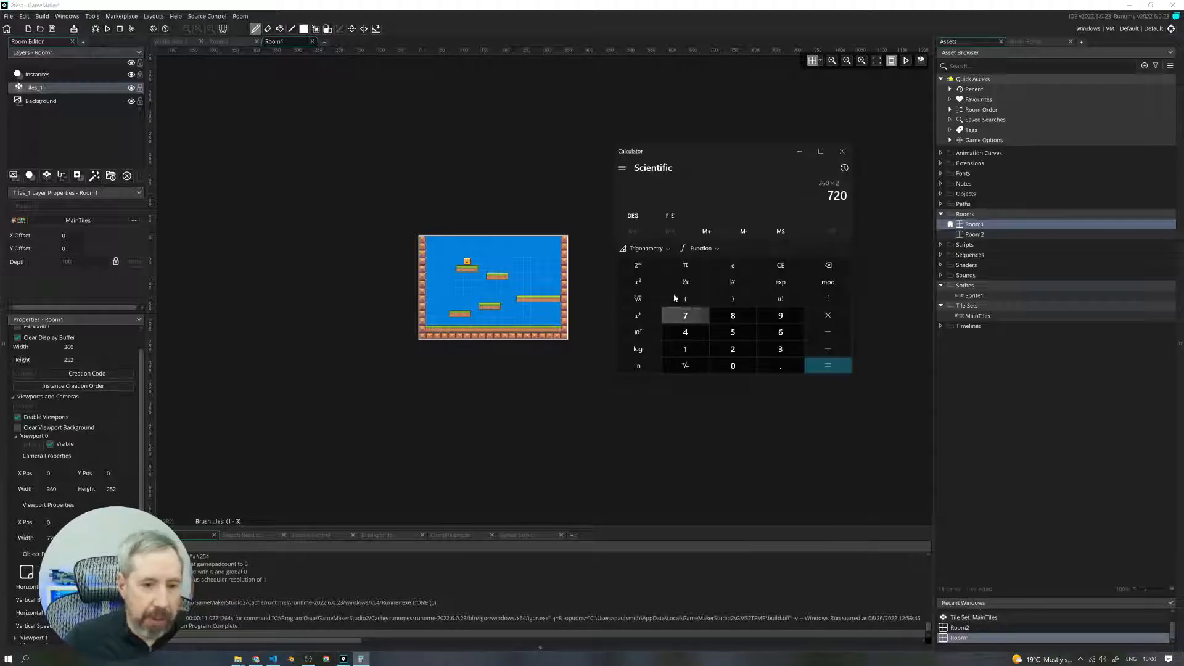
{"action": "left_click", "coordinate": [732, 348]}
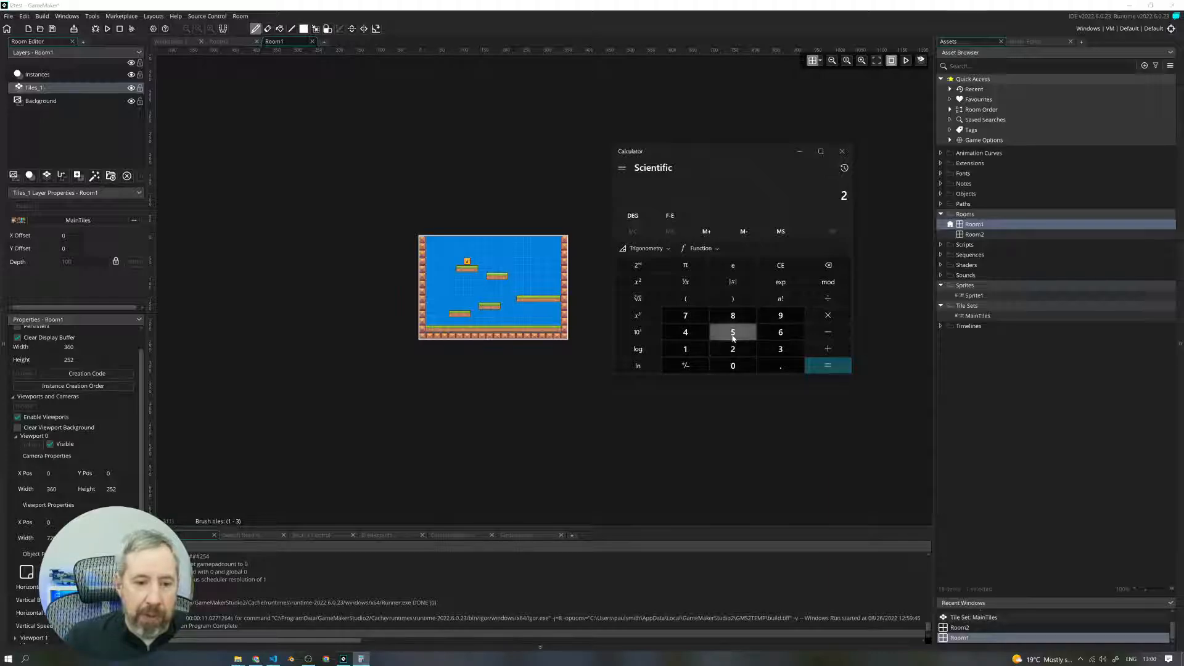
{"action": "left_click", "coordinate": [732, 332]}
{"action": "left_click", "coordinate": [732, 349]}
{"action": "left_click", "coordinate": [827, 318]}
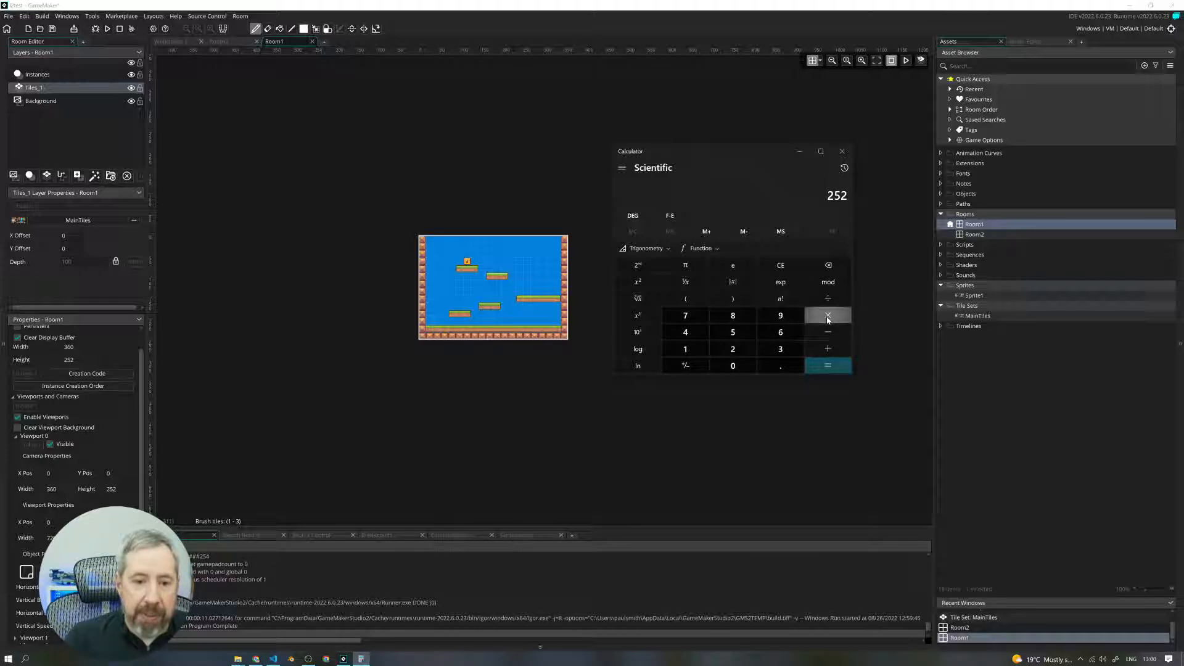
{"action": "left_click", "coordinate": [732, 349]}
{"action": "left_click", "coordinate": [832, 365]}
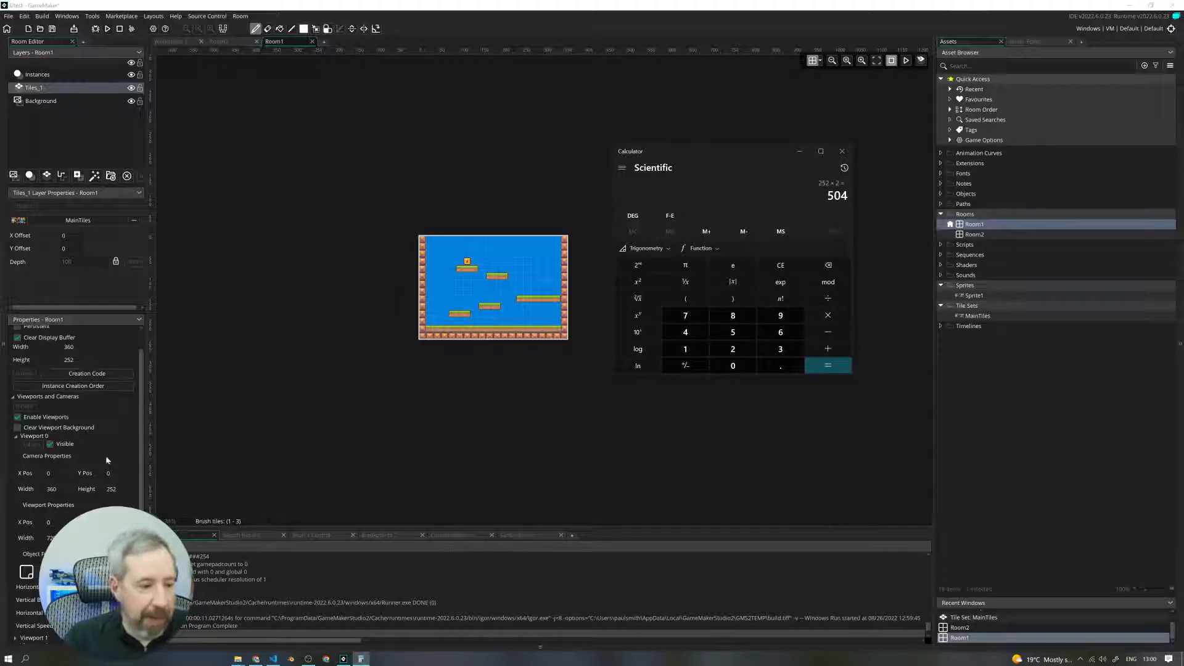
{"action": "left_click", "coordinate": [111, 536]}
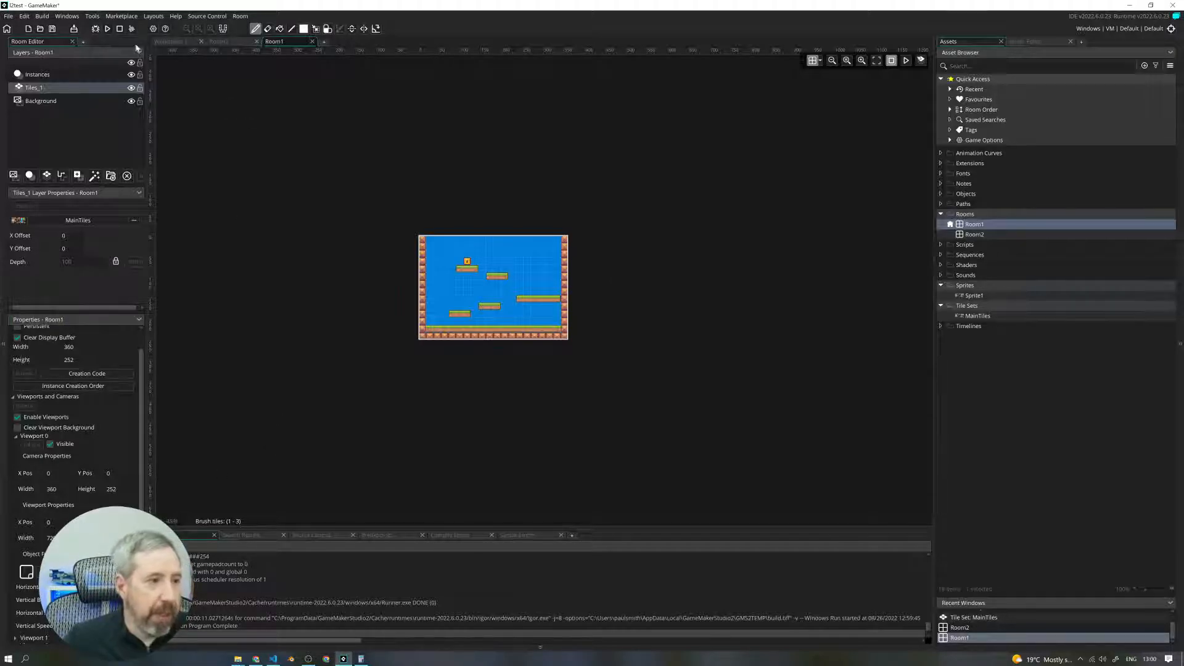
Step: Run the game, compare the doubled game window with the room beside it, and close the game window
{"action": "left_click", "coordinate": [107, 28]}
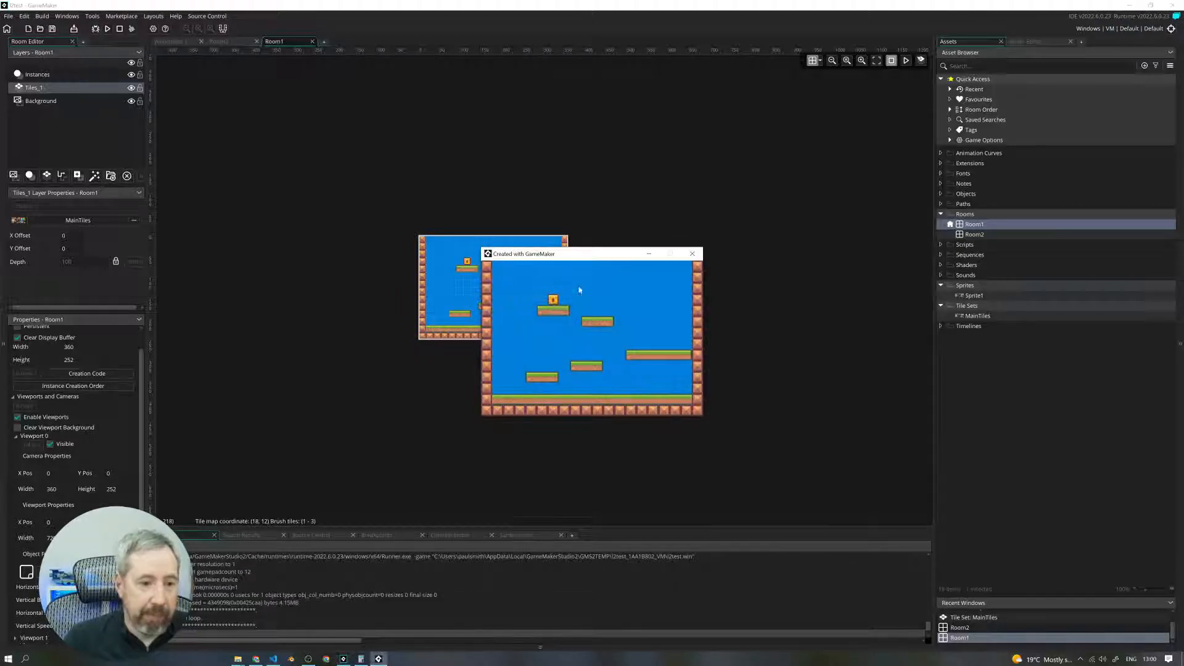
{"action": "left_click_drag", "start_coordinate": [589, 256], "coordinate": [686, 223]}
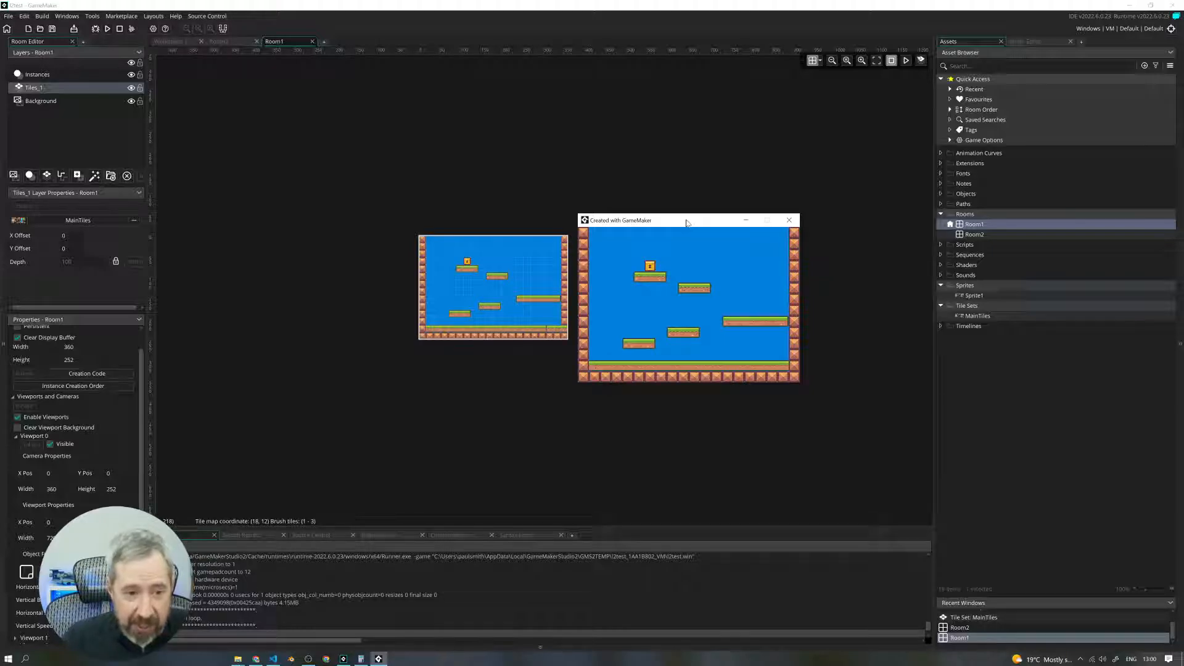
{"action": "left_click", "coordinate": [789, 222]}
Step: Calculate 360 × 3 in Calculator and set Viewport 0's viewport width in GameMaker to 1080
{"action": "left_click", "coordinate": [360, 659]}
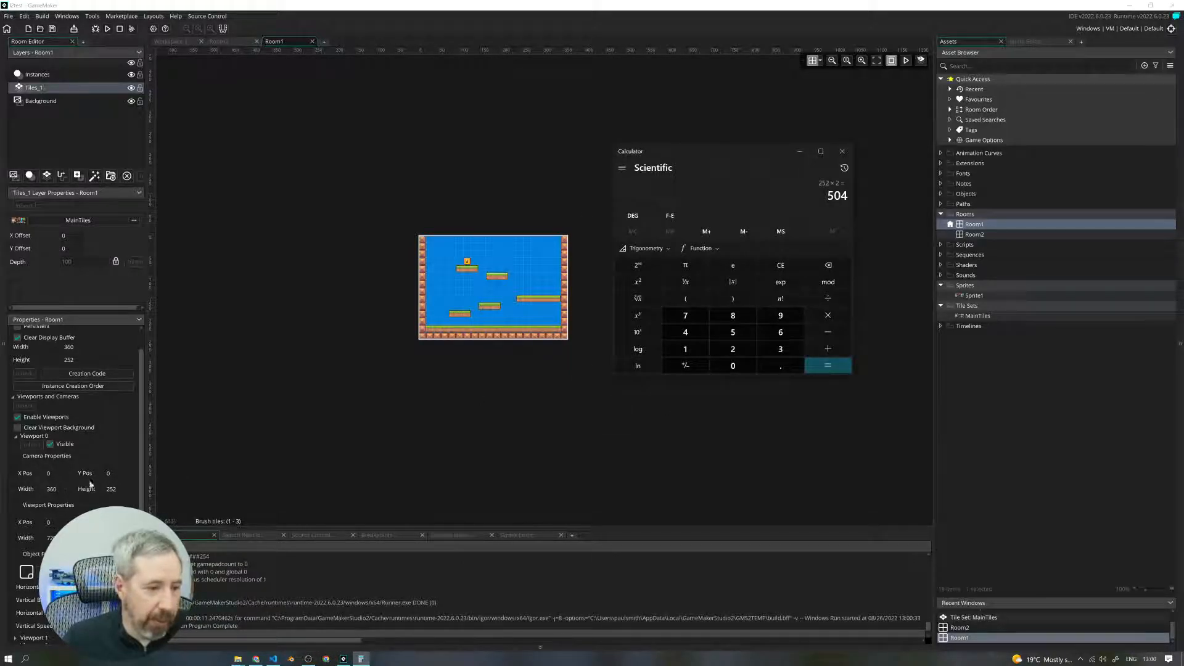
{"action": "left_click", "coordinate": [780, 348]}
{"action": "left_click", "coordinate": [780, 331]}
{"action": "left_click", "coordinate": [732, 365]}
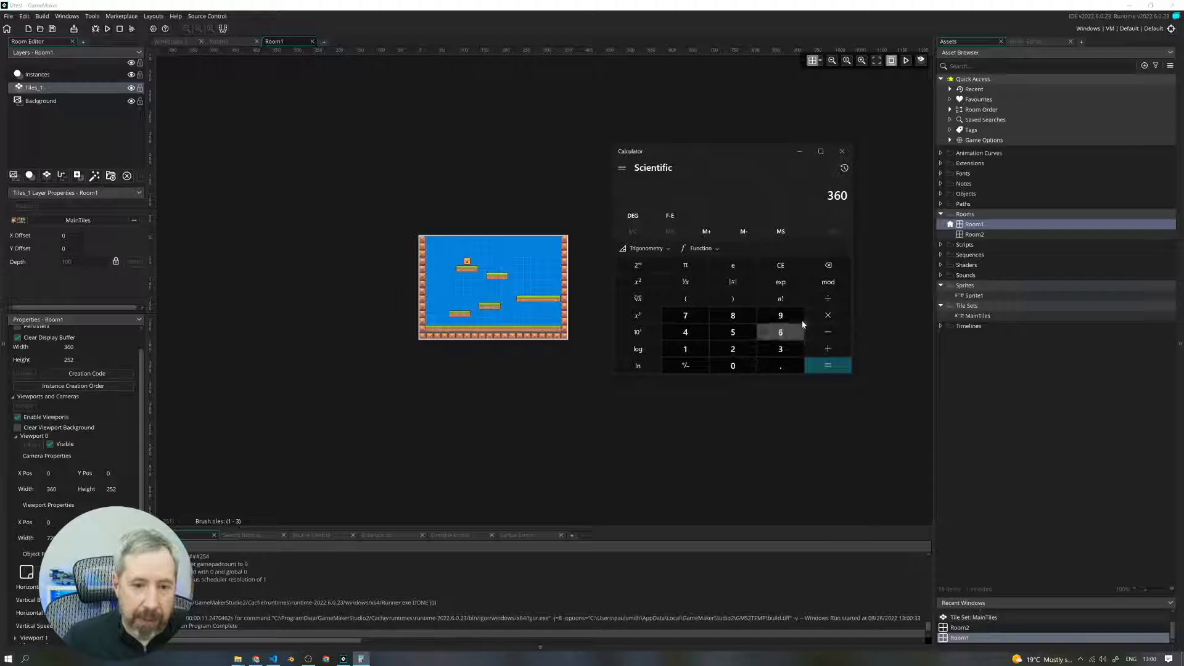
{"action": "left_click", "coordinate": [827, 315]}
{"action": "left_click", "coordinate": [778, 348]}
{"action": "left_click", "coordinate": [825, 366]}
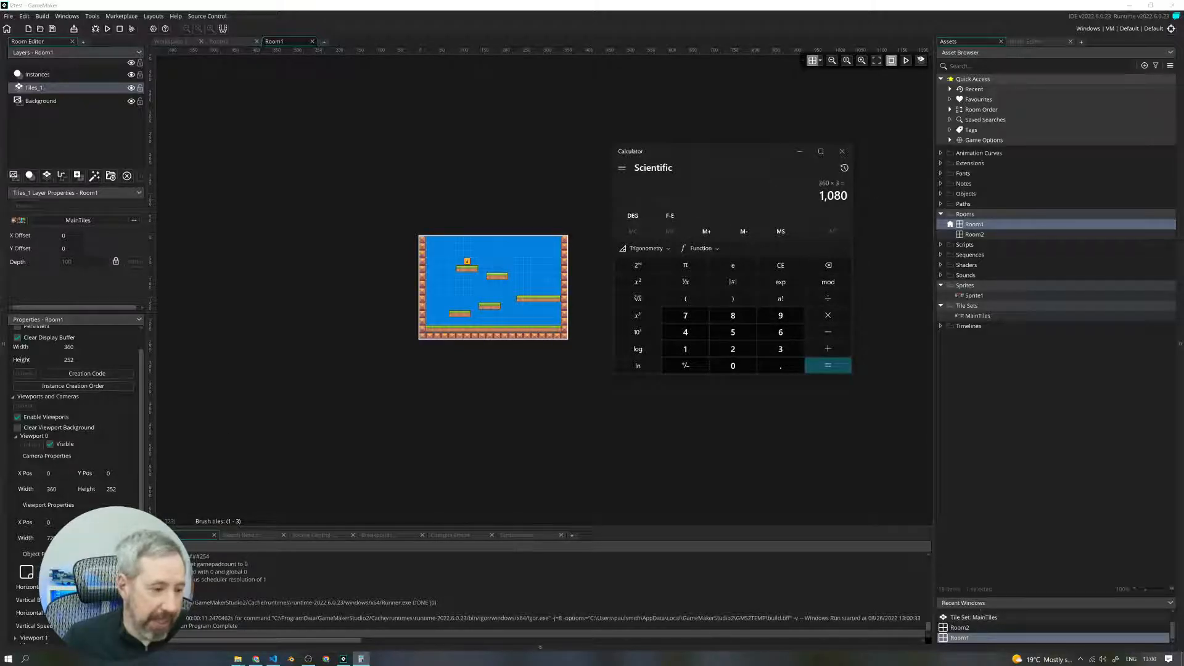
{"action": "left_click_drag", "start_coordinate": [60, 539], "coordinate": [40, 539]}
{"action": "type", "text": "10"}
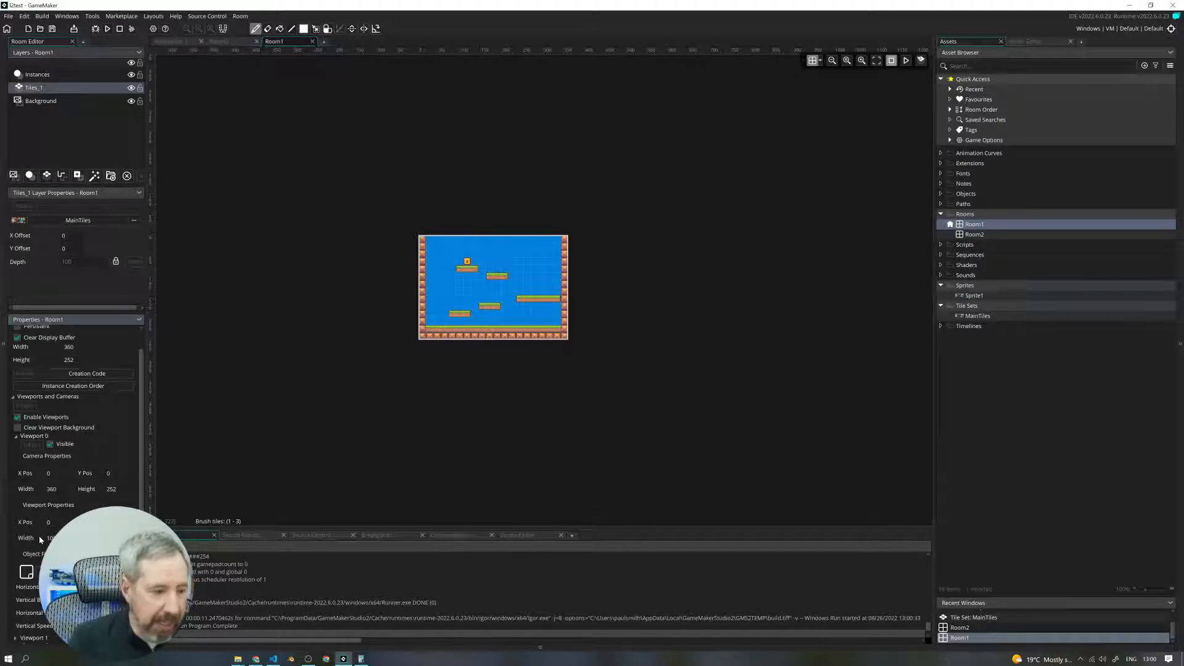
Step: Calculate 252 × 3 in Calculator and set Viewport 0's viewport height in GameMaker to 756
{"action": "left_click", "coordinate": [362, 659]}
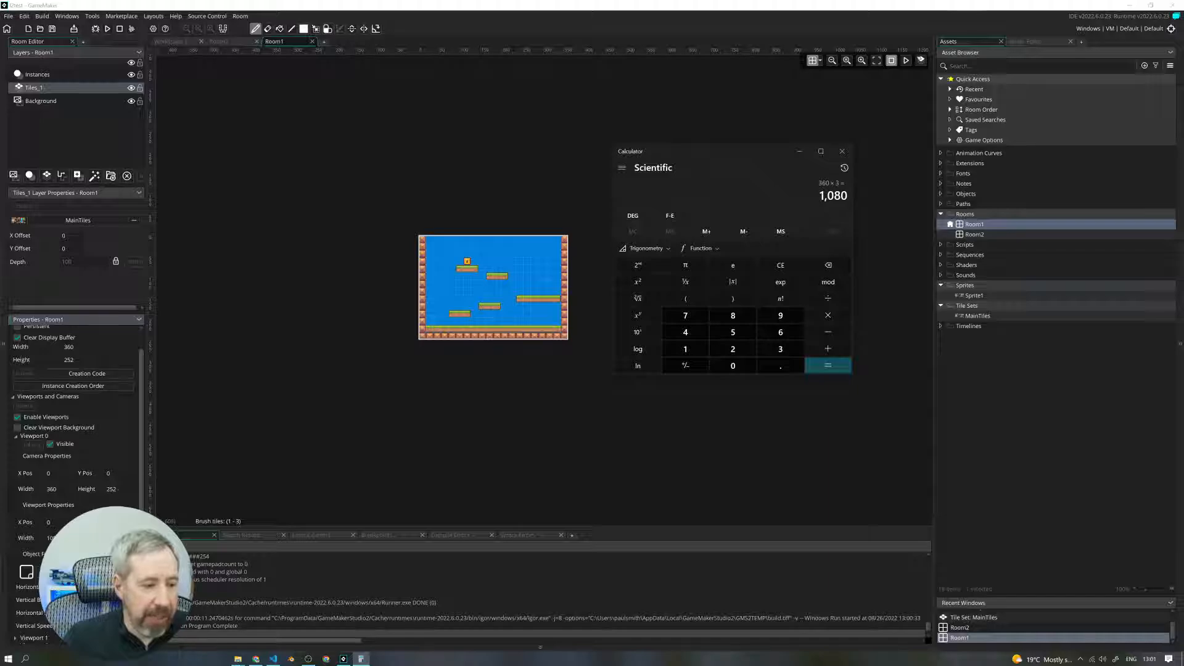
{"action": "left_click", "coordinate": [733, 352]}
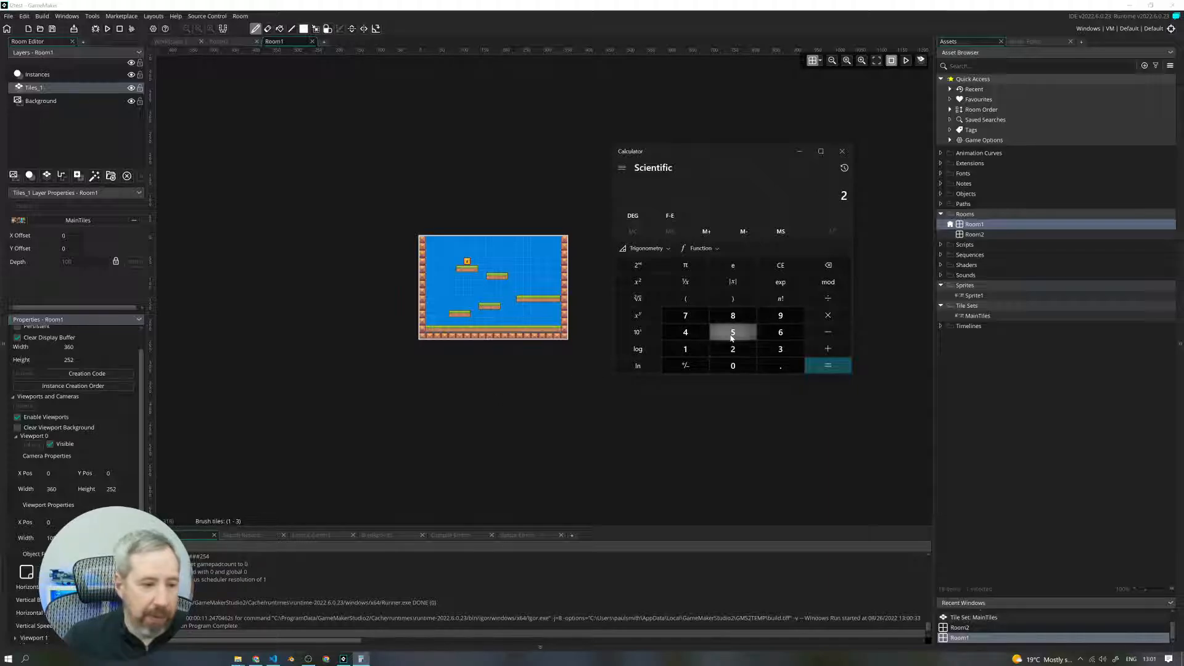
{"action": "left_click", "coordinate": [732, 330]}
{"action": "left_click", "coordinate": [736, 352]}
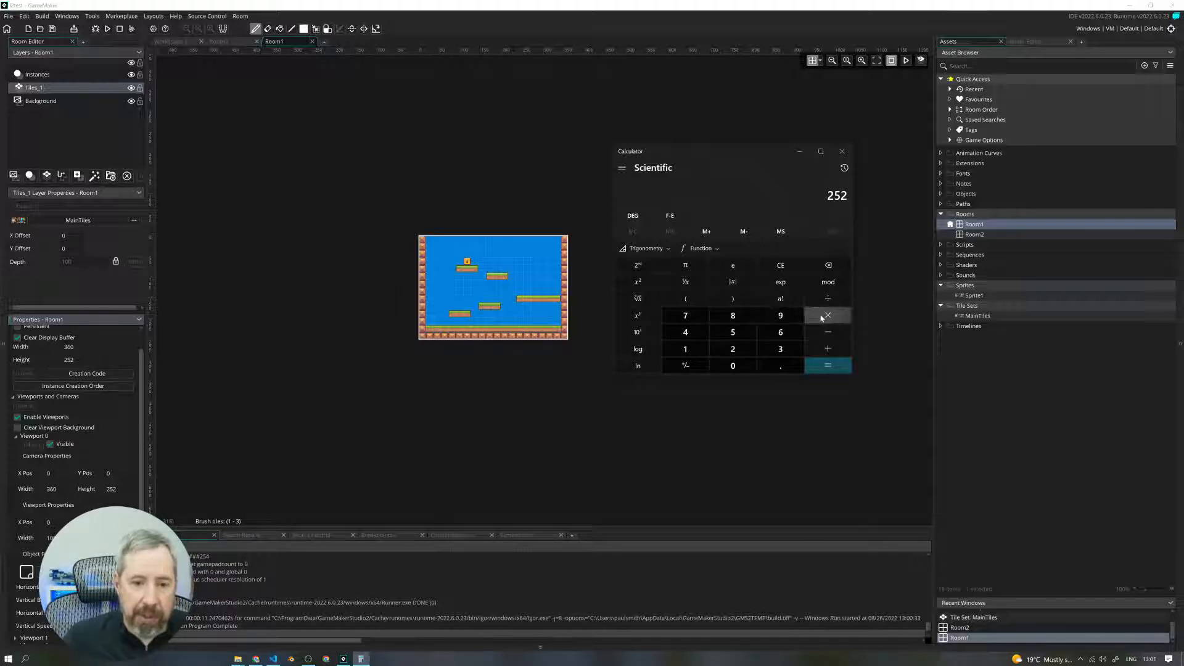
{"action": "left_click", "coordinate": [827, 315]}
{"action": "left_click", "coordinate": [786, 349]}
{"action": "left_click", "coordinate": [826, 365]}
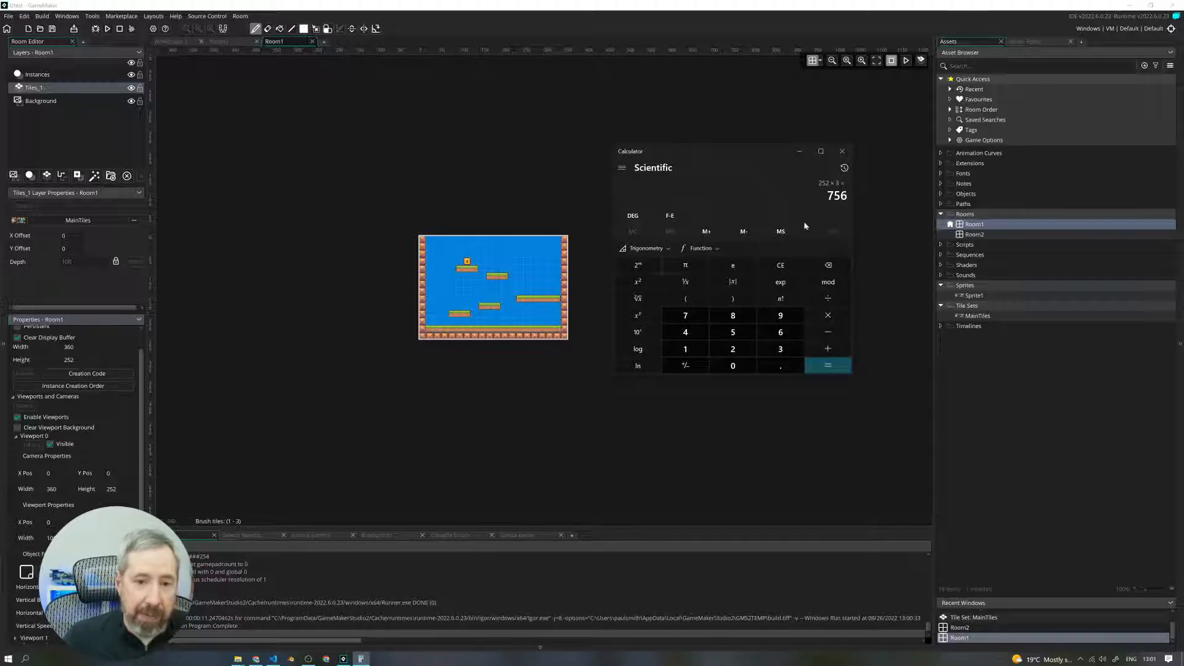
{"action": "left_click", "coordinate": [113, 537]}
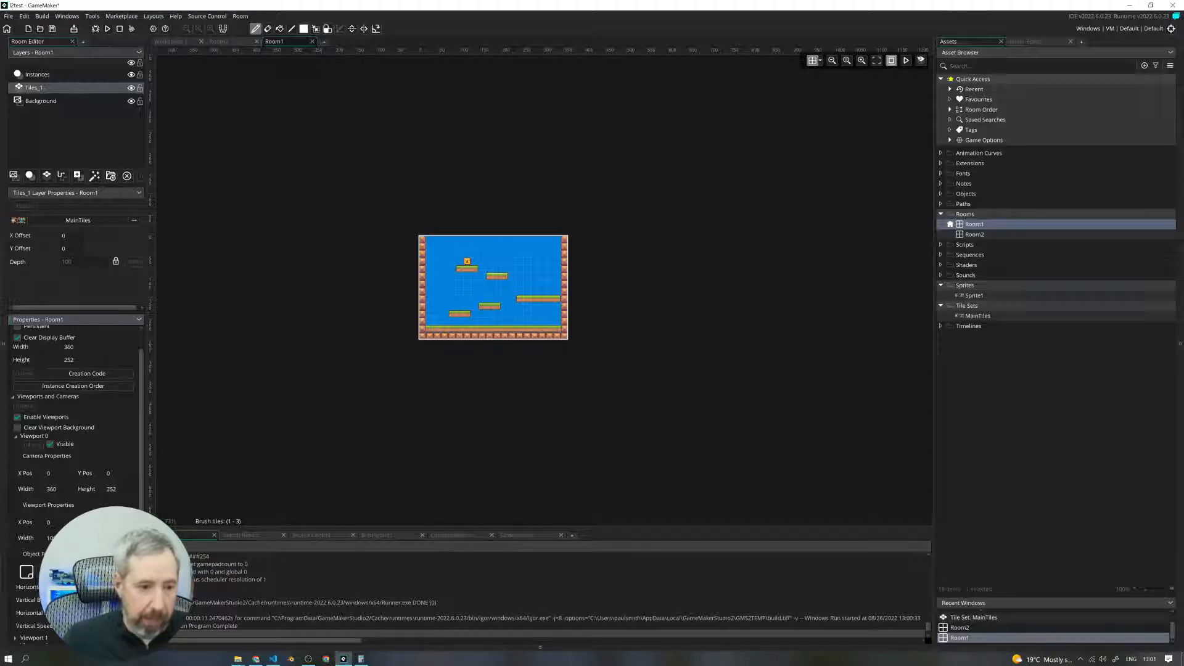
Step: Run the game and examine the tripled game window against the room in the editor
{"action": "left_click", "coordinate": [107, 28]}
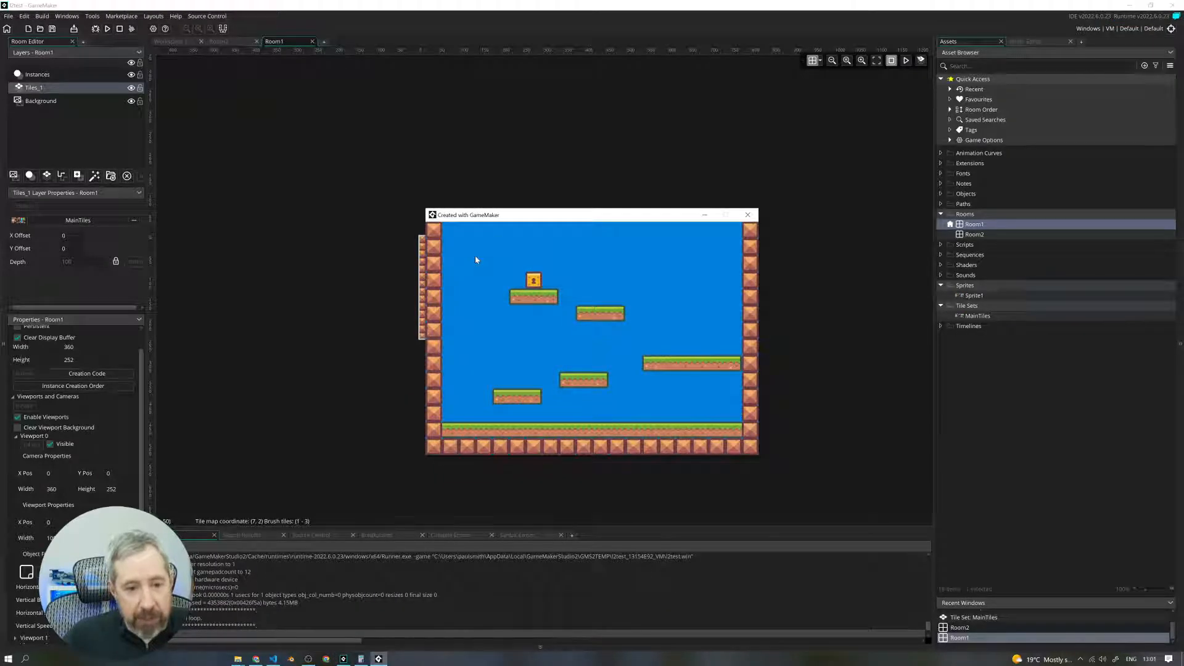
{"action": "left_click_drag", "start_coordinate": [583, 216], "coordinate": [735, 185]}
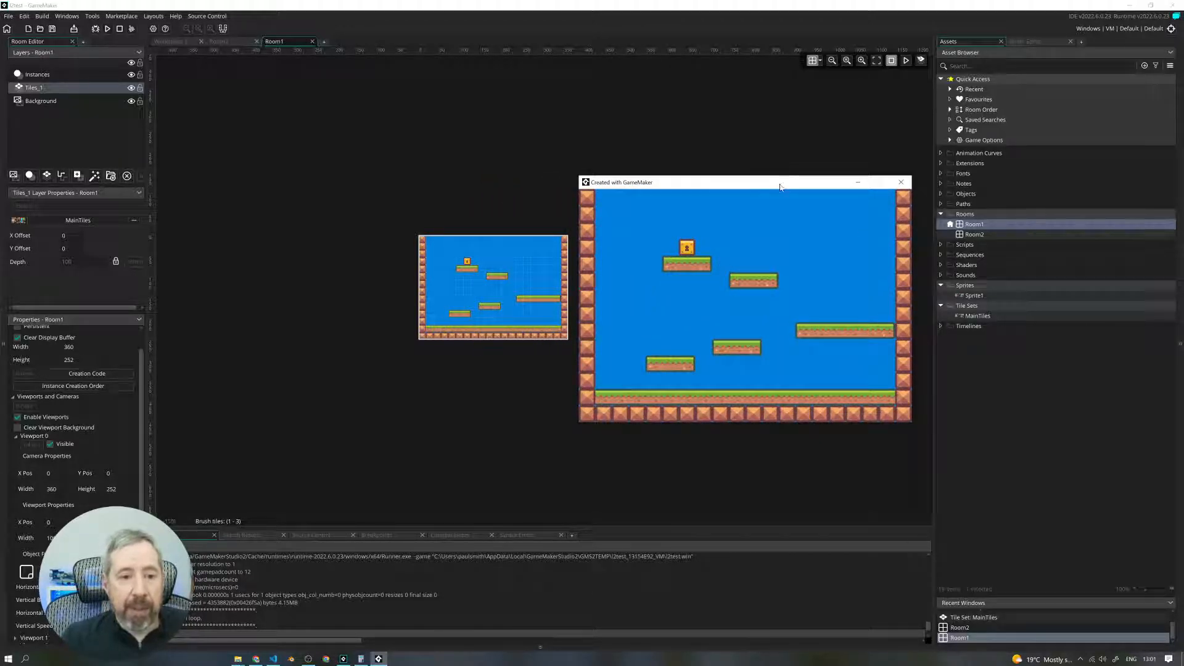
{"action": "left_click_drag", "start_coordinate": [780, 186], "coordinate": [678, 186]}
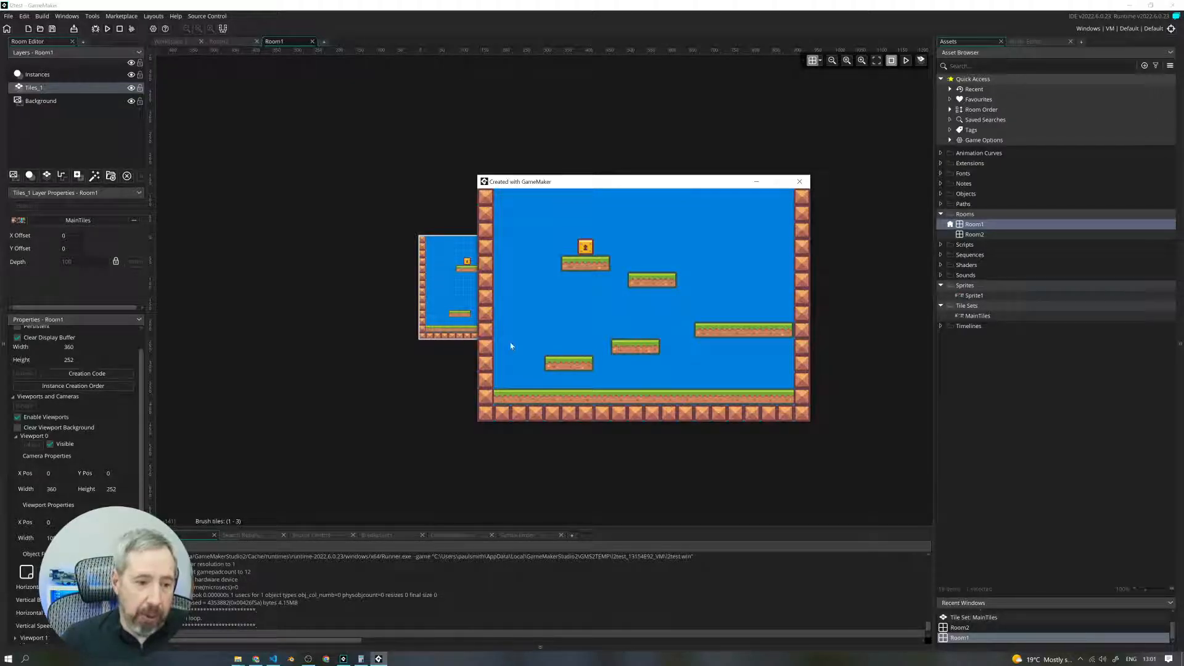
{"action": "left_click_drag", "start_coordinate": [565, 175], "coordinate": [506, 200]}
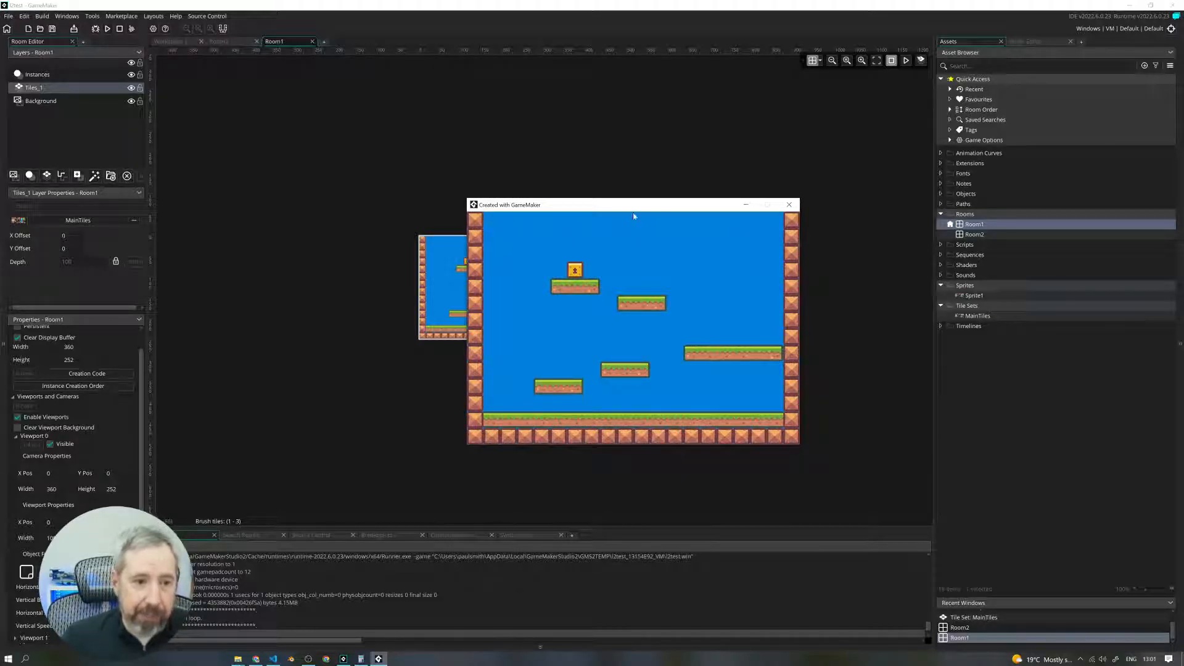
{"action": "mouse_move", "coordinate": [601, 210]}
{"action": "left_mouse_down"}
{"action": "mouse_move", "coordinate": [647, 194]}
{"action": "mouse_move", "coordinate": [495, 230]}
{"action": "mouse_move", "coordinate": [566, 219]}
{"action": "mouse_move", "coordinate": [596, 232]}
{"action": "mouse_move", "coordinate": [628, 210]}
{"action": "mouse_move", "coordinate": [601, 190]}
{"action": "left_mouse_up"}
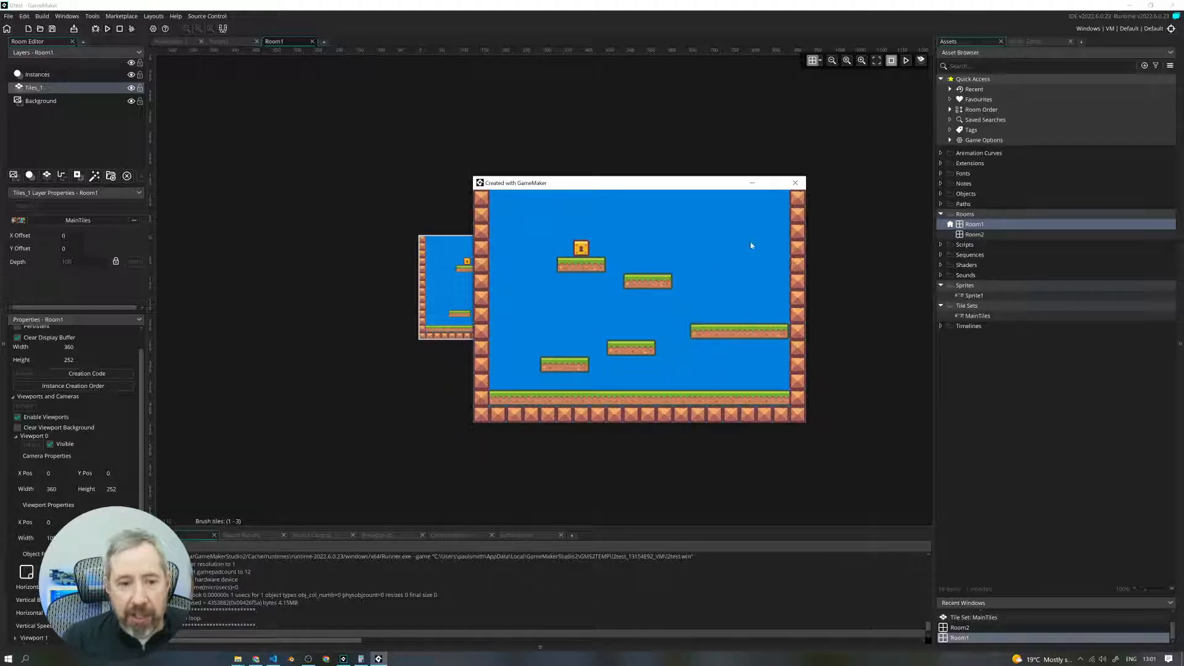
{"action": "left_click_drag", "start_coordinate": [623, 197], "coordinate": [589, 201]}
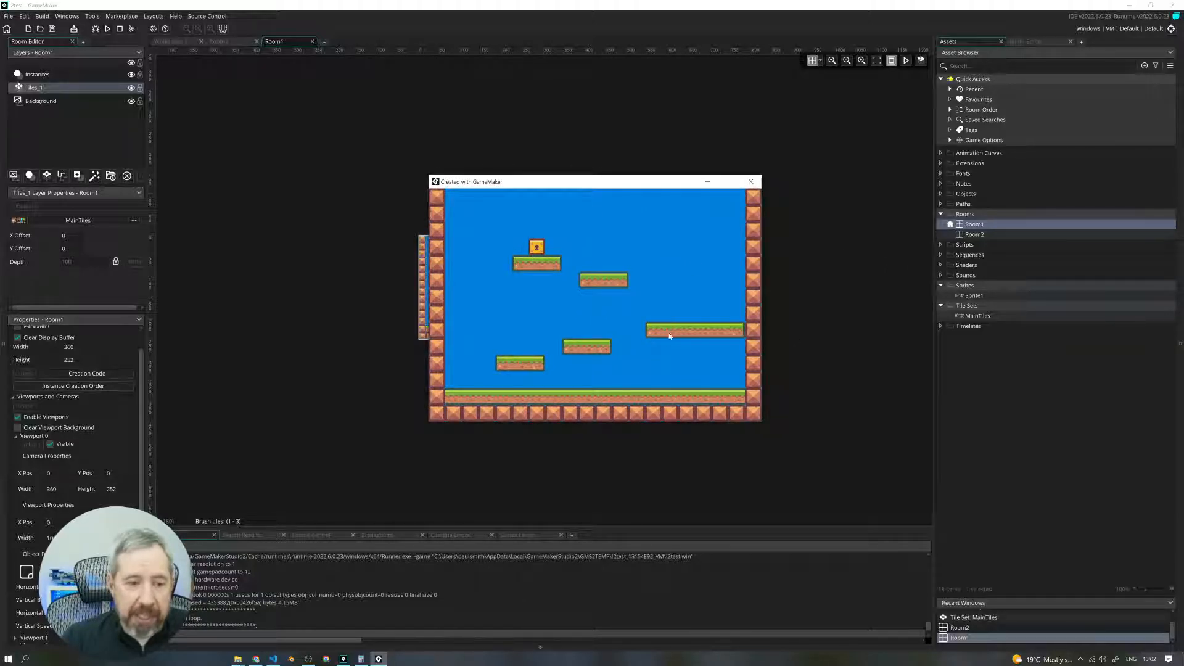